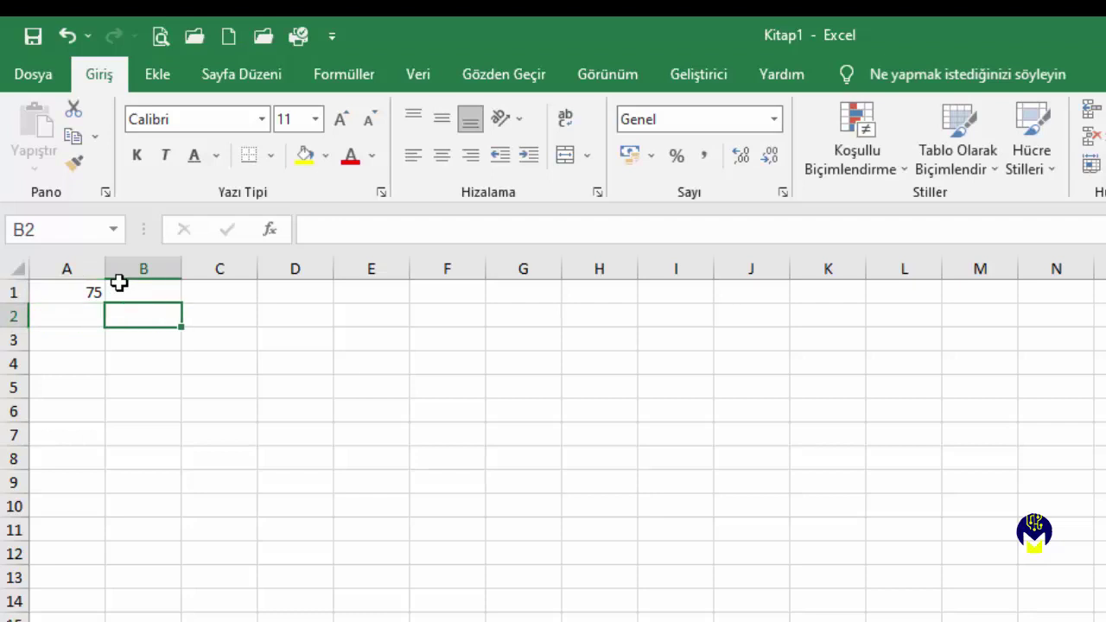
Enter 19 in cell B2, 42 in C3, 7 in D2 and 55 in E1
type("19")
key("Return")
key("Right")
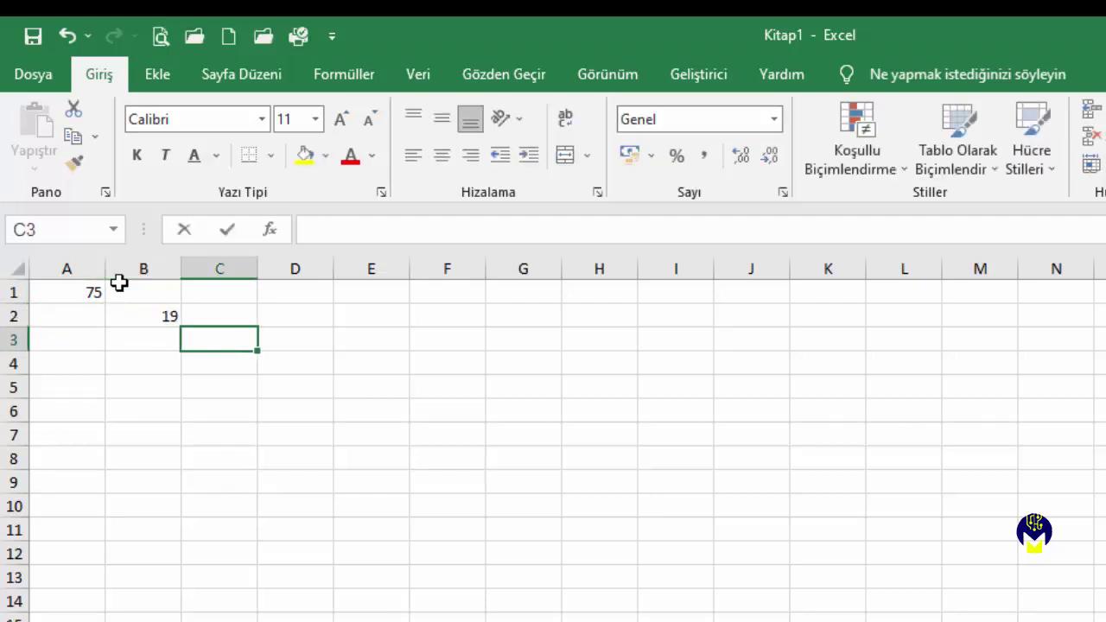
type("42")
key("Right")
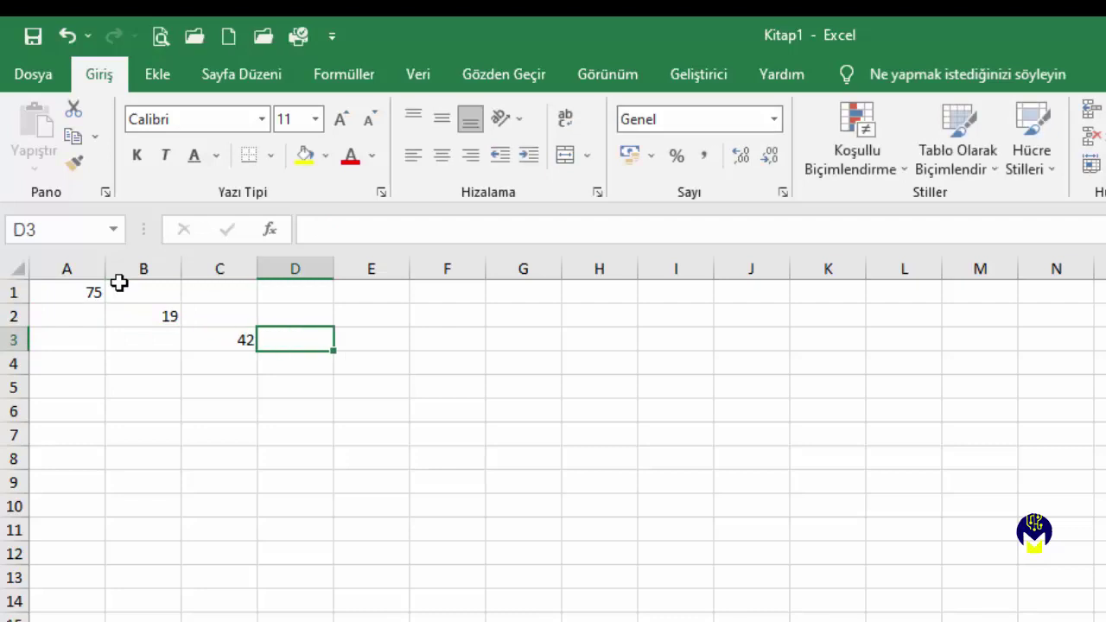
key("Up")
type("7")
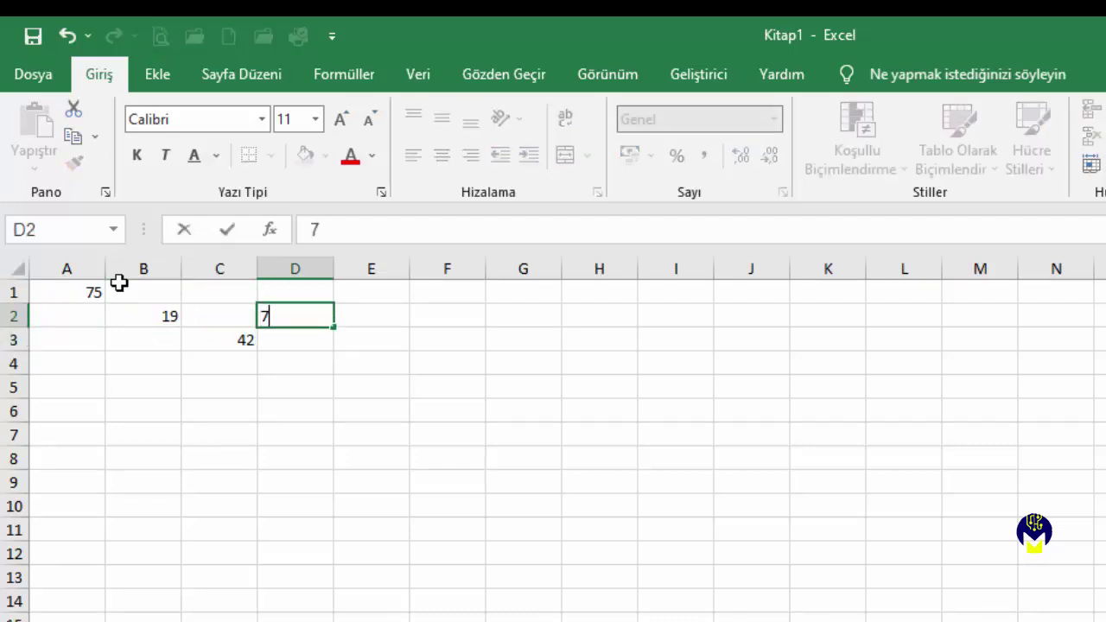
key("Right")
key("Up")
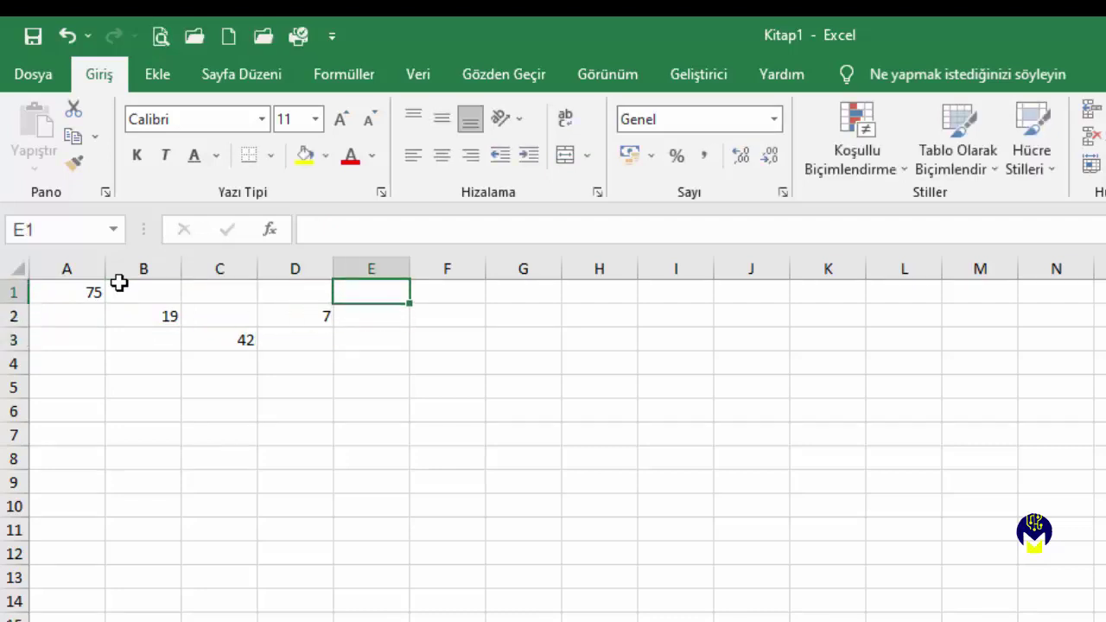
type("55")
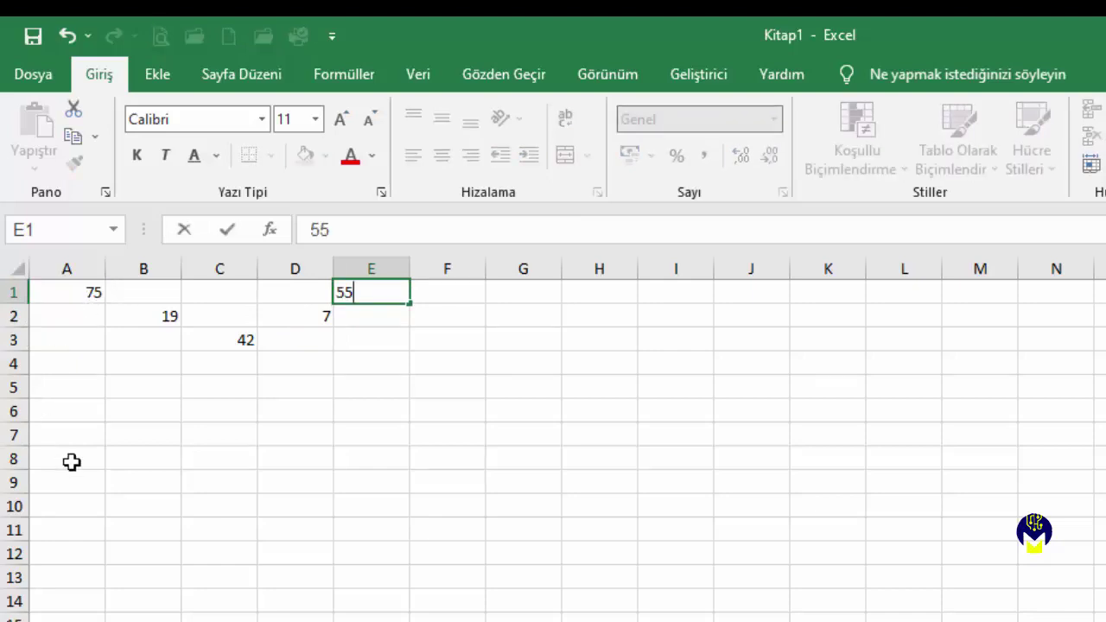
Sum the non-adjacent cells A1, B2, C3, D2 and E1 in cell A10 with the TOPLA function
left_click(75, 500)
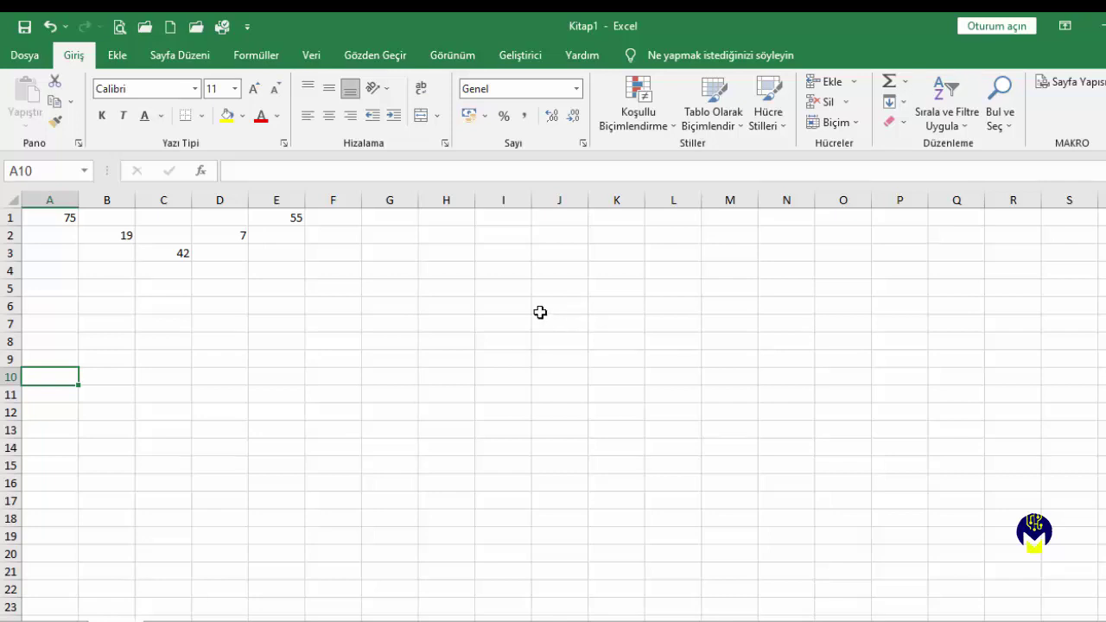
left_click(906, 83)
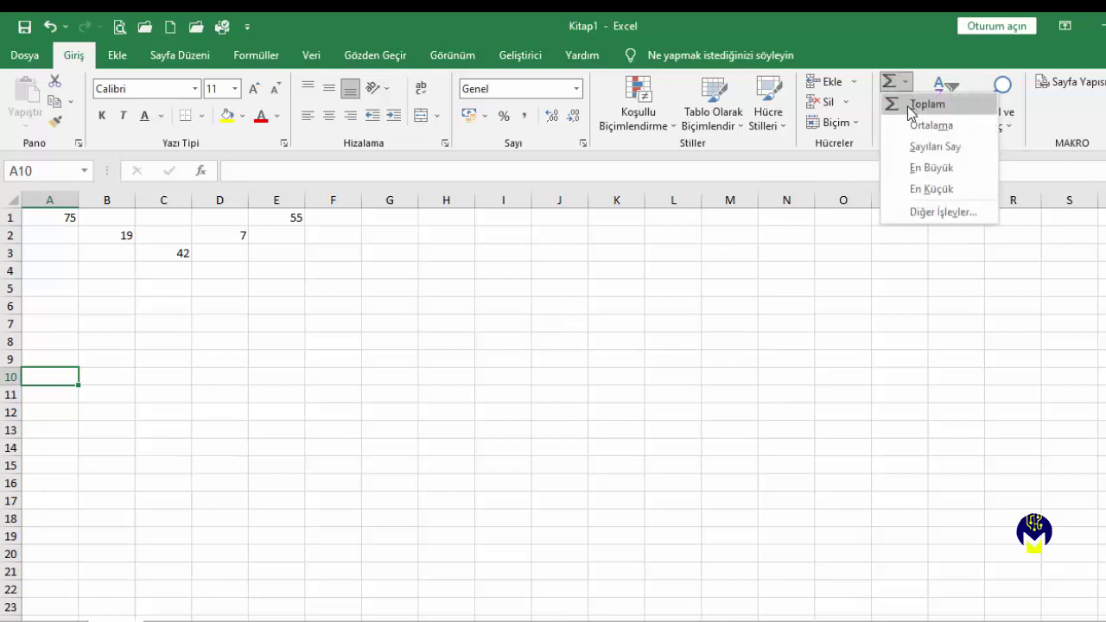
left_click(907, 106)
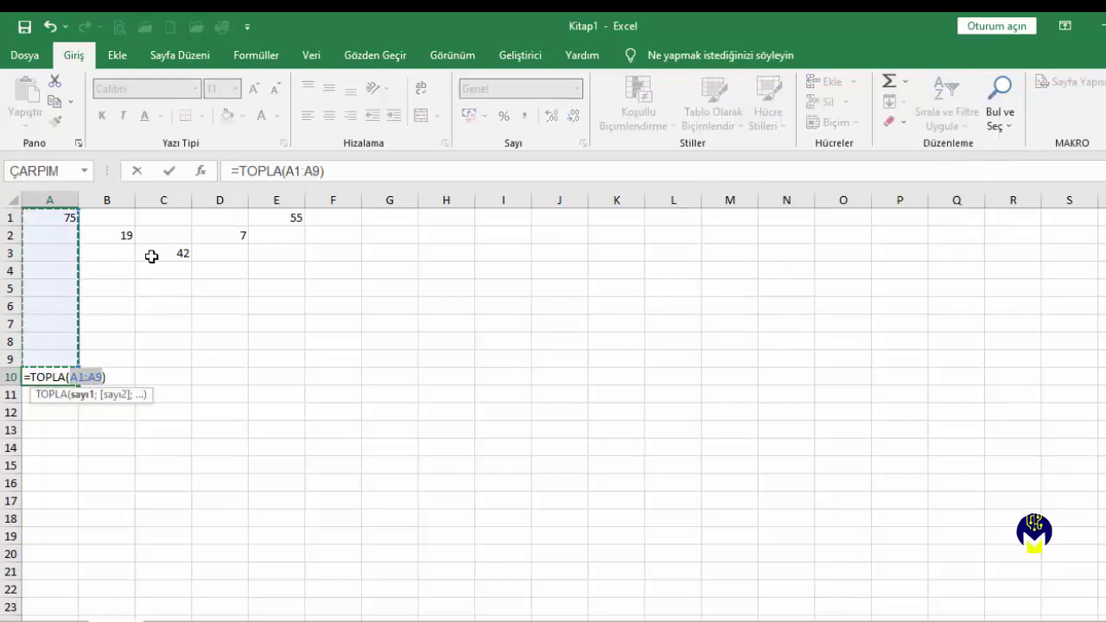
left_click(216, 286)
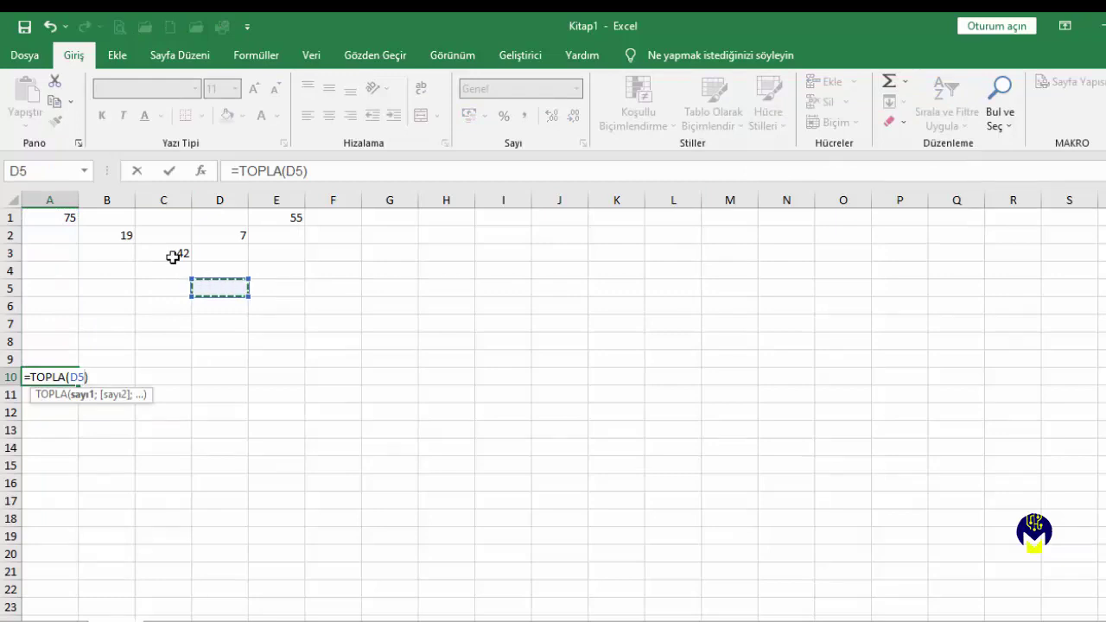
left_click(61, 218)
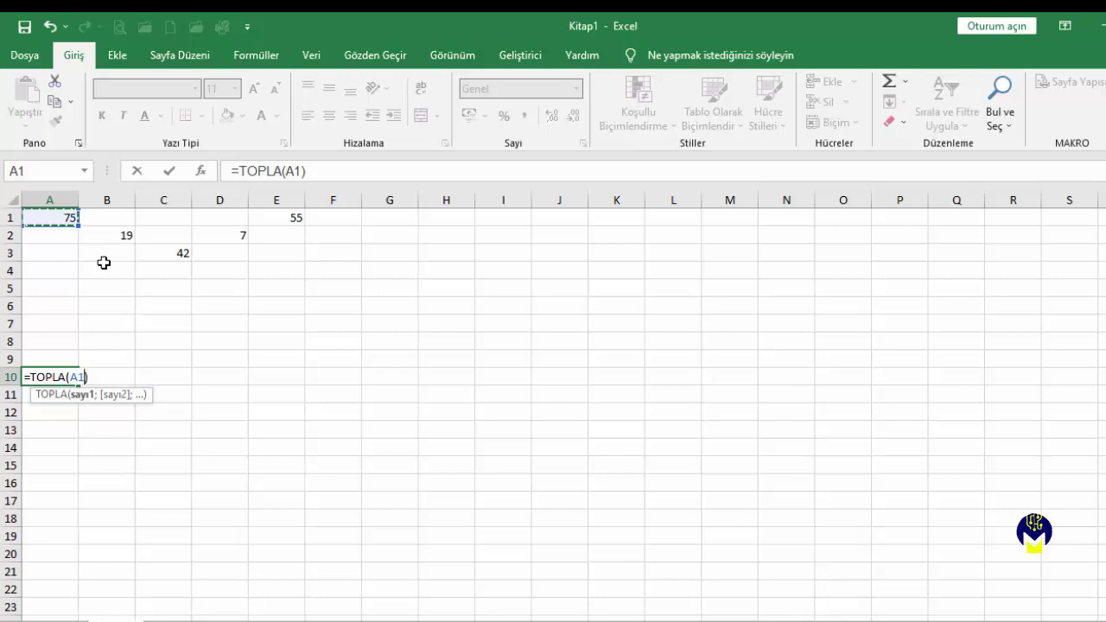
key("ctrl")
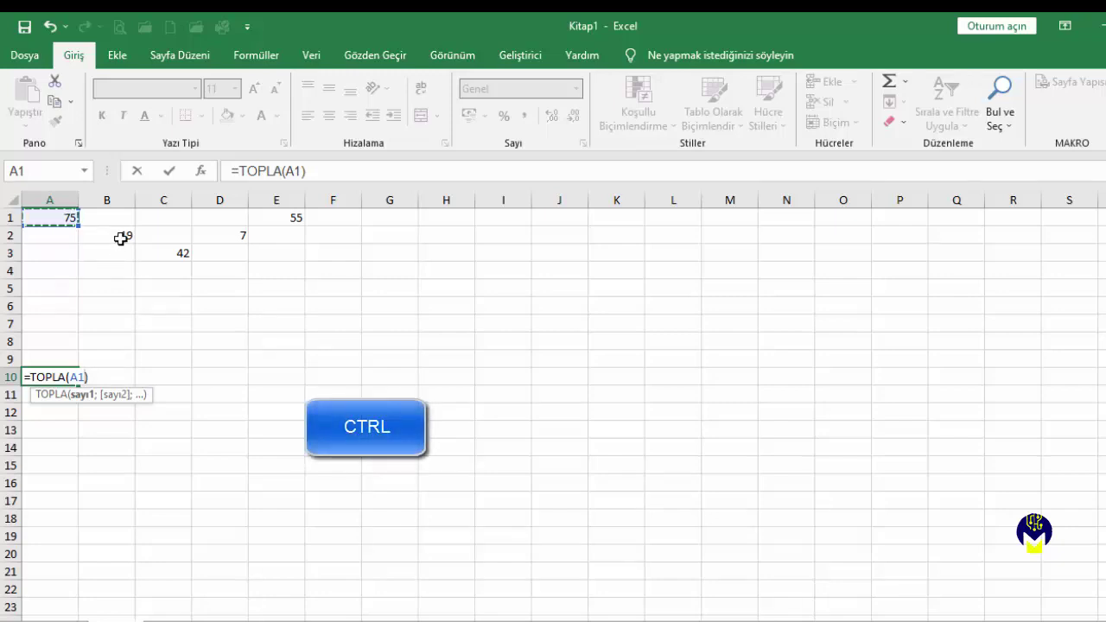
left_click(121, 236, "ctrl")
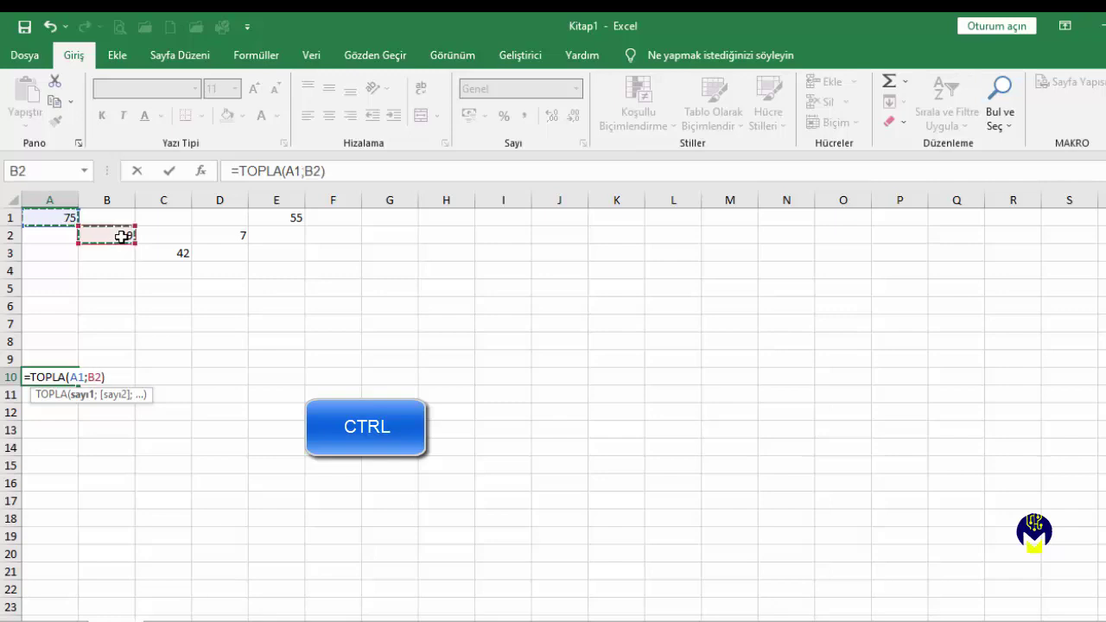
left_click(176, 251, "ctrl")
left_click(232, 235, "ctrl")
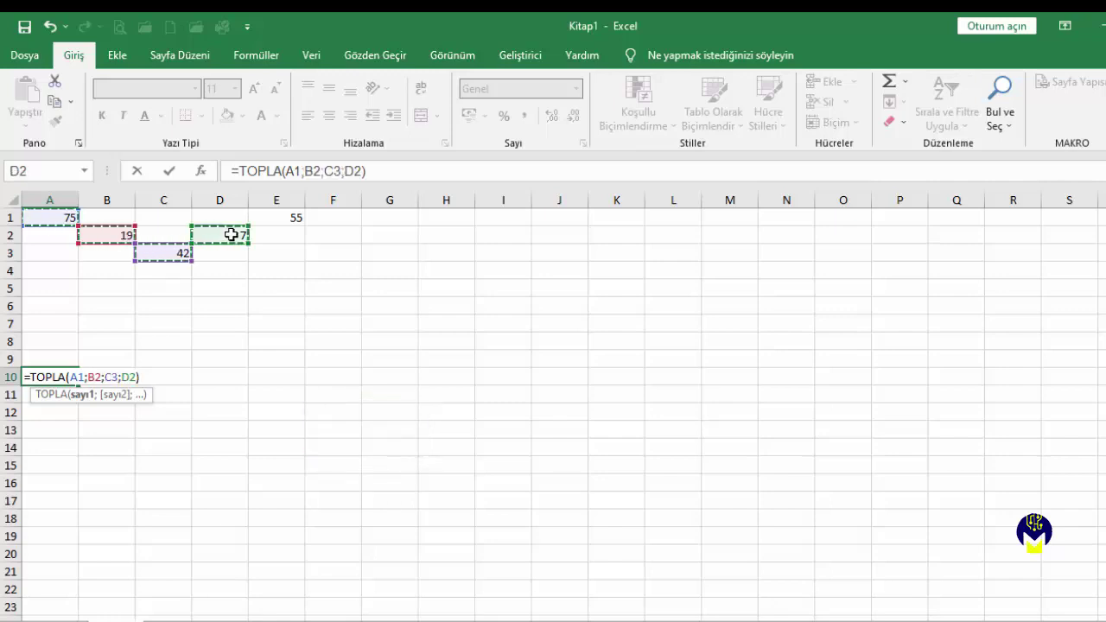
left_click(293, 218, "ctrl")
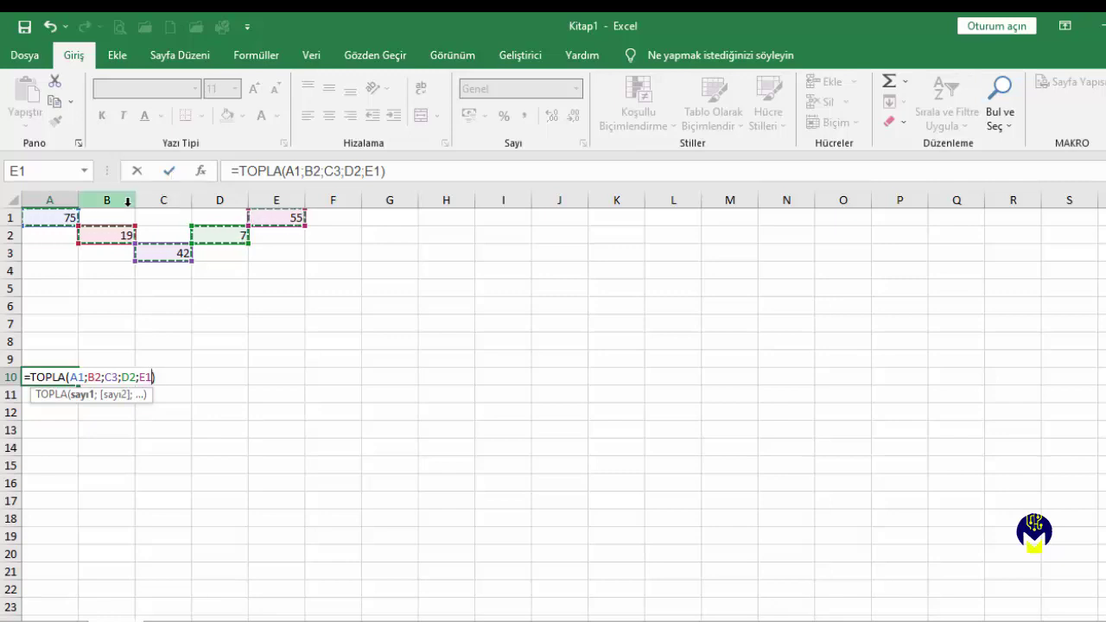
key("Return")
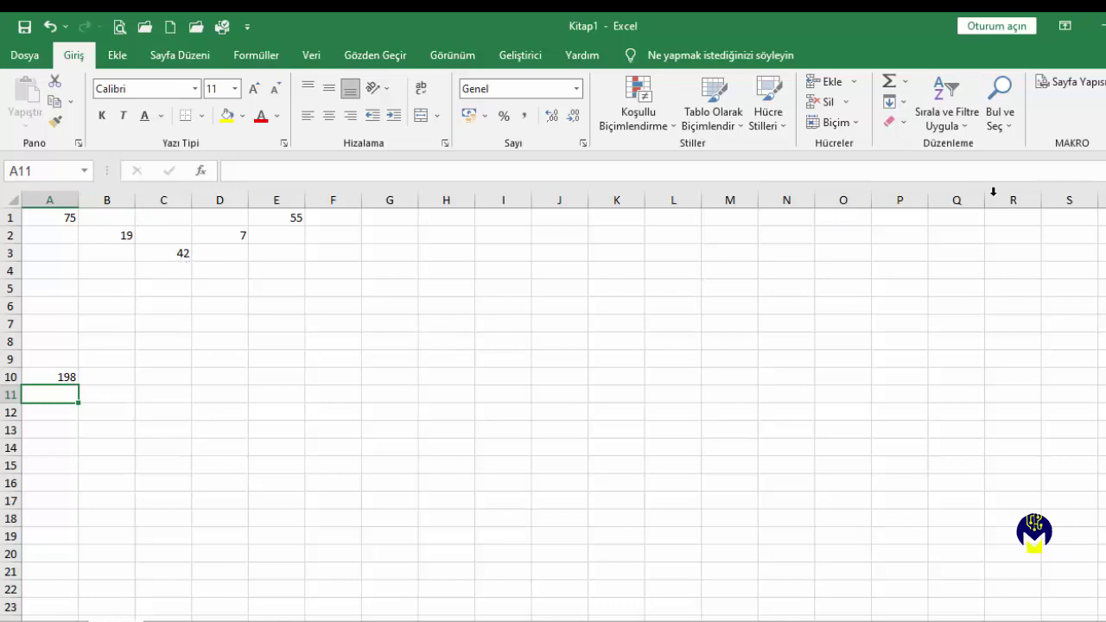
Average the cells A1, B2, C3, D2 and E1 in cell A11 with the ORTALAMA function
left_click(906, 82)
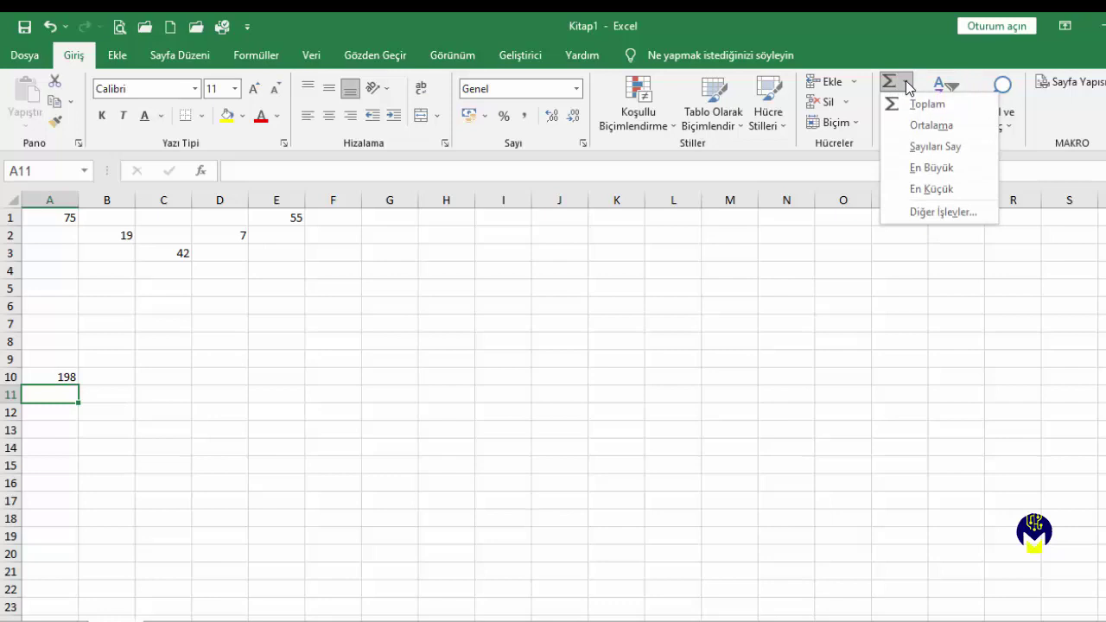
left_click(916, 126)
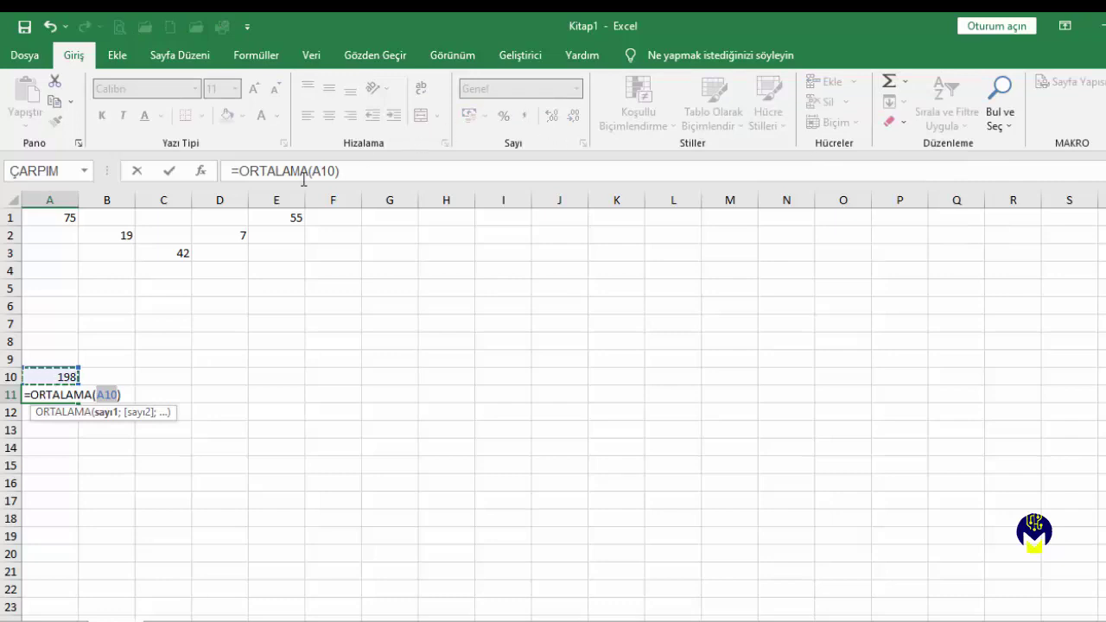
left_click(49, 217)
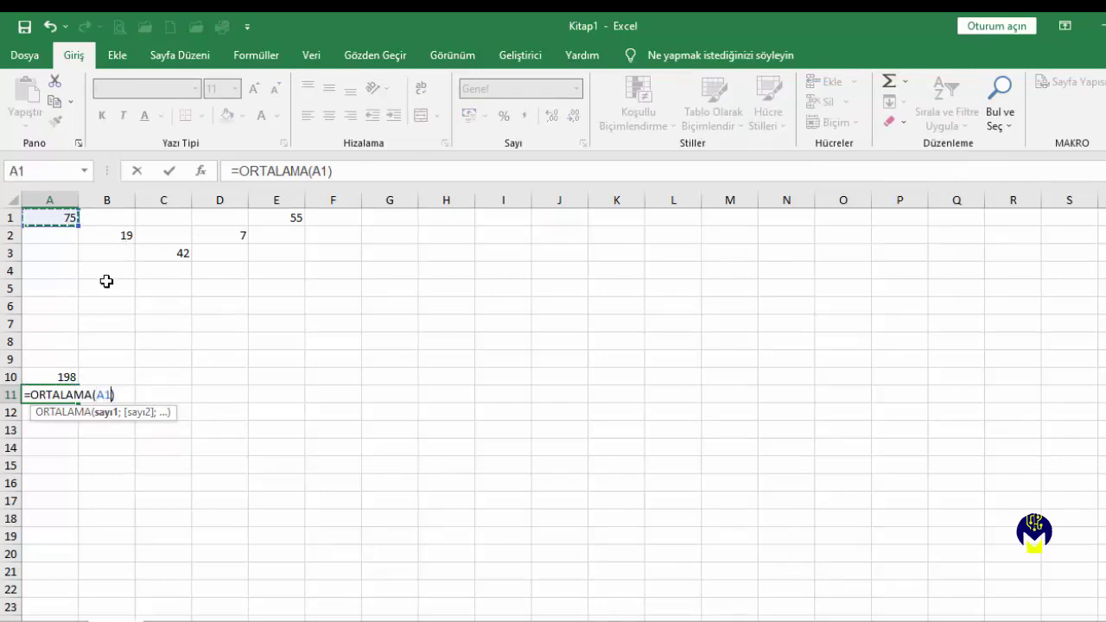
left_click(121, 235, "ctrl")
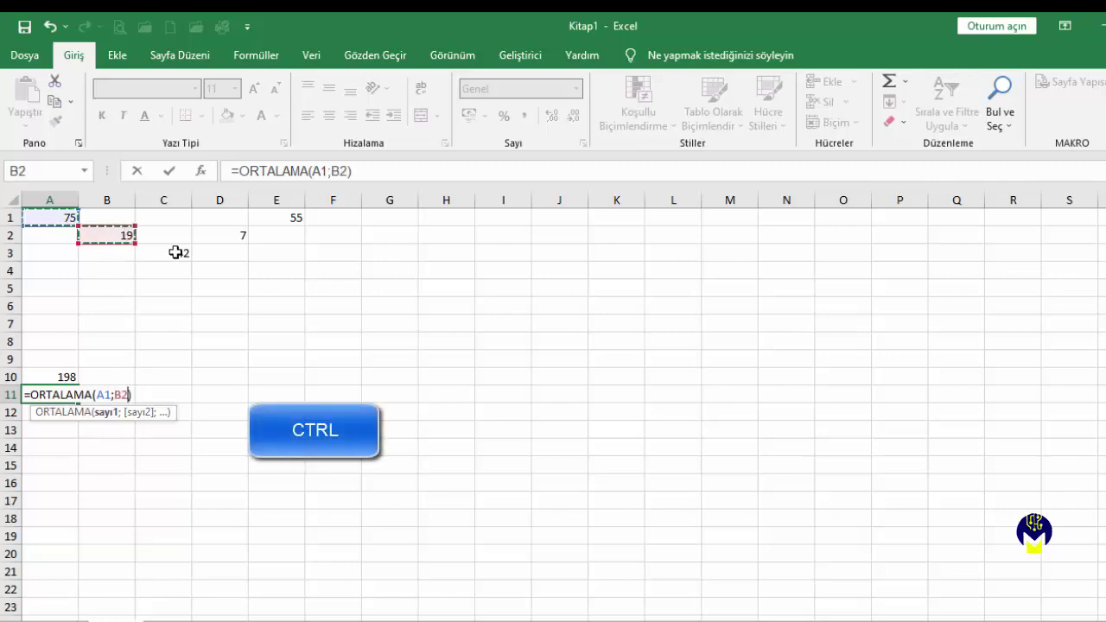
left_click(181, 252, "ctrl")
left_click(238, 233, "ctrl")
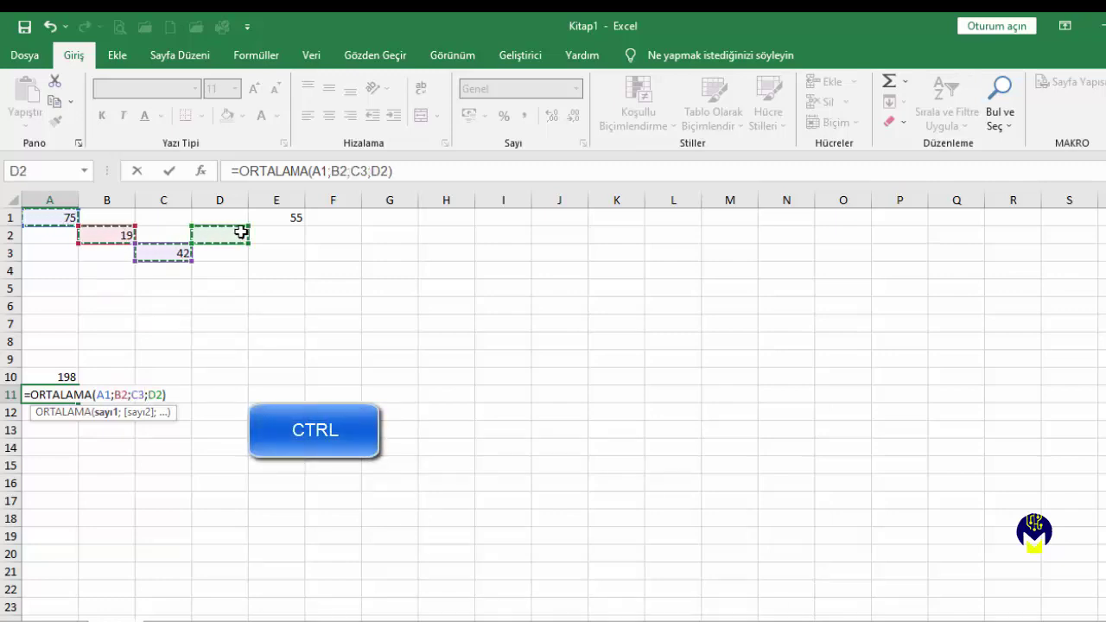
left_click(291, 216, "ctrl")
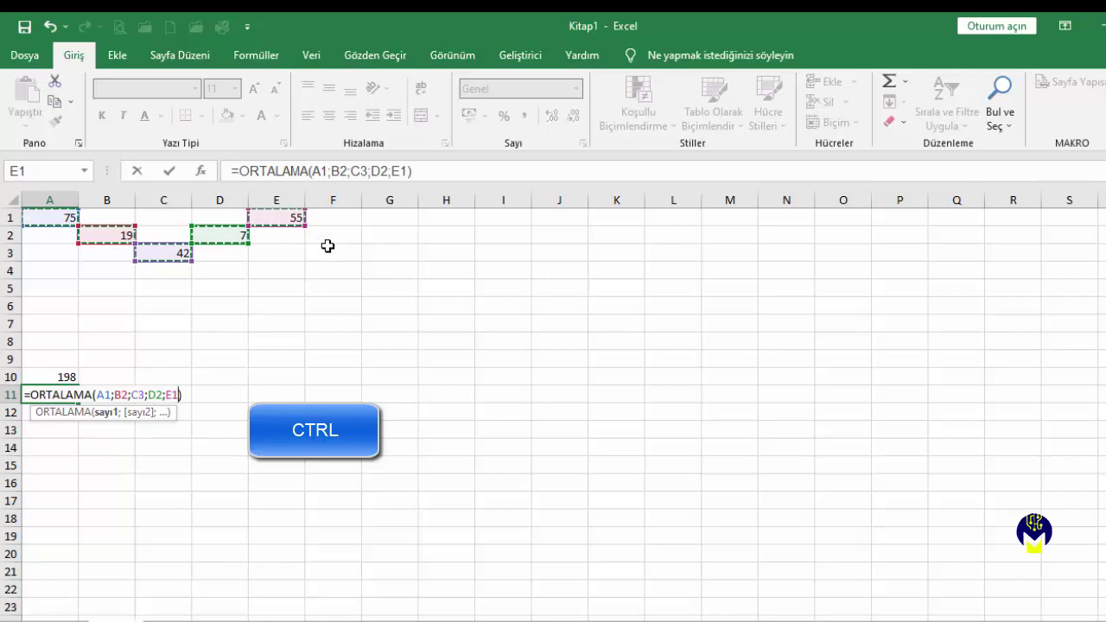
key("Return")
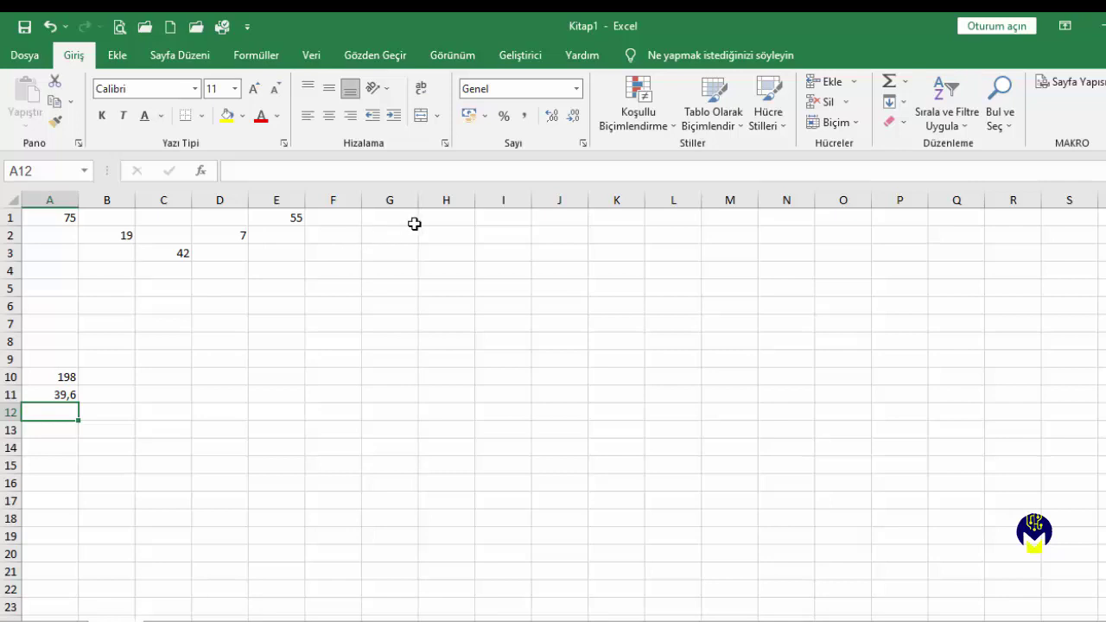
left_click(906, 81)
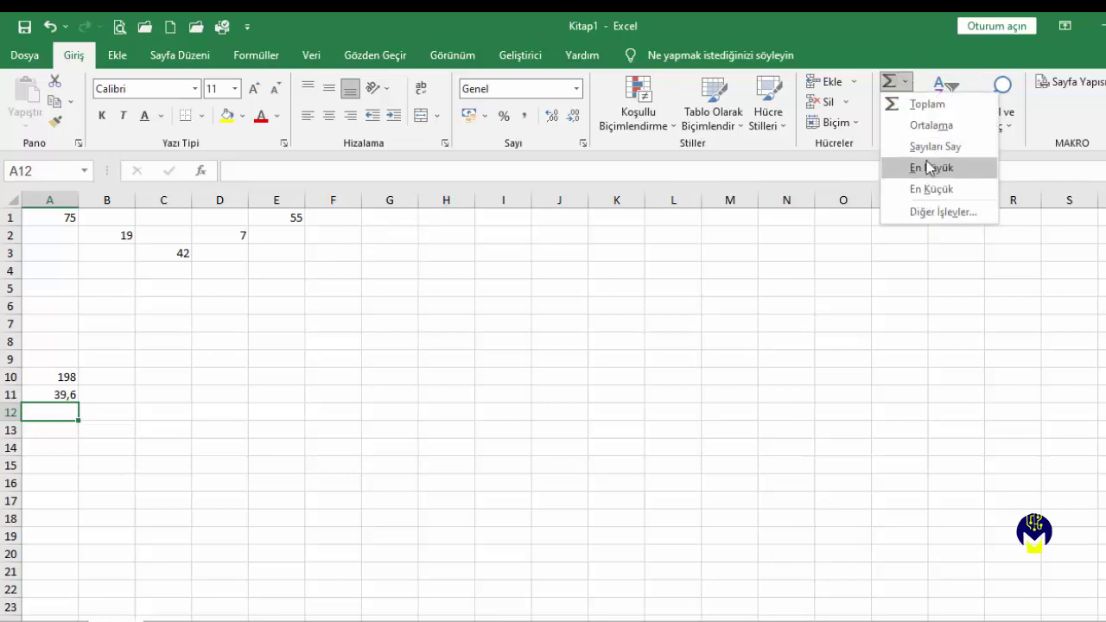
left_click(929, 213)
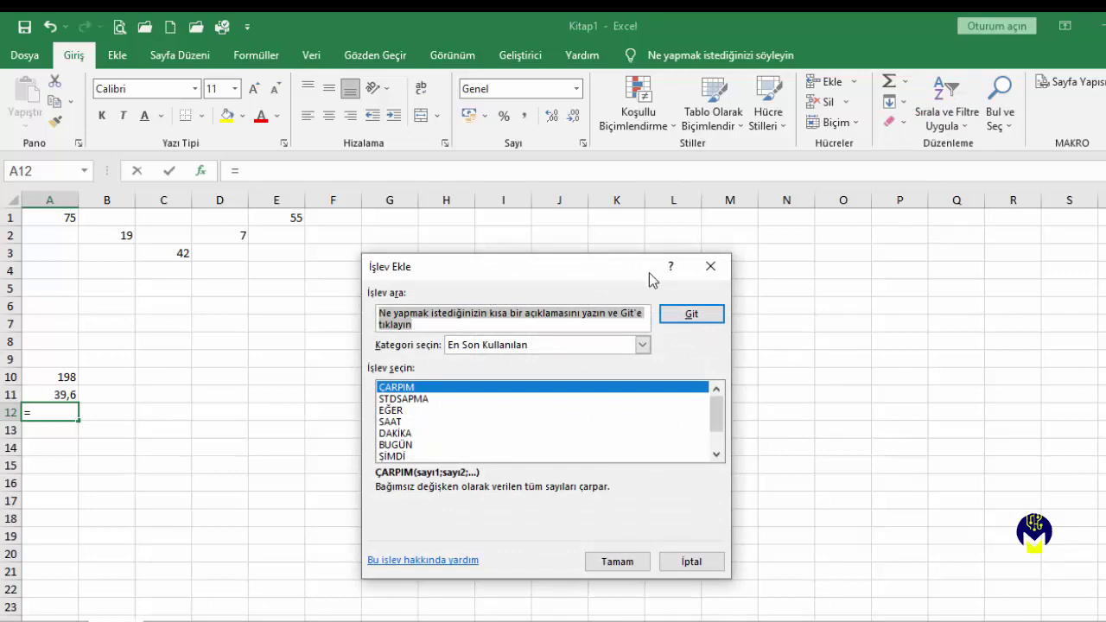
left_click(710, 266)
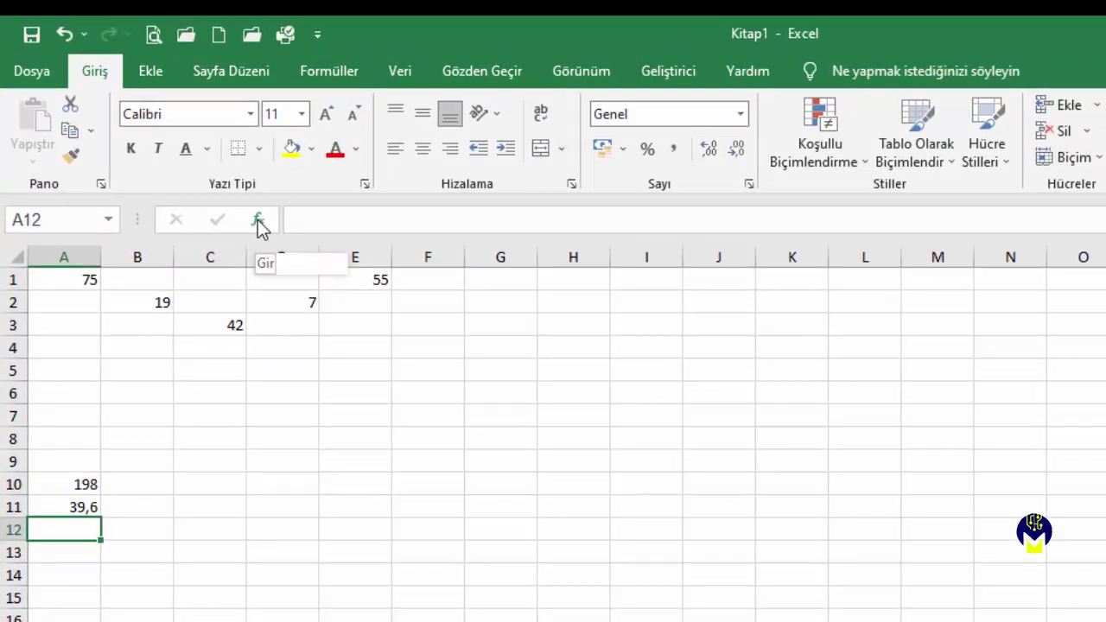
Insert the ÇARPIM function from the Tümü category into cell A12
left_click(259, 221)
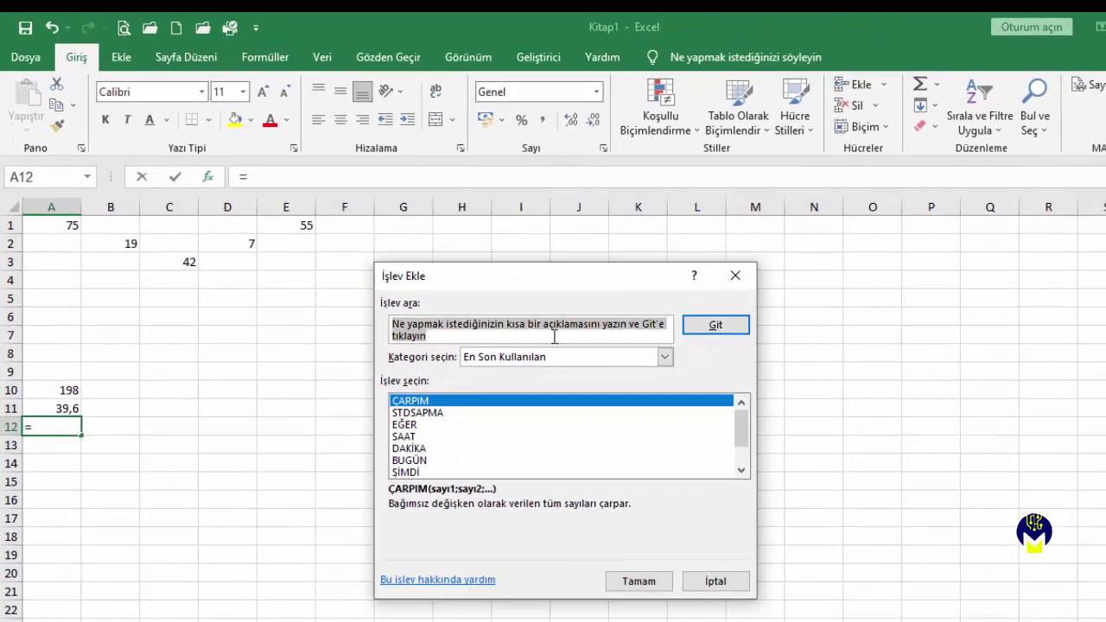
left_click(665, 358)
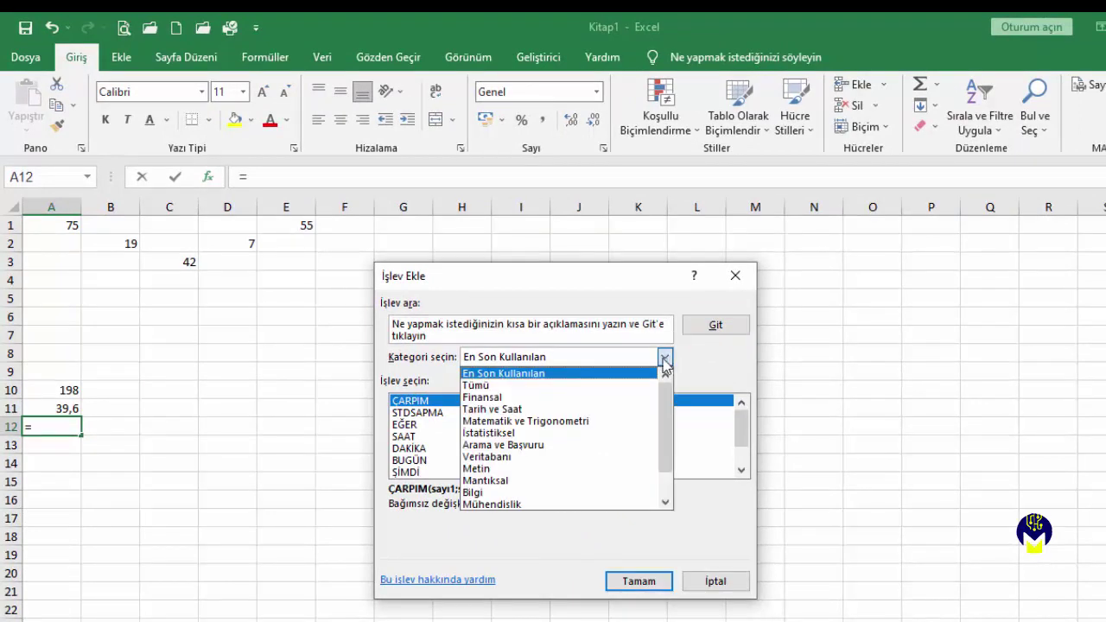
left_click(480, 386)
left_click(411, 448)
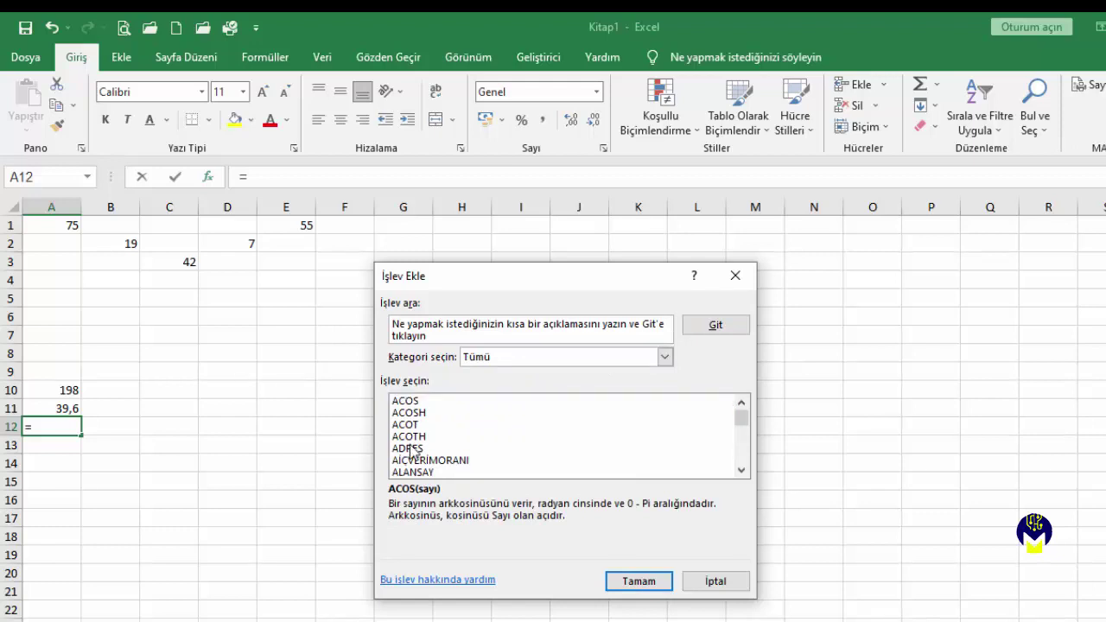
scroll(424, 443, "down", 6)
scroll(421, 443, "down", 10)
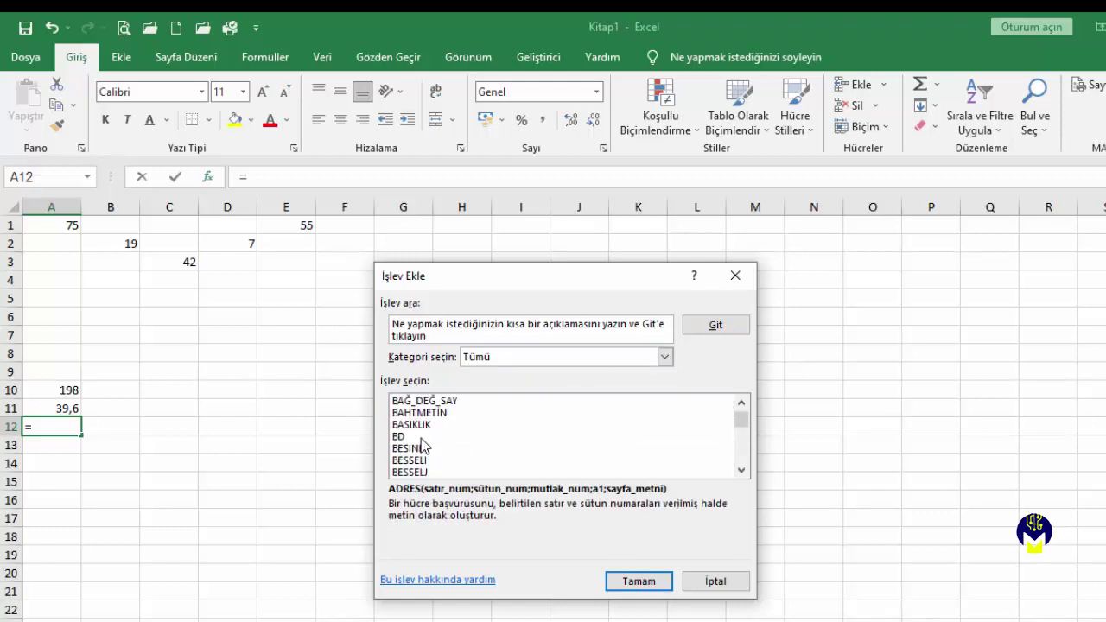
scroll(422, 444, "down", 8)
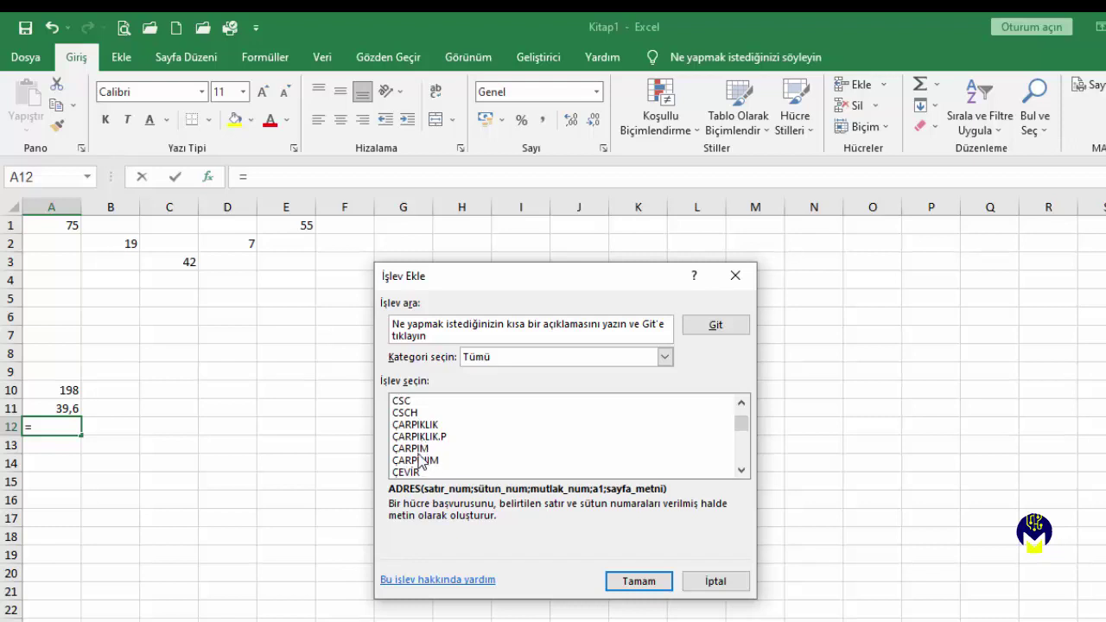
left_click(471, 447)
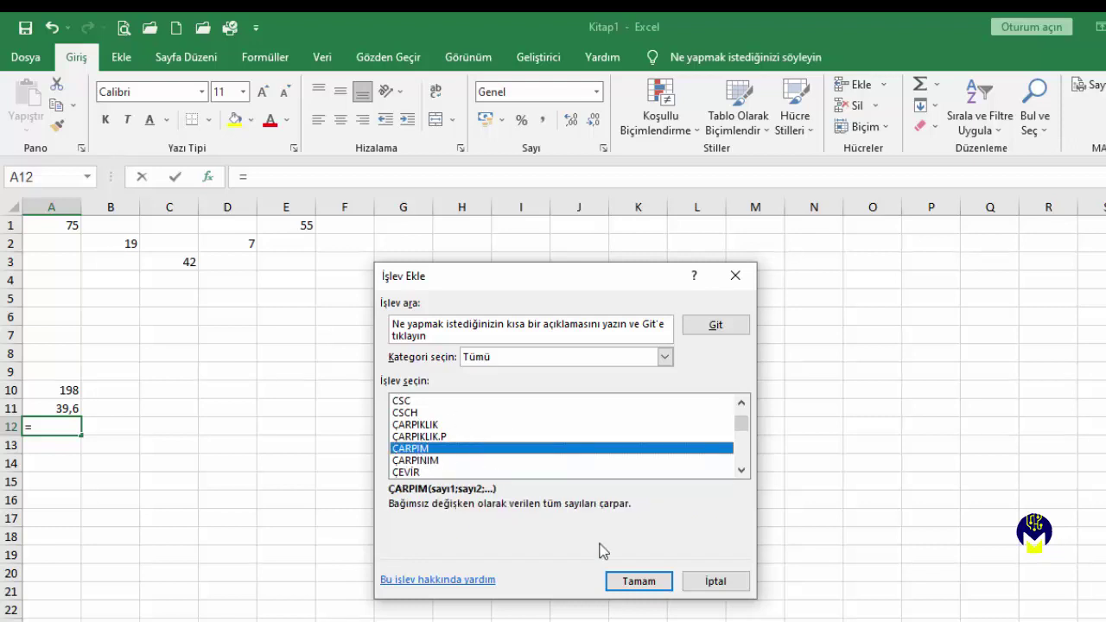
left_click(648, 586)
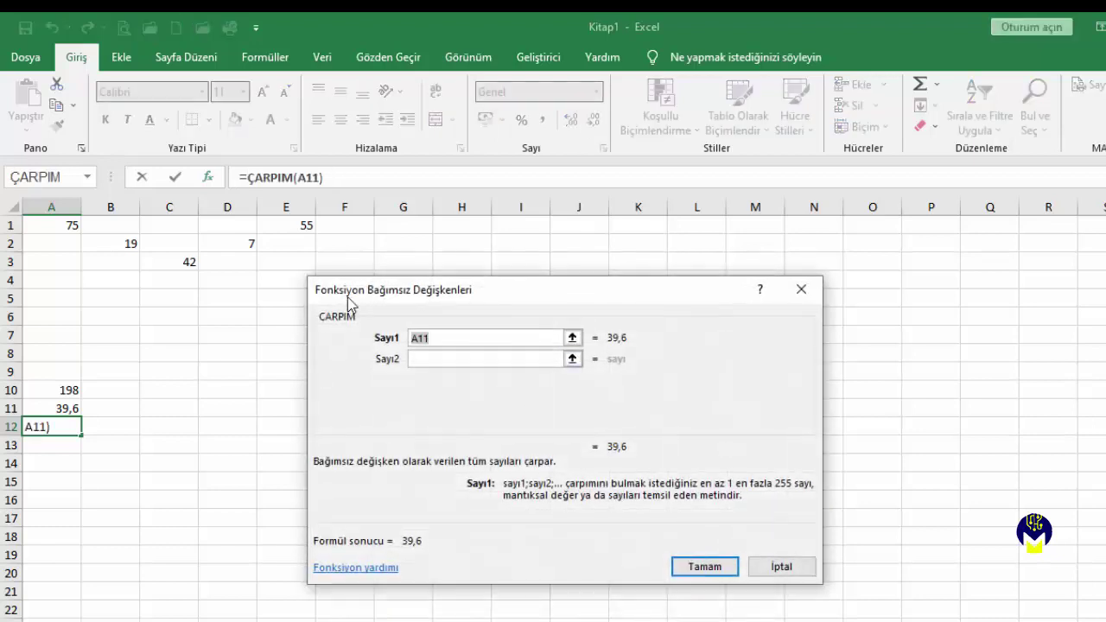
Multiply the non-adjacent cells A1, B2, C3, D2 and E1 in cell A12 with the ÇARPIM function
left_click(77, 224)
key("ctrl")
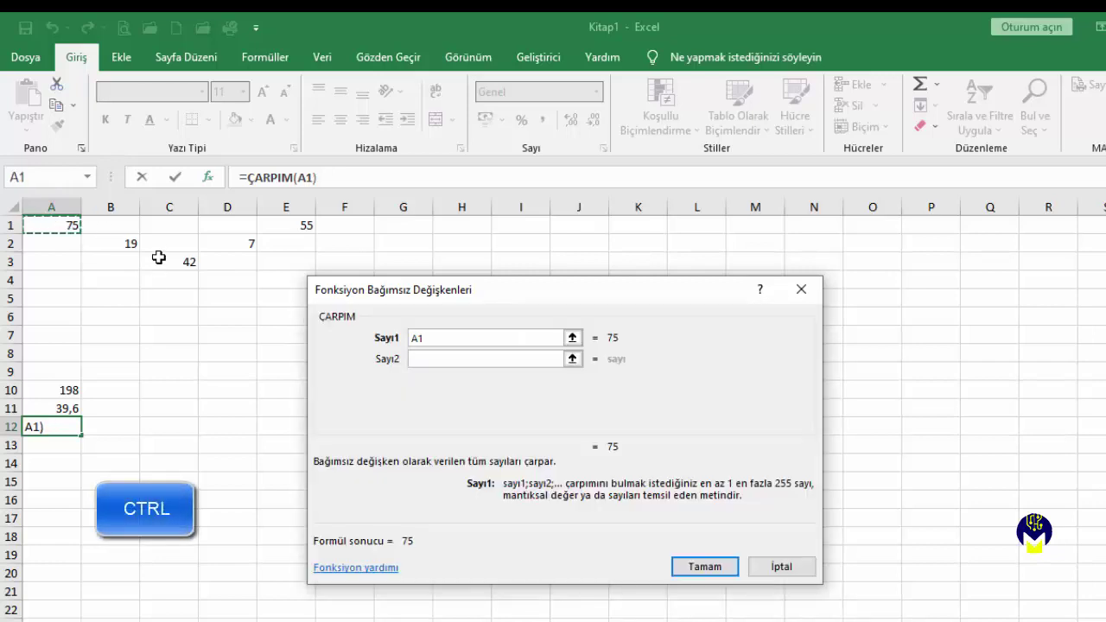
left_click(134, 243, "ctrl")
left_click(188, 260, "ctrl")
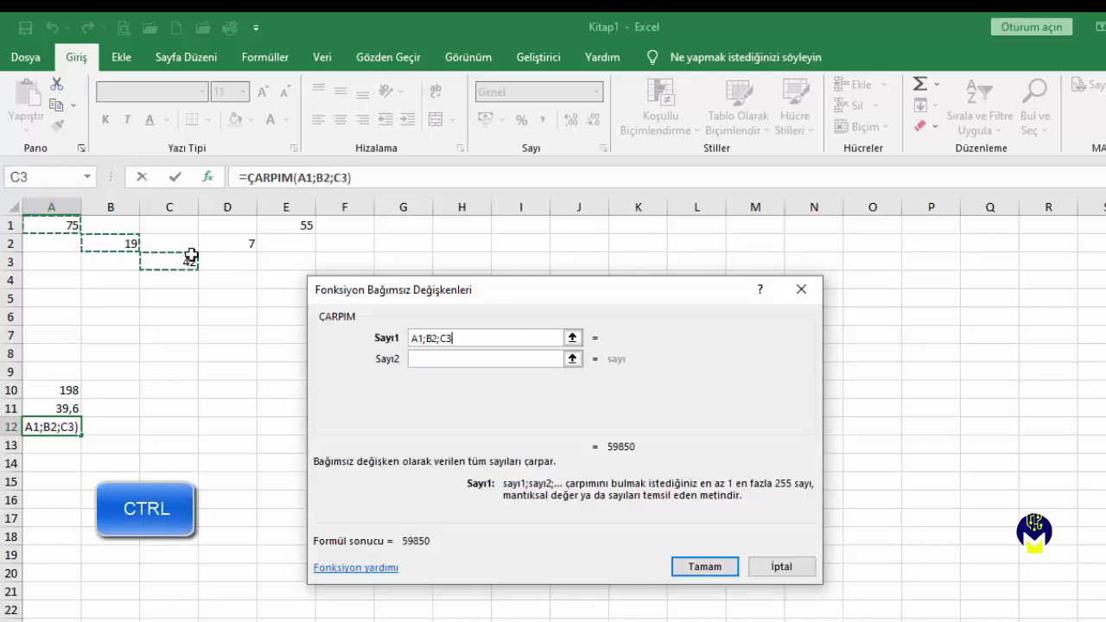
left_click(250, 243, "ctrl")
left_click(290, 225, "ctrl")
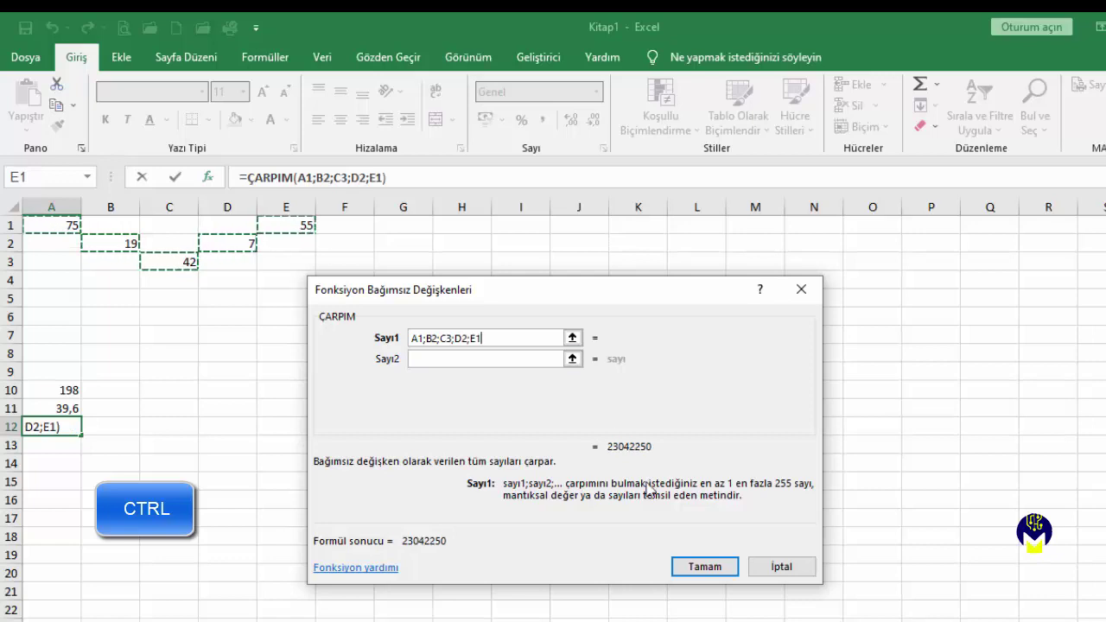
left_click(704, 567)
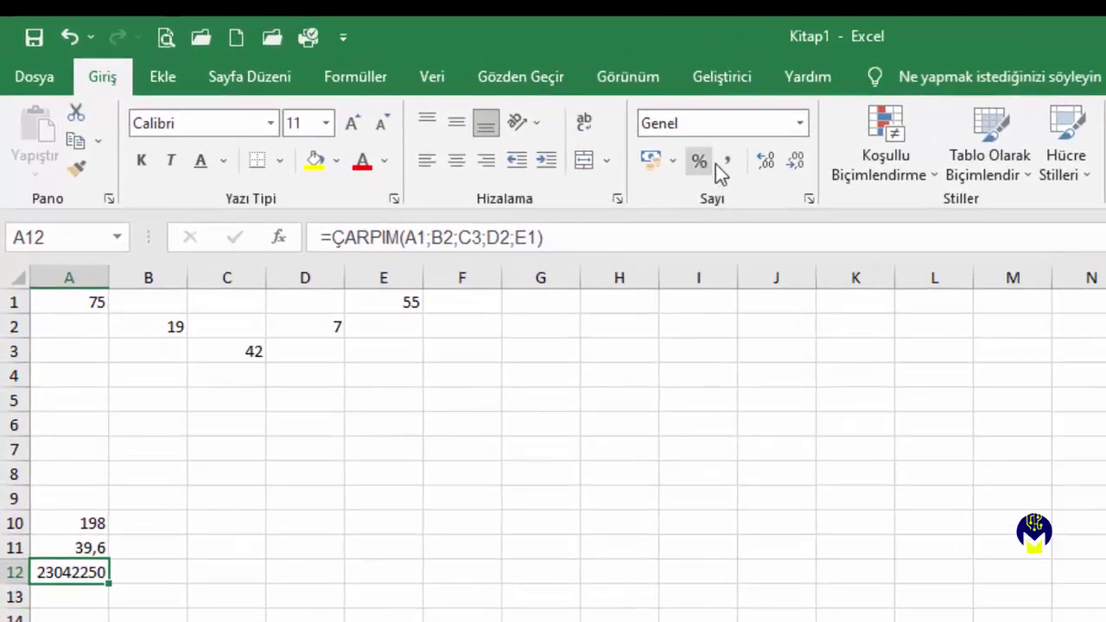
Format the product in cell A12 with a thousands separator and no decimal places
left_click(730, 162)
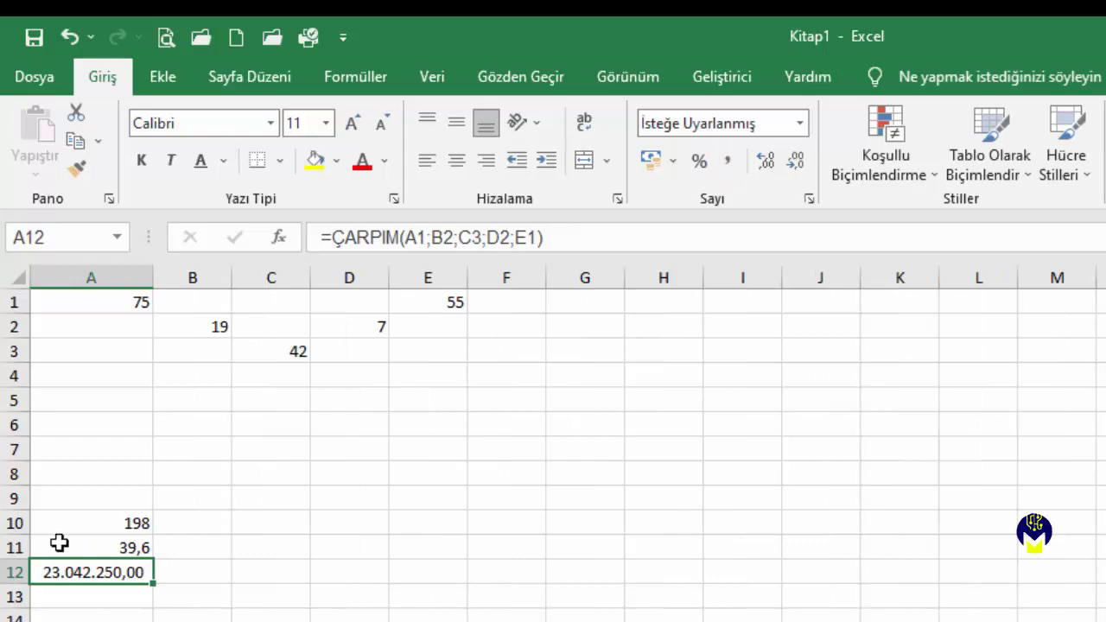
left_click(797, 160)
left_click(798, 165)
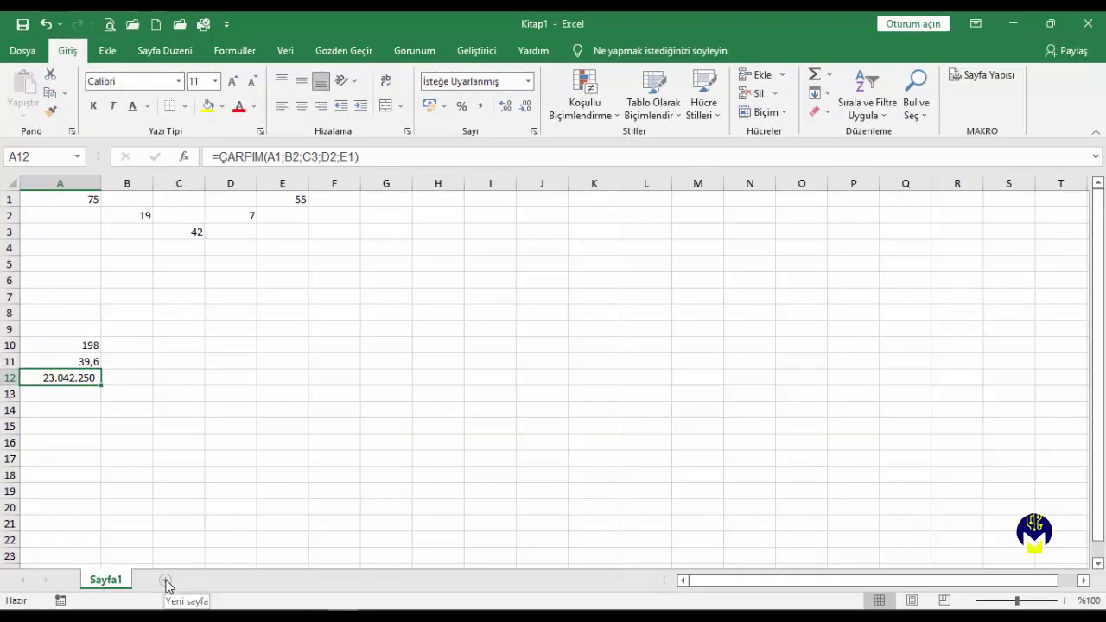
Add a new worksheet and enter Çarşamba in its cell D4
left_click(165, 581)
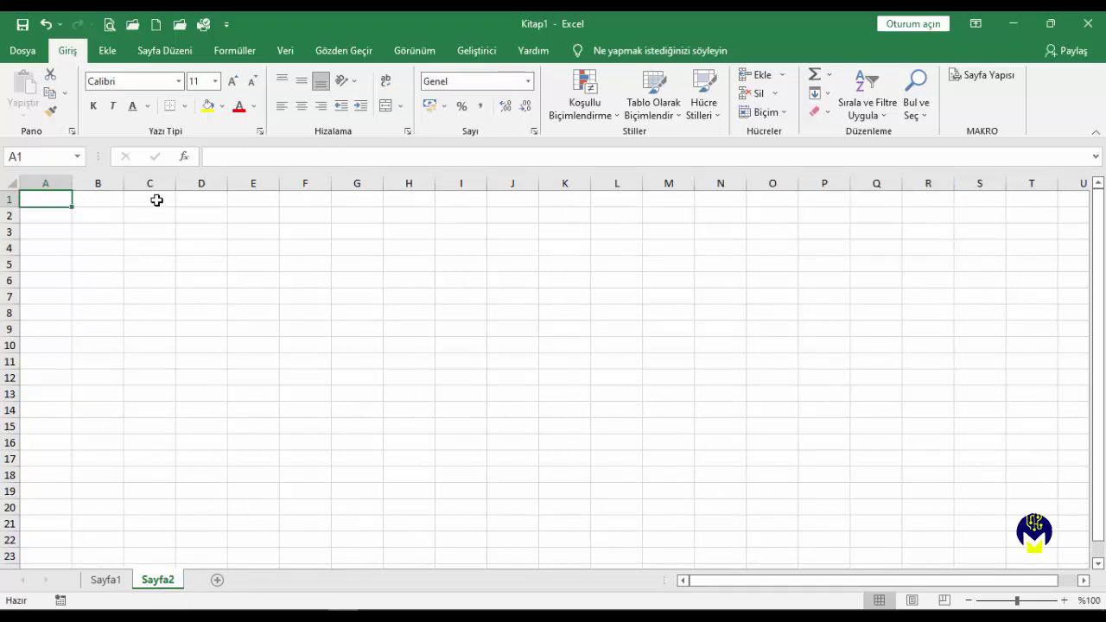
left_click(211, 248)
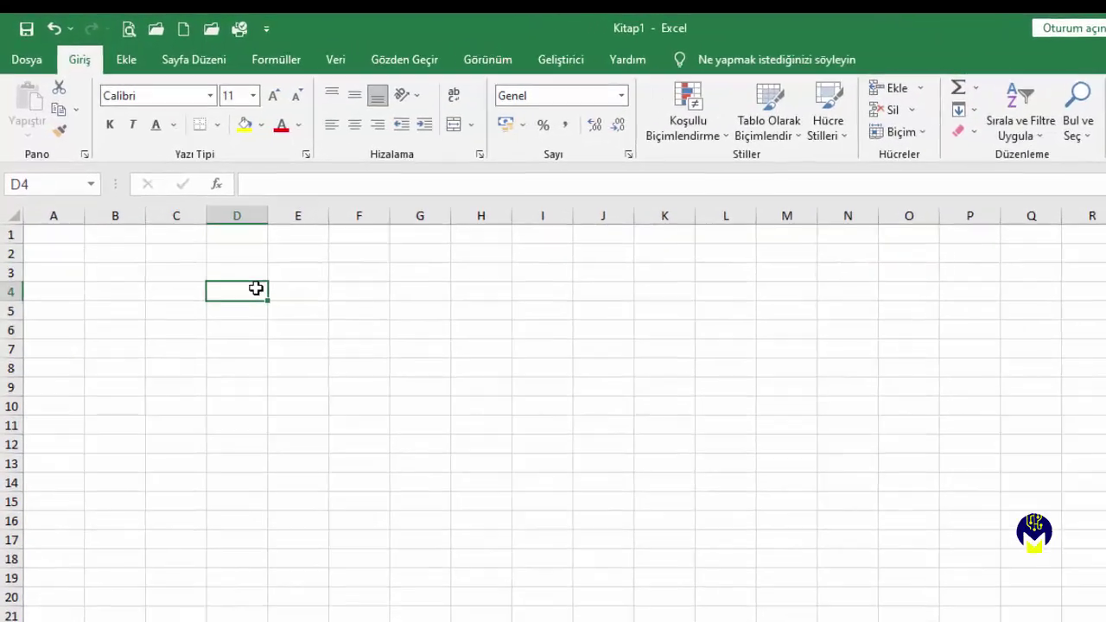
type("Çarşamba")
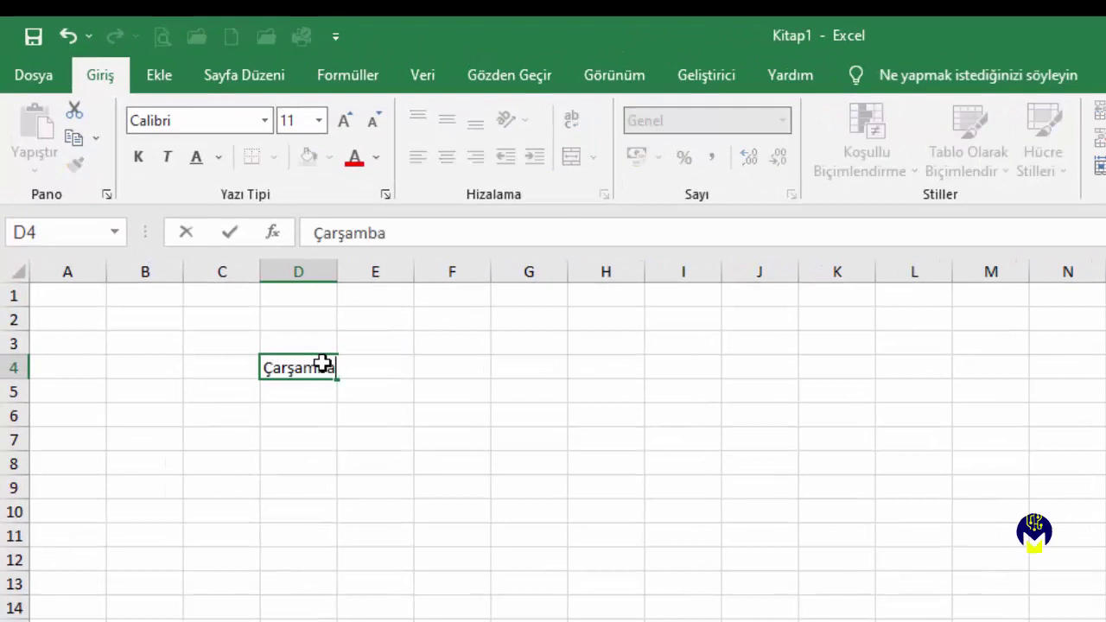
left_click(370, 385)
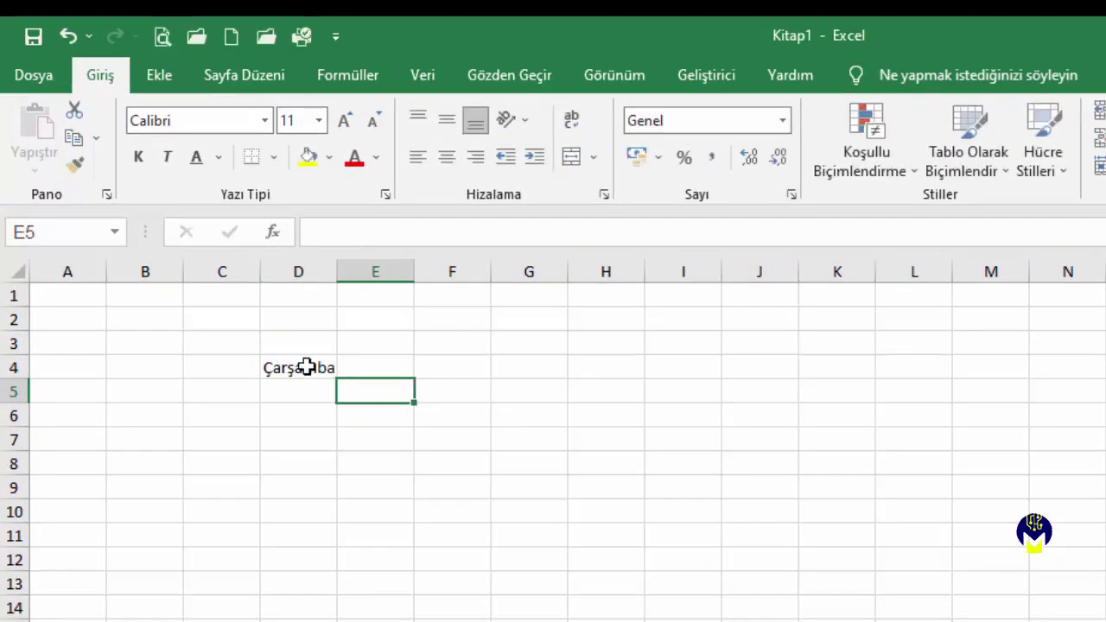
Fill the weekdays from Çarşamba in D4 down to D8 and fit column D's width to its contents
left_click(306, 366)
left_click_drag(338, 378, 334, 480)
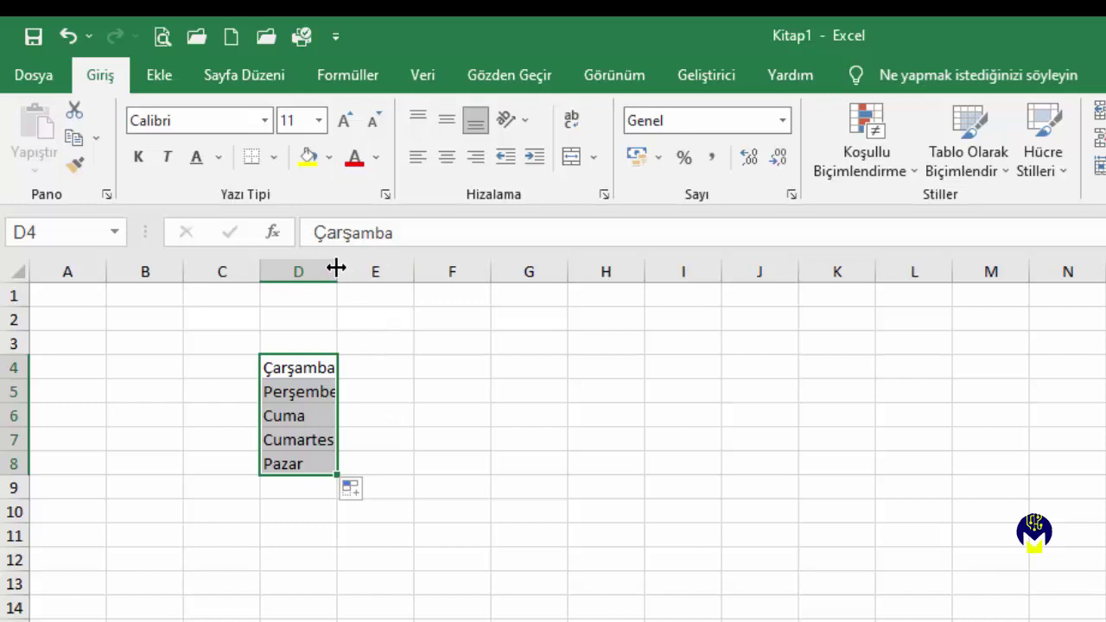
double_click(338, 269)
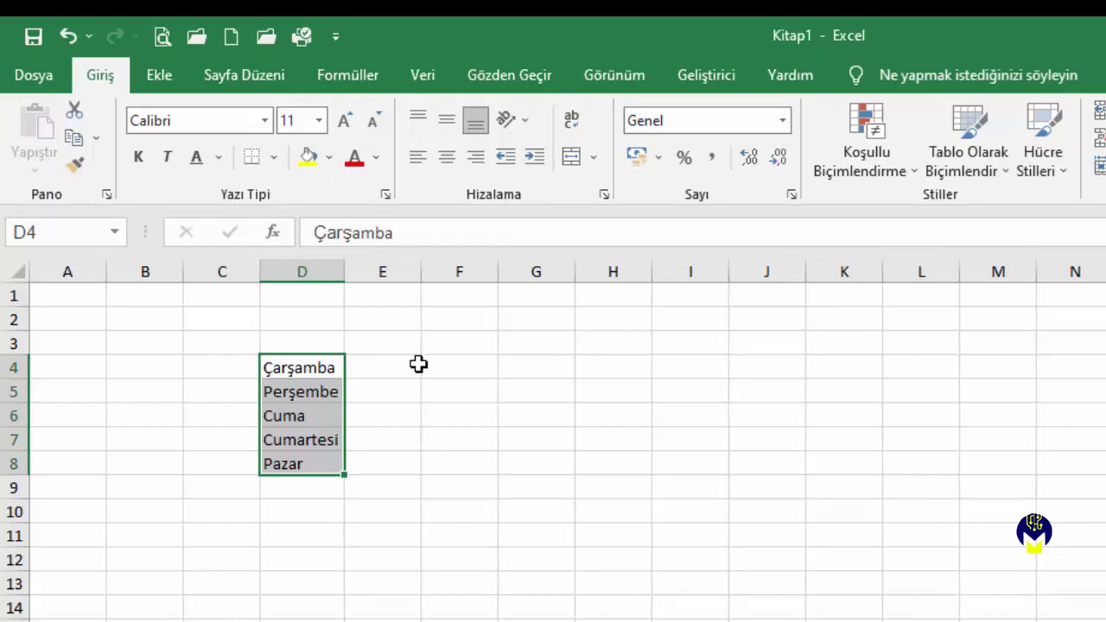
Fill the preceding weekdays upward from Çarşamba in D4 to cell D2
left_click(290, 368)
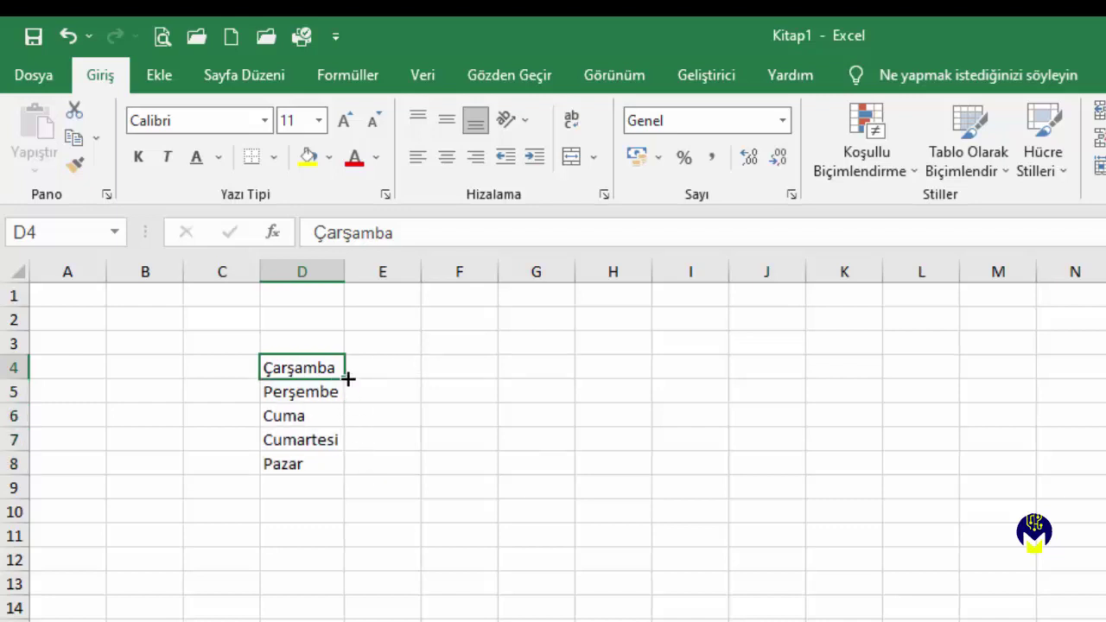
left_click_drag(347, 369, 394, 313)
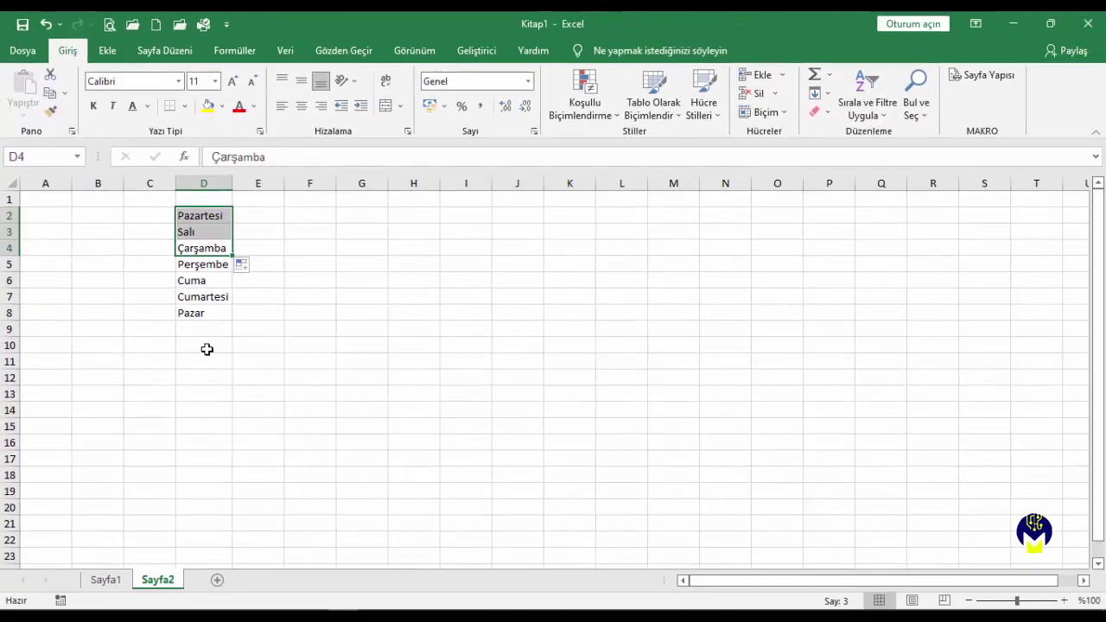
Add another new worksheet and enter Mart in its cell C1
left_click(217, 580)
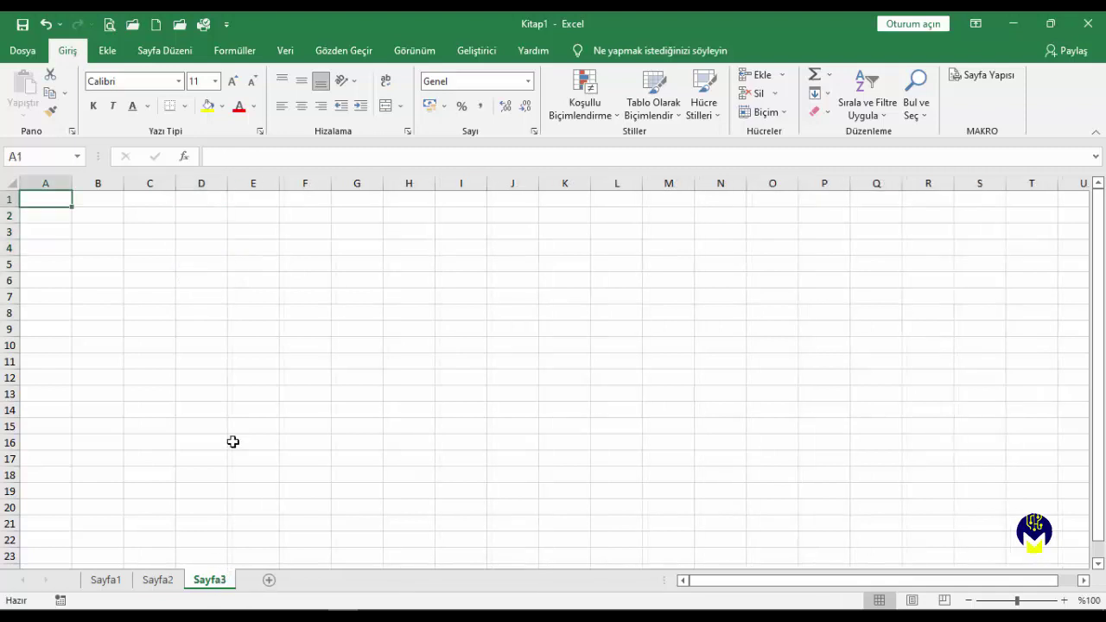
left_click(149, 200)
type("Mart")
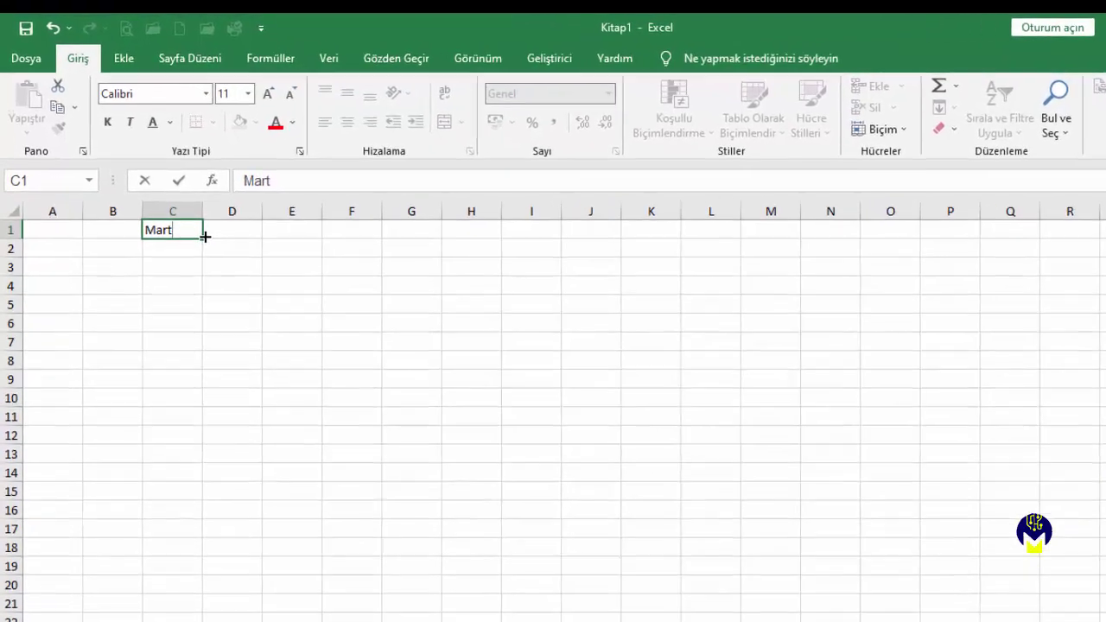
Fill the months from Mart in C1 rightward to L1 and leftward to A1
left_click_drag(178, 205, 443, 202)
left_click_drag(600, 270, 839, 269)
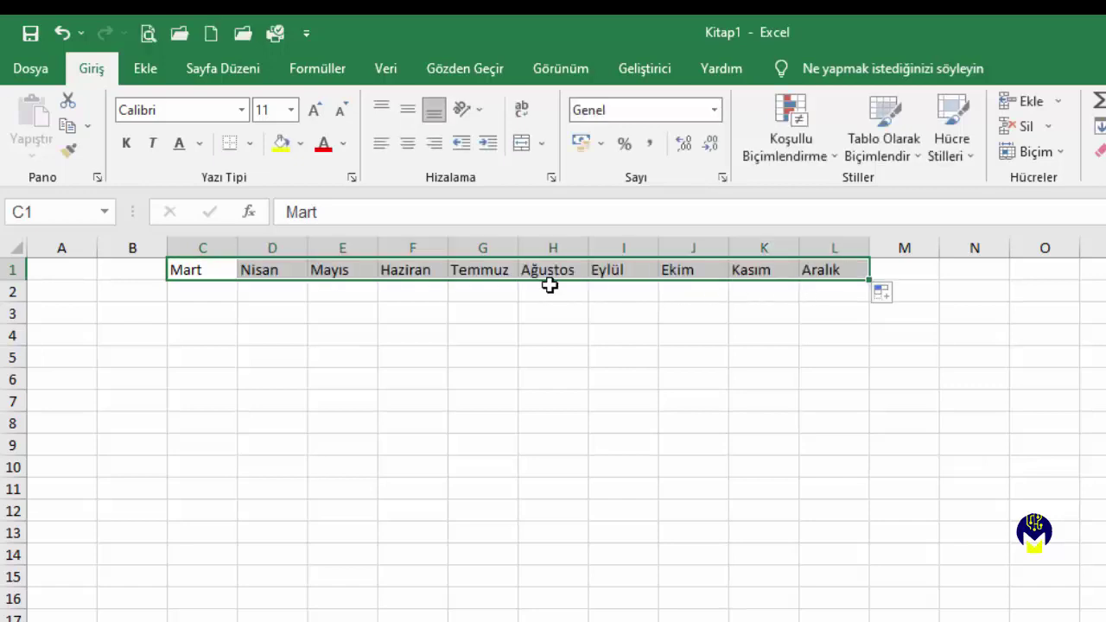
left_click(205, 269)
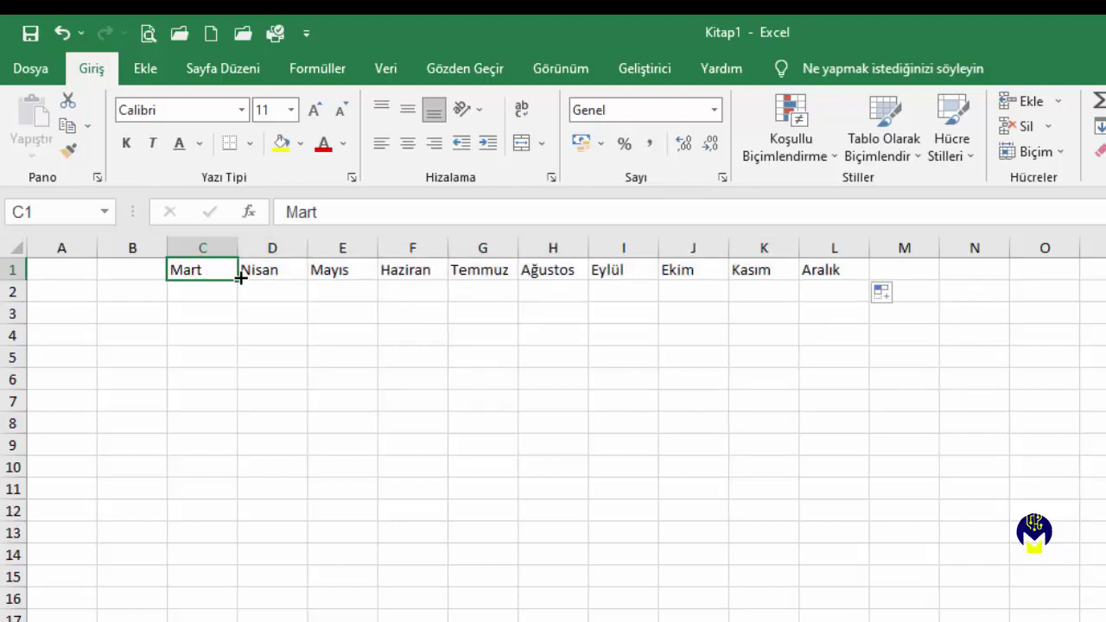
left_click_drag(241, 277, 53, 276)
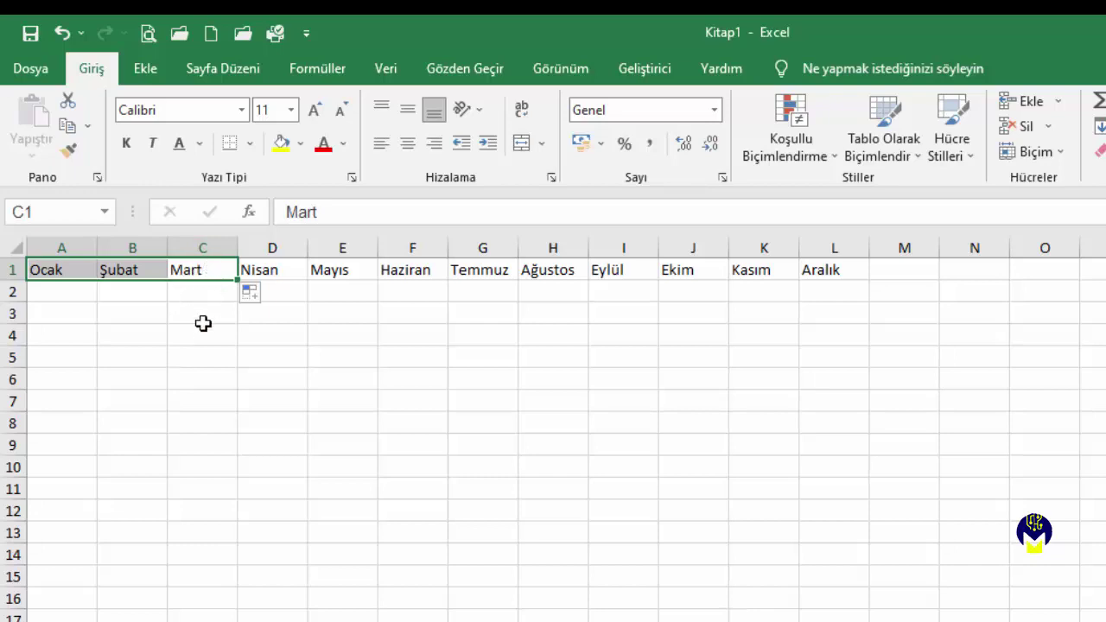
Try the Saat Yönünde Açı and Dikey Metin text orientations on cell C1 containing Mart
left_click(204, 271)
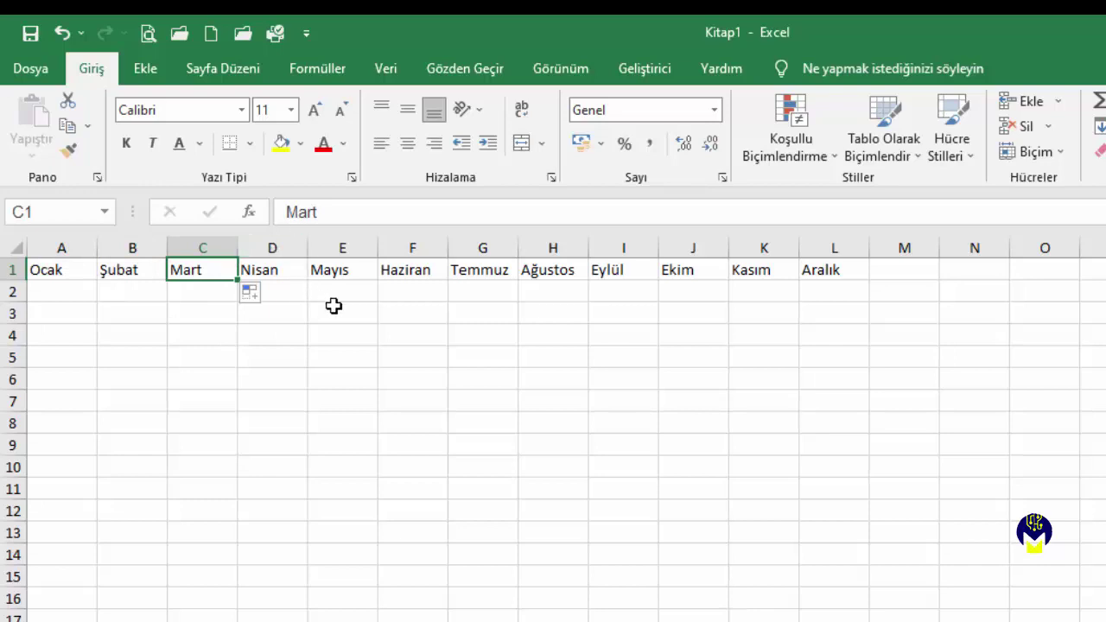
left_click(480, 107)
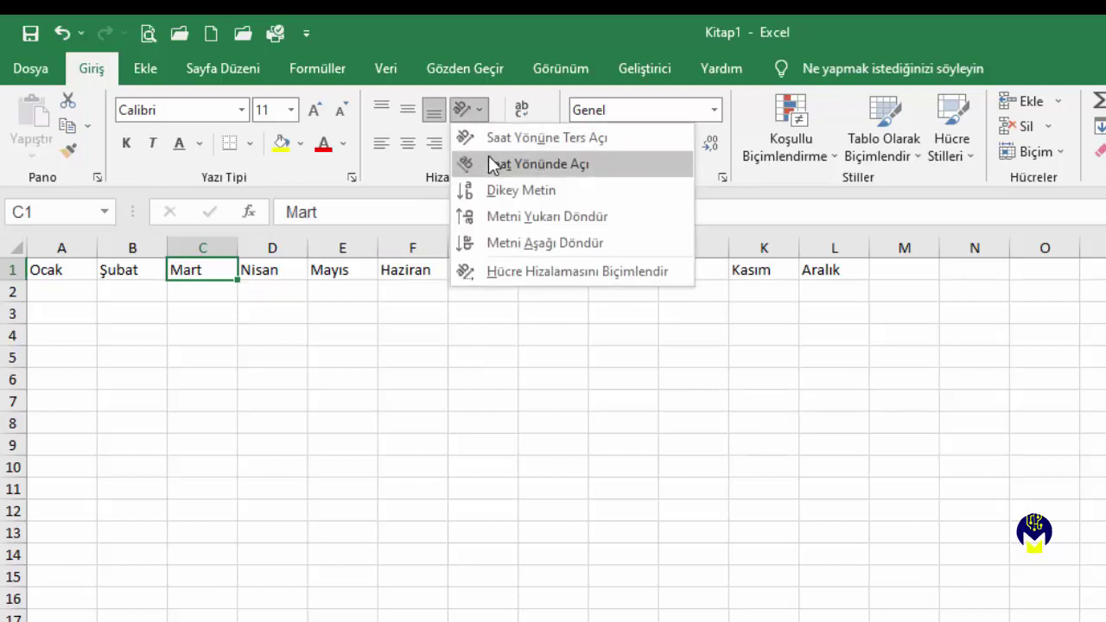
left_click(489, 158)
left_click(480, 111)
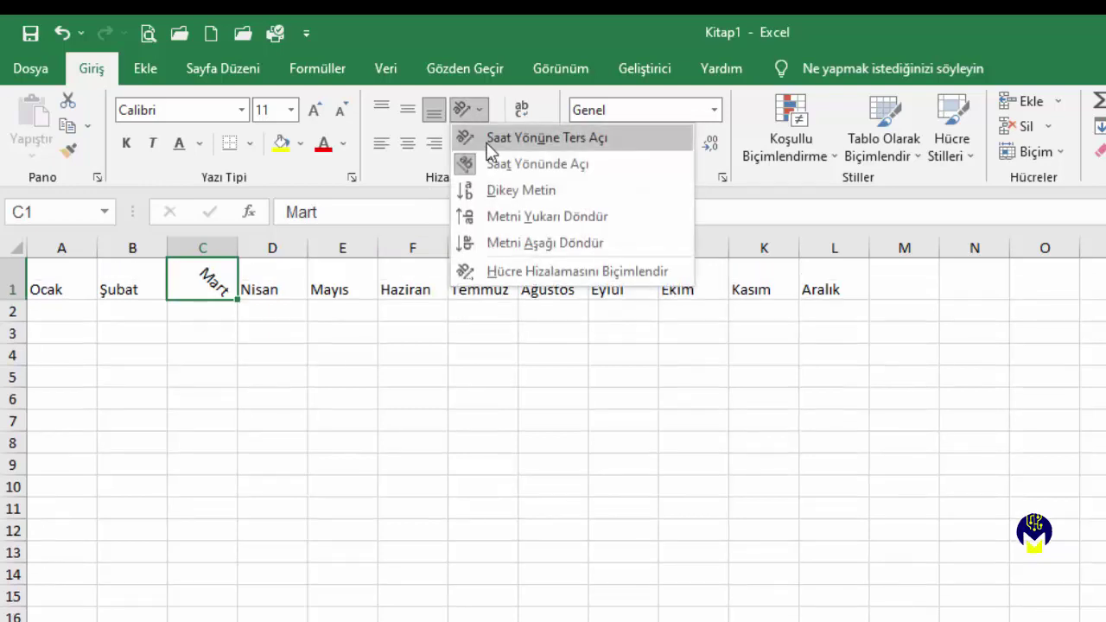
left_click(478, 186)
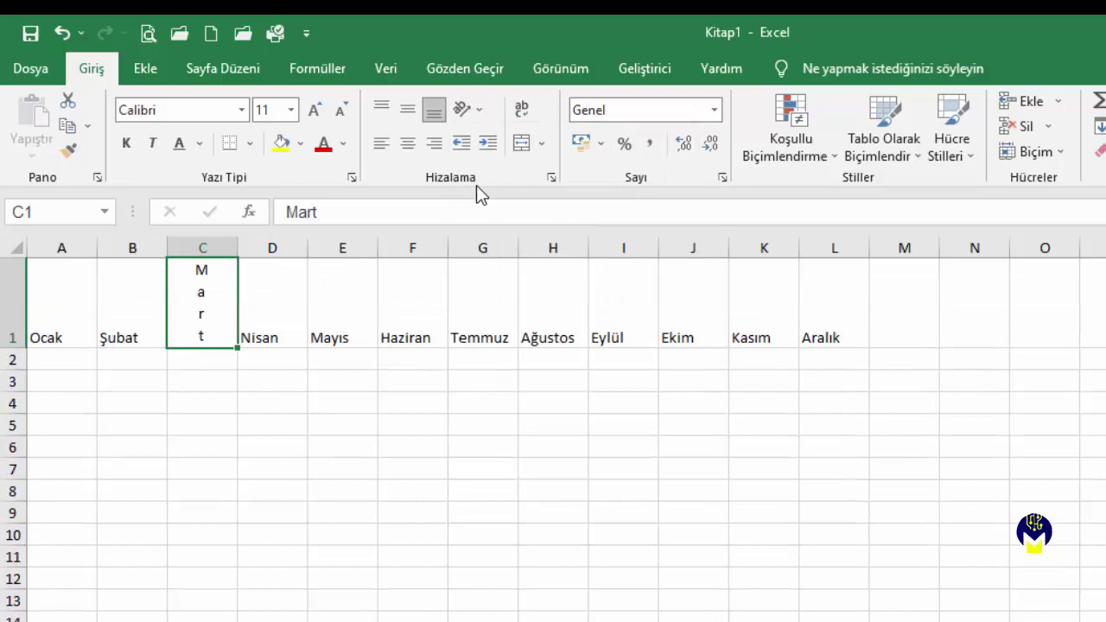
Set the text orientation of cell C1 to Saat Yönüne Ters Açı
left_click(485, 116)
left_click(493, 138)
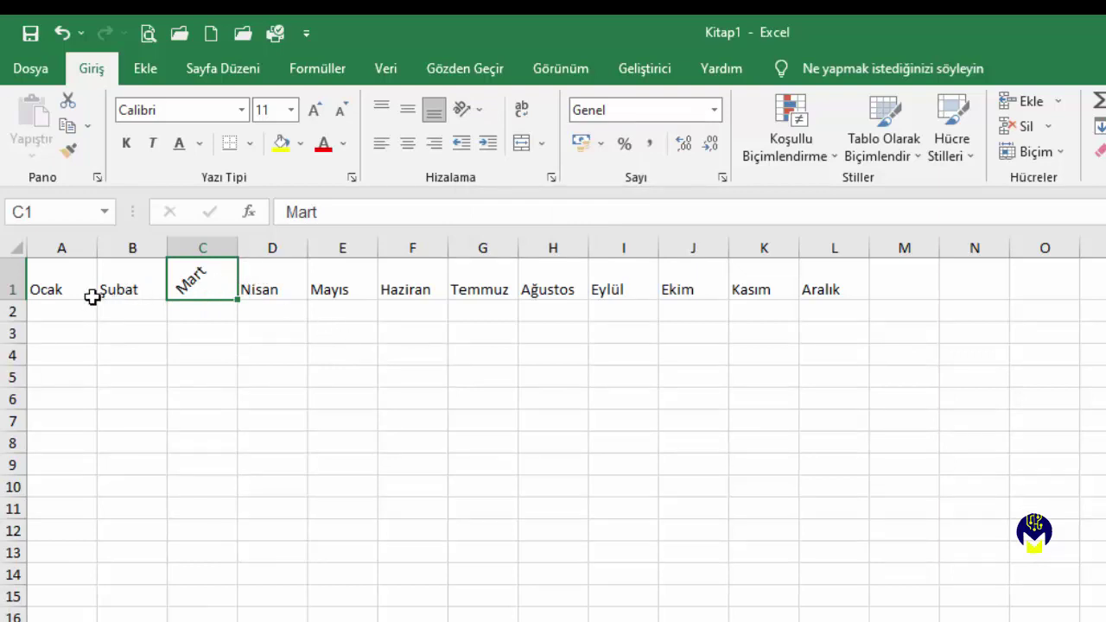
Insert an empty row above the month row and merge and centre its cells A1 to E1
left_click(9, 287)
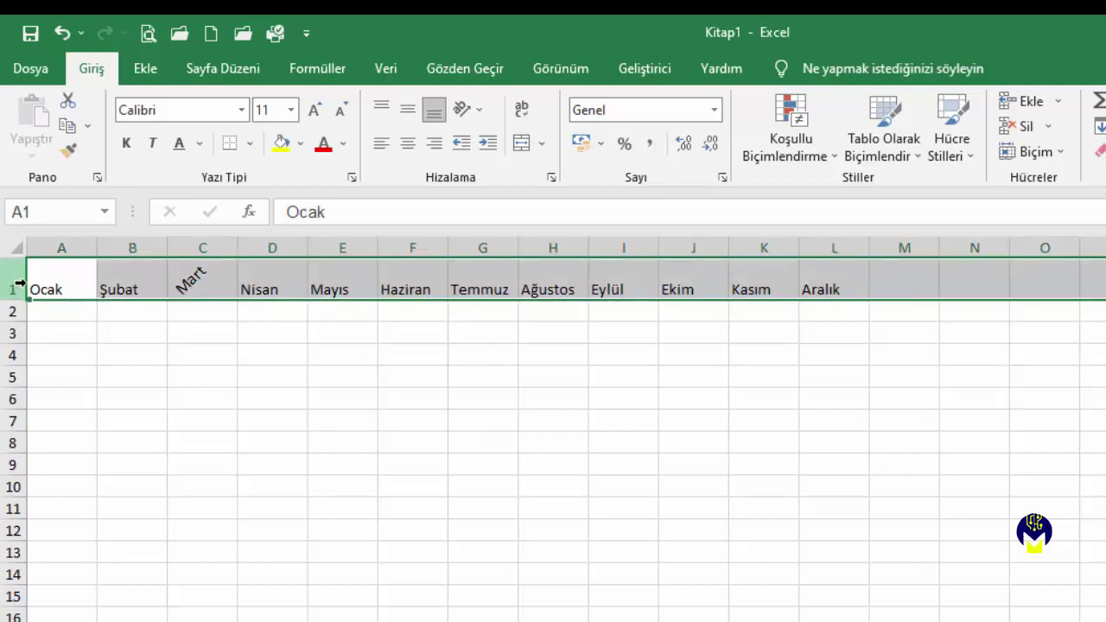
right_click(19, 280)
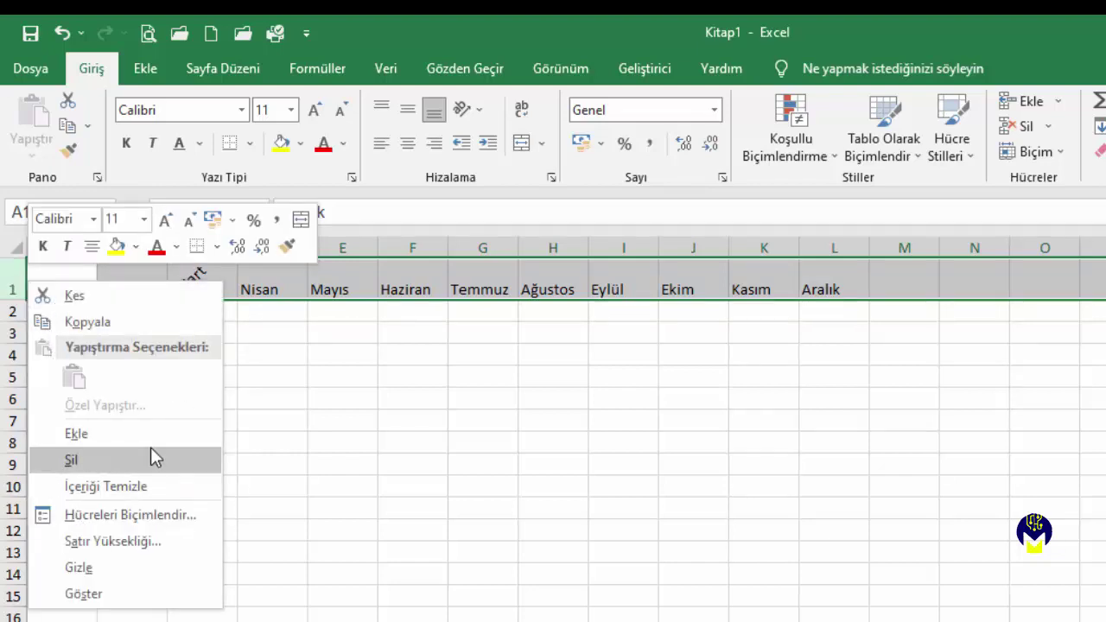
left_click(76, 433)
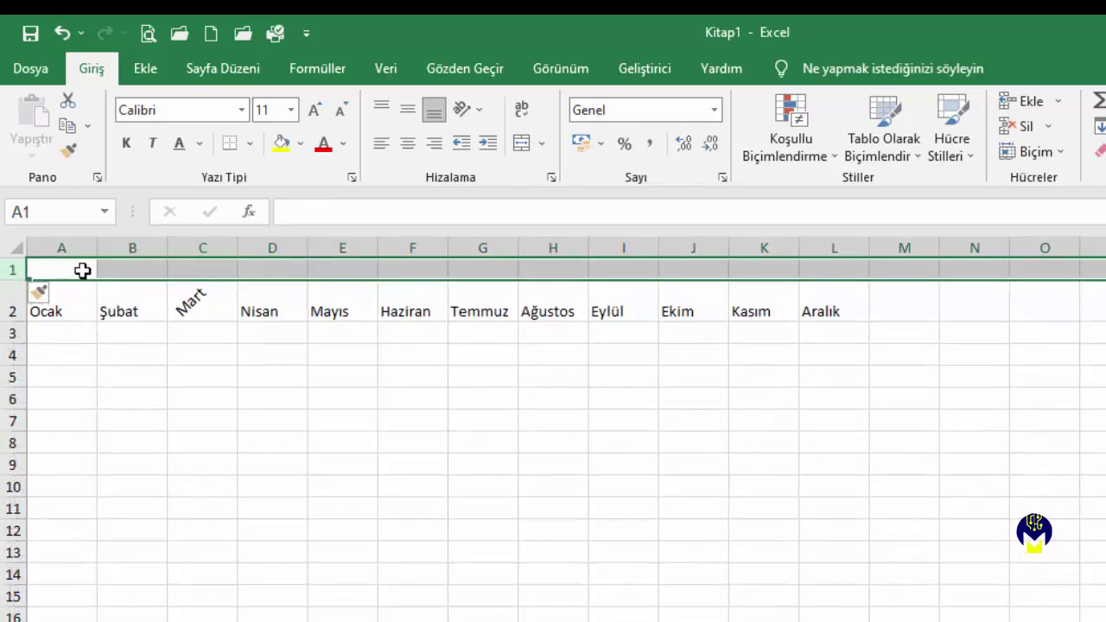
left_click_drag(69, 269, 331, 271)
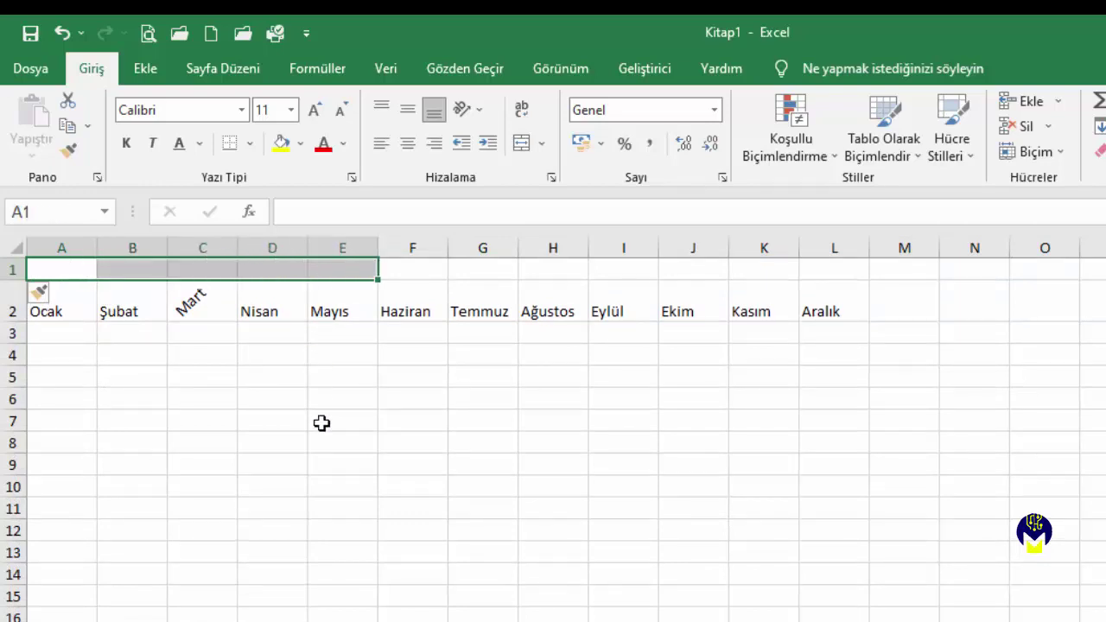
left_click(522, 145)
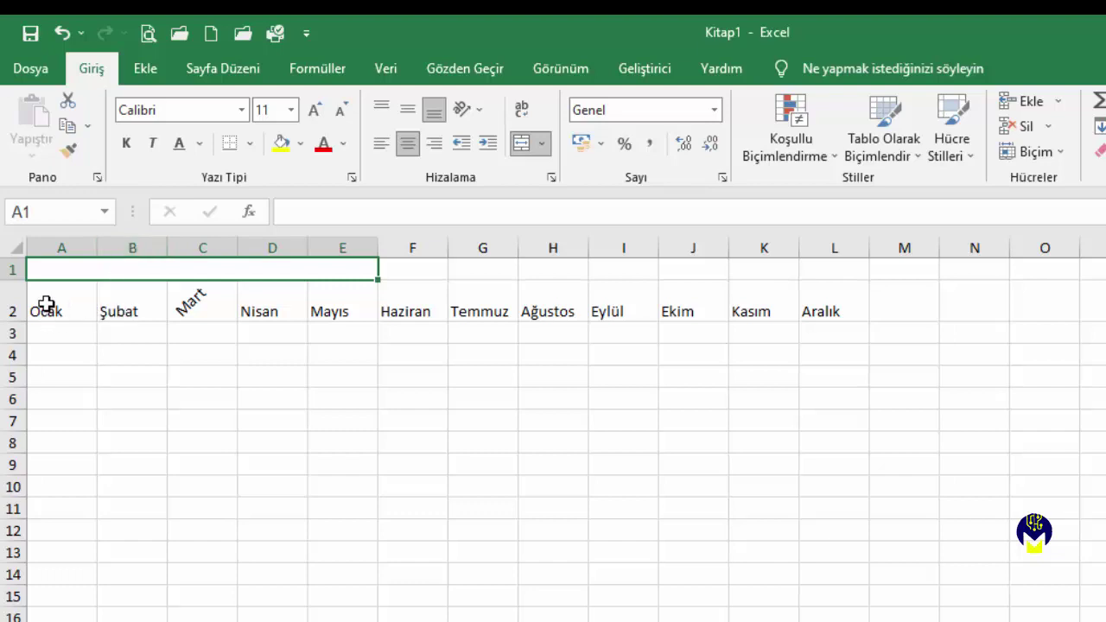
Insert an empty column between the Ocak and Şubat columns
left_click(132, 245)
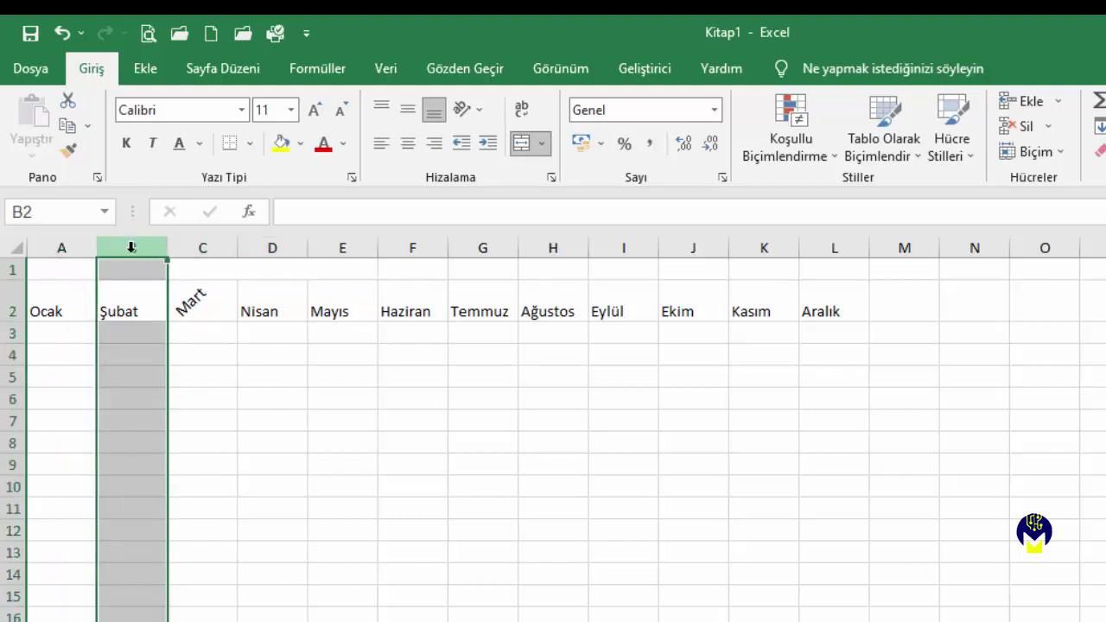
right_click(132, 248)
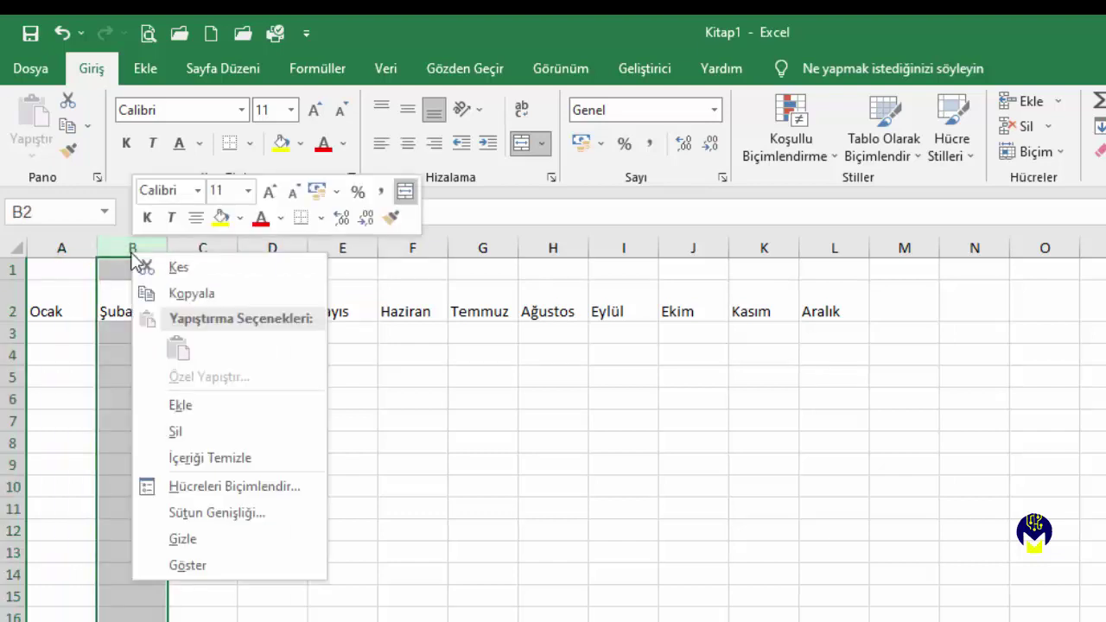
left_click(180, 405)
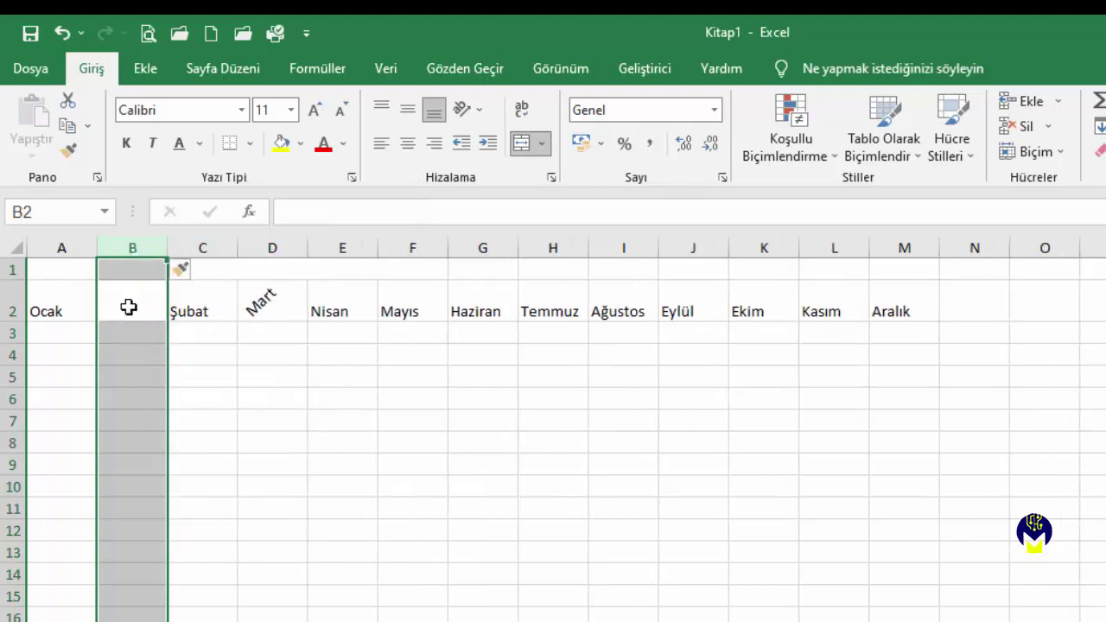
Try inserting an entire column at cell B2 with the Tüm sütun option, and undo the insertion
left_click(129, 307)
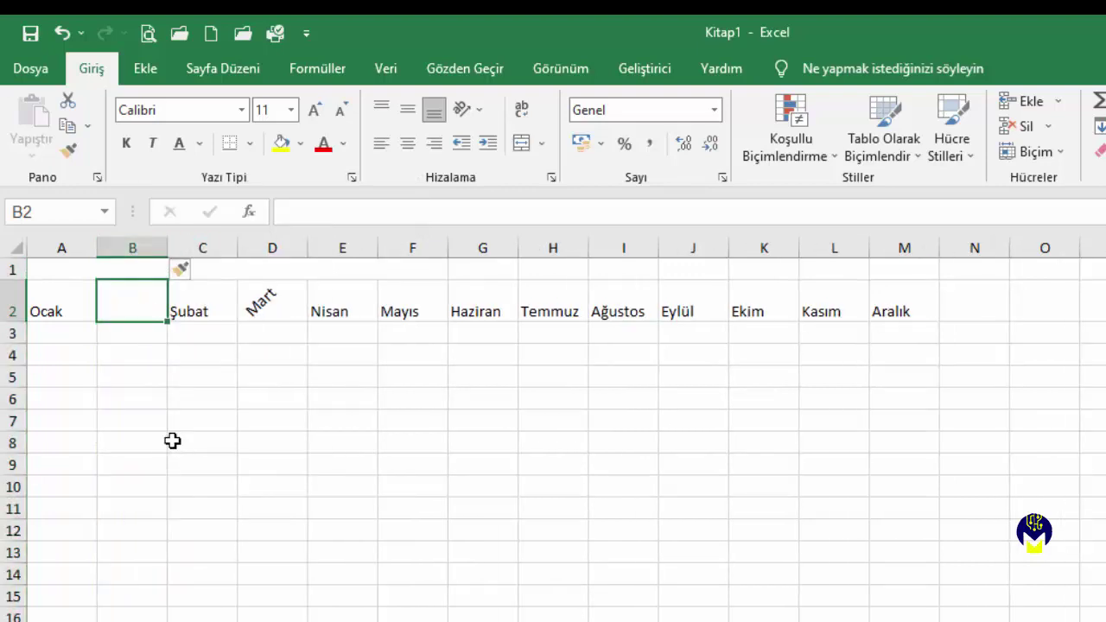
right_click(135, 304)
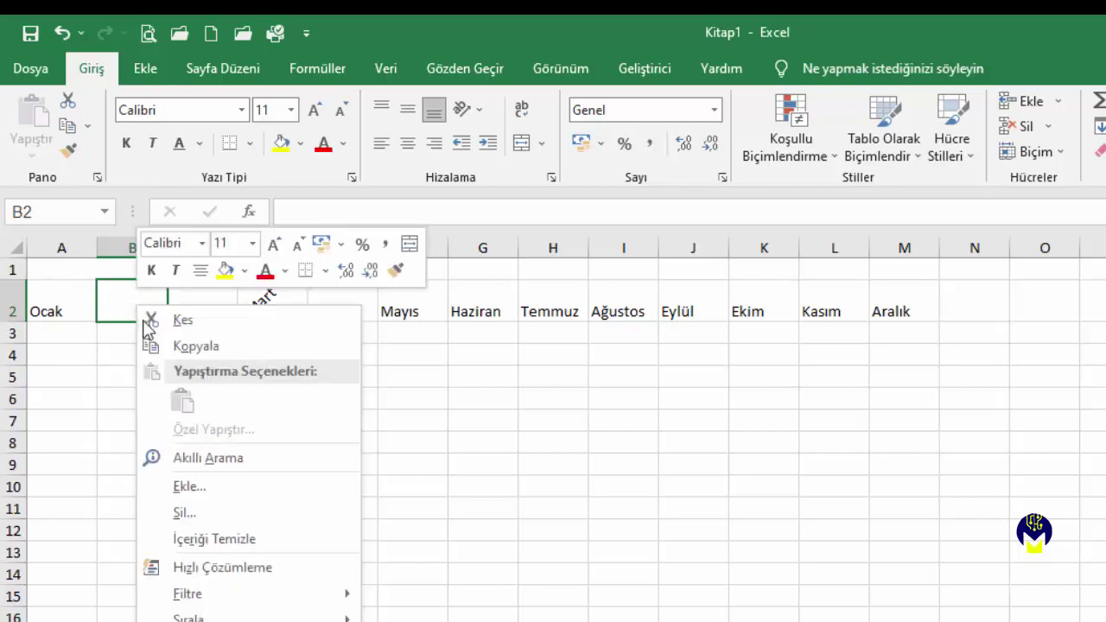
left_click(189, 487)
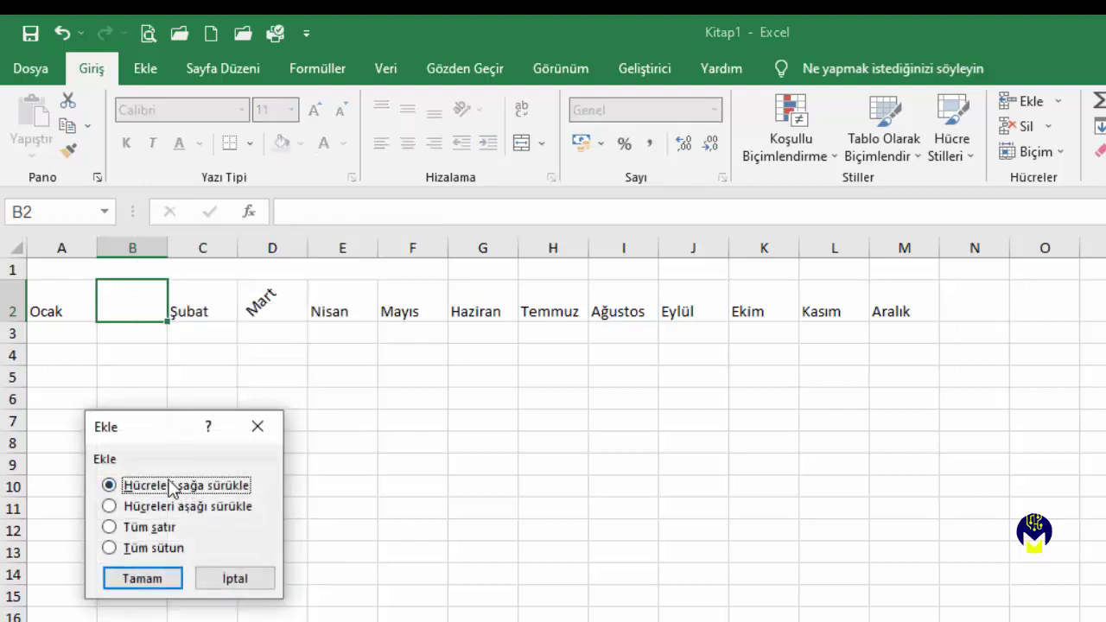
left_click(110, 548)
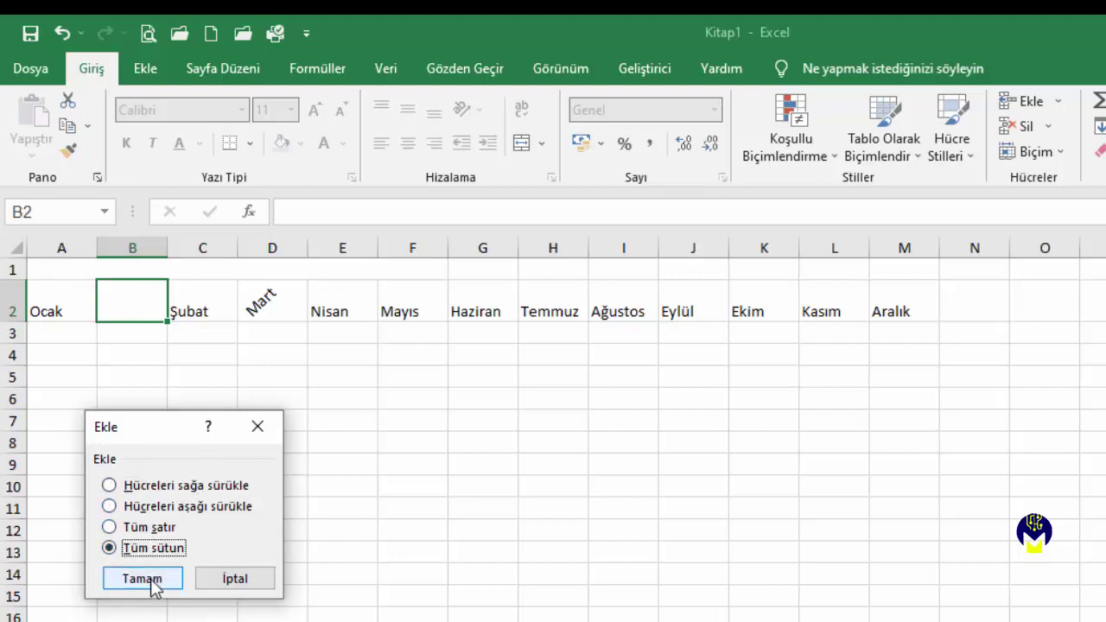
left_click(160, 578)
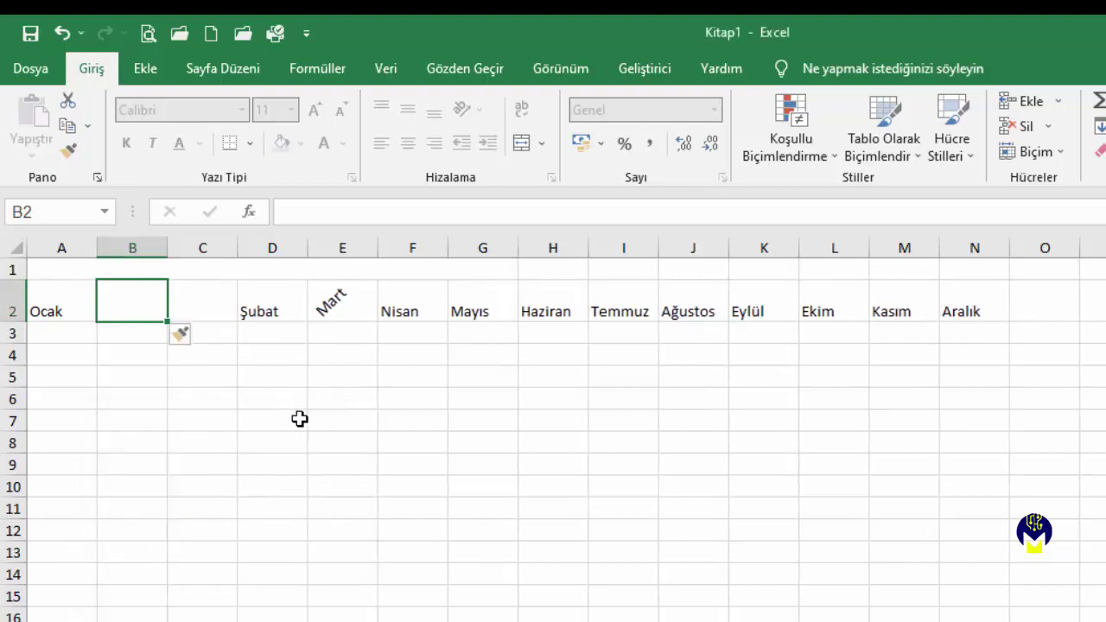
left_click(63, 34)
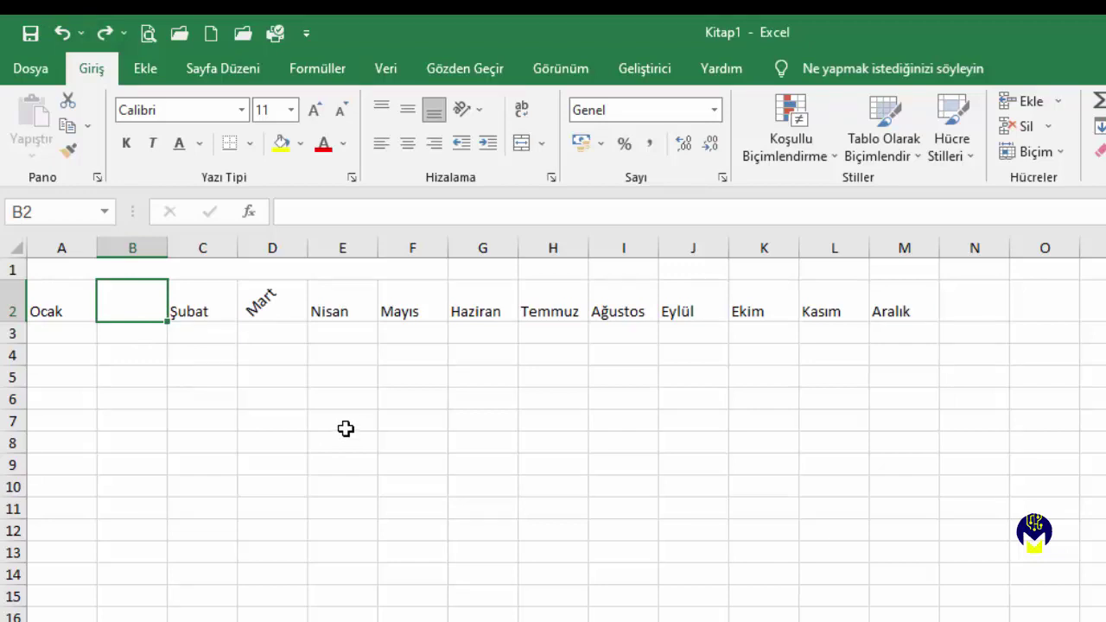
Hide column E containing Nisan
left_click(353, 248)
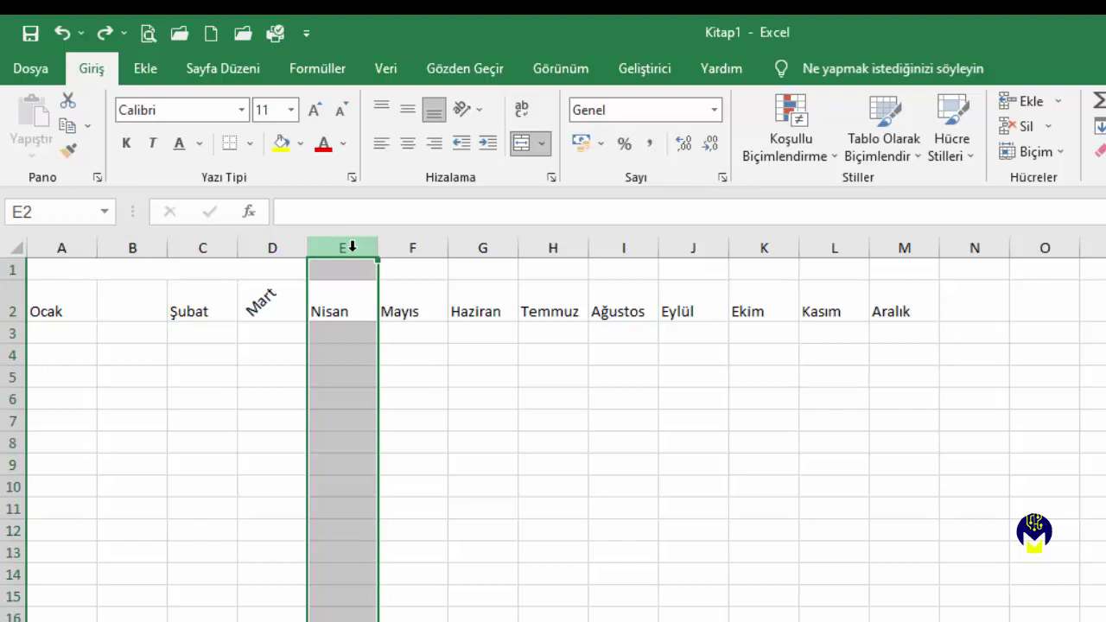
right_click(353, 247)
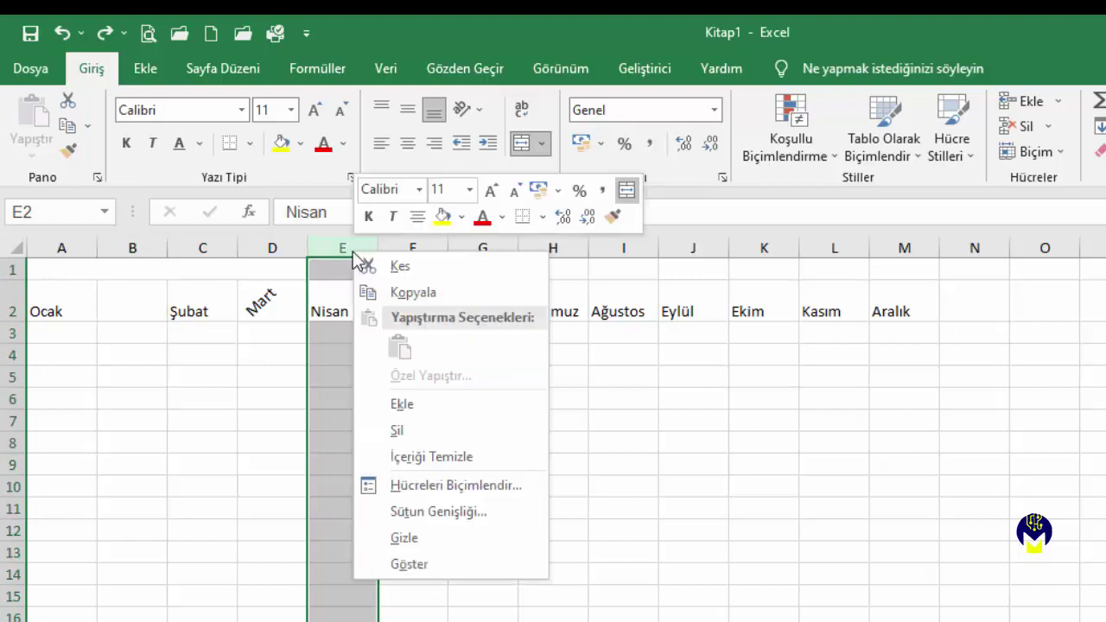
left_click(393, 537)
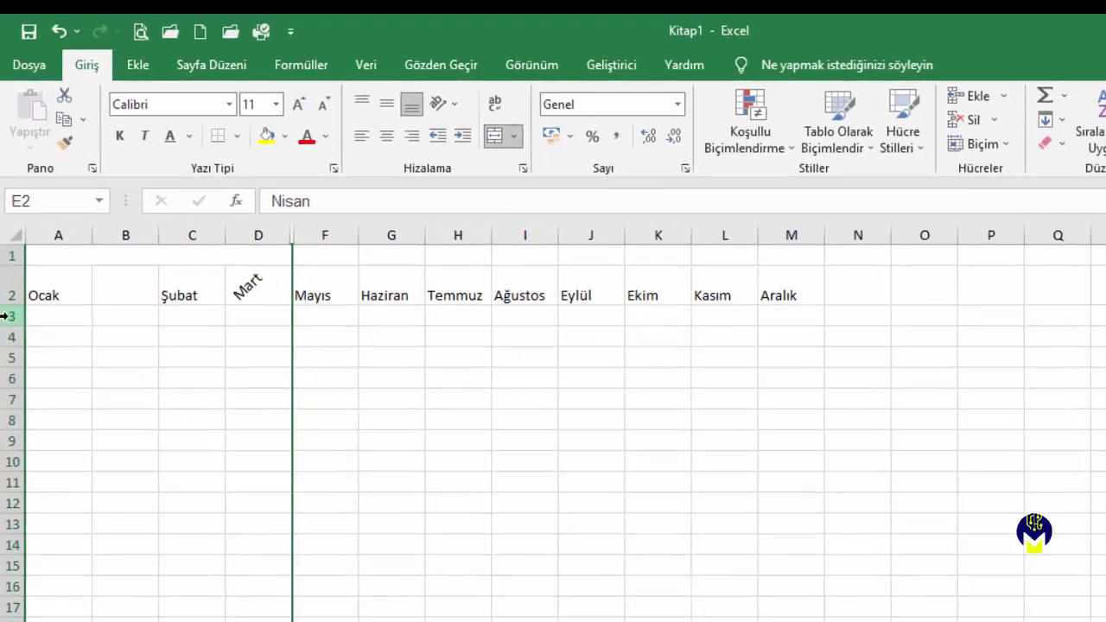
Hide the empty row 3 below the month row
left_click(7, 316)
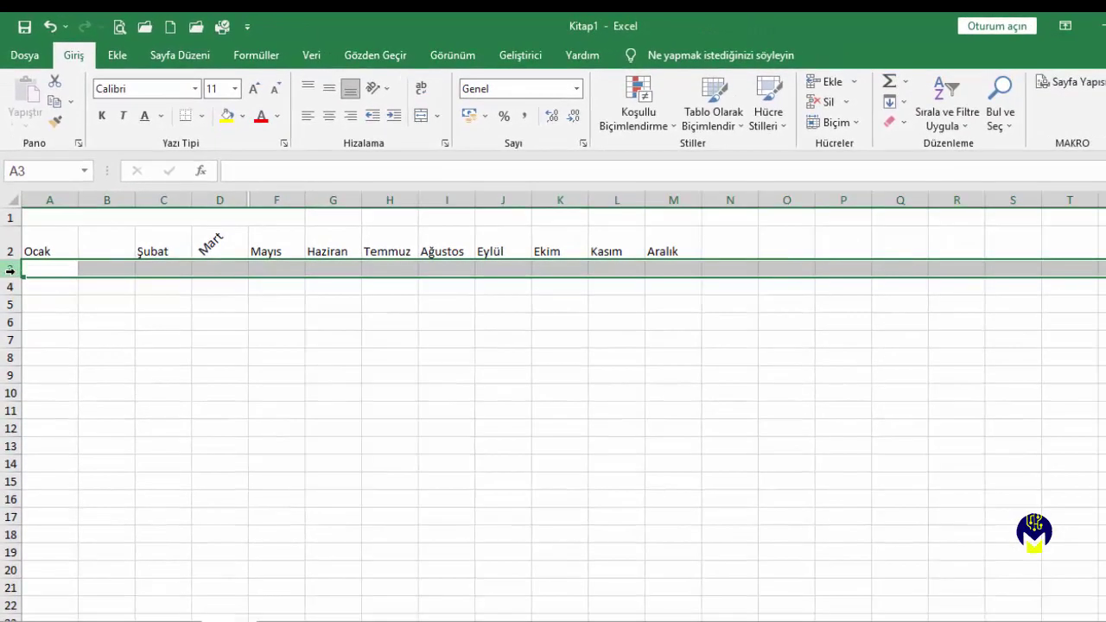
right_click(10, 269)
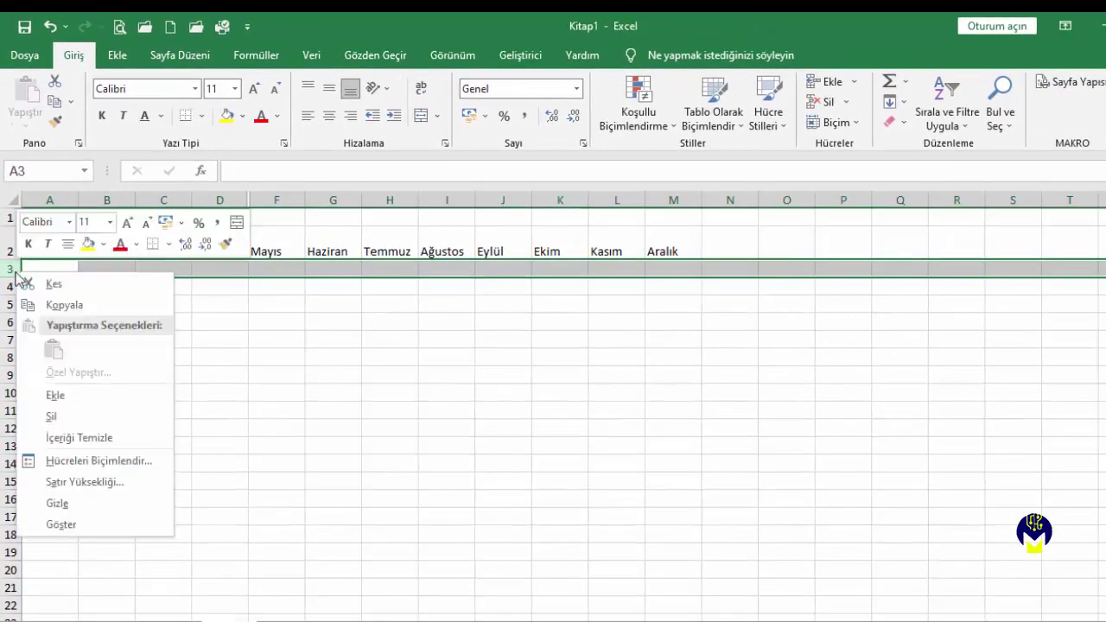
left_click(73, 507)
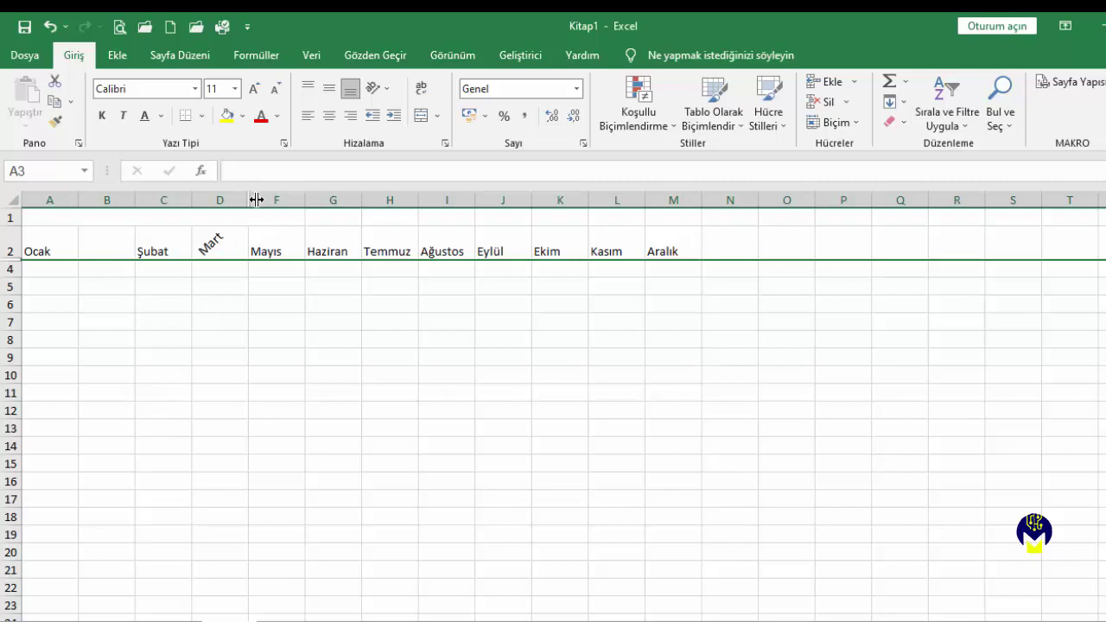
Try to reveal hidden column E by widening it at the boundary between columns D and F, and undo it
left_click_drag(253, 200, 286, 203)
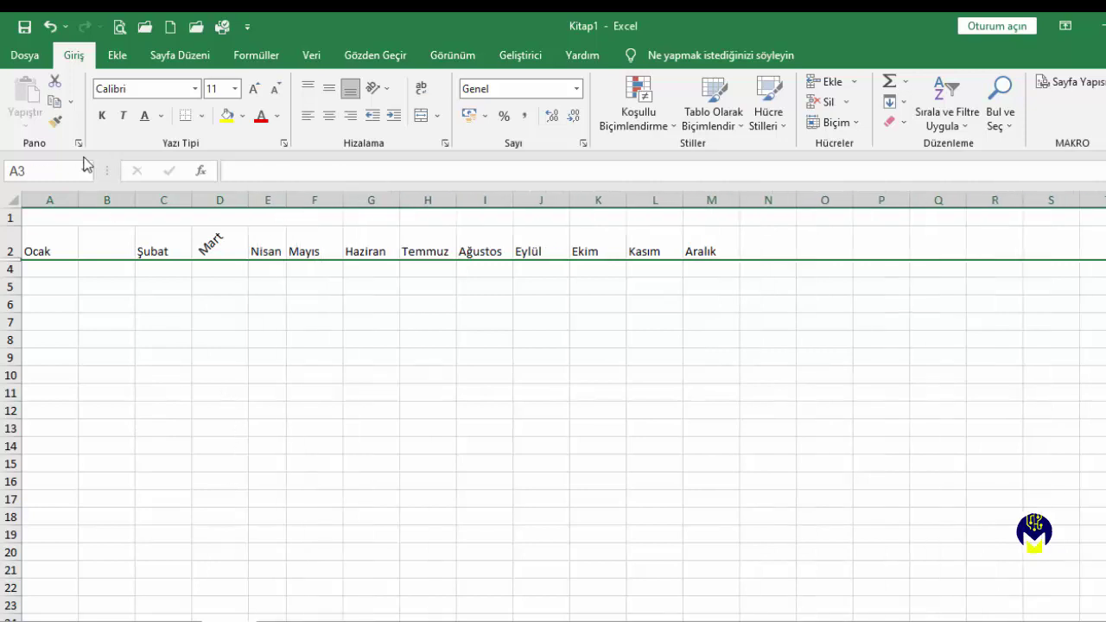
left_click(49, 27)
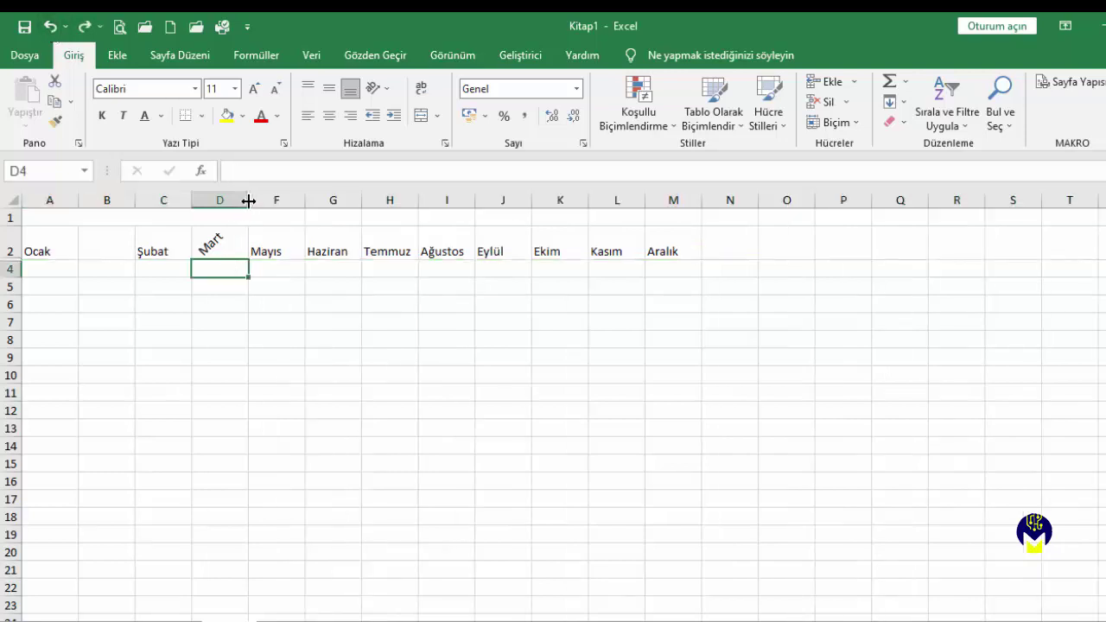
left_click(248, 201)
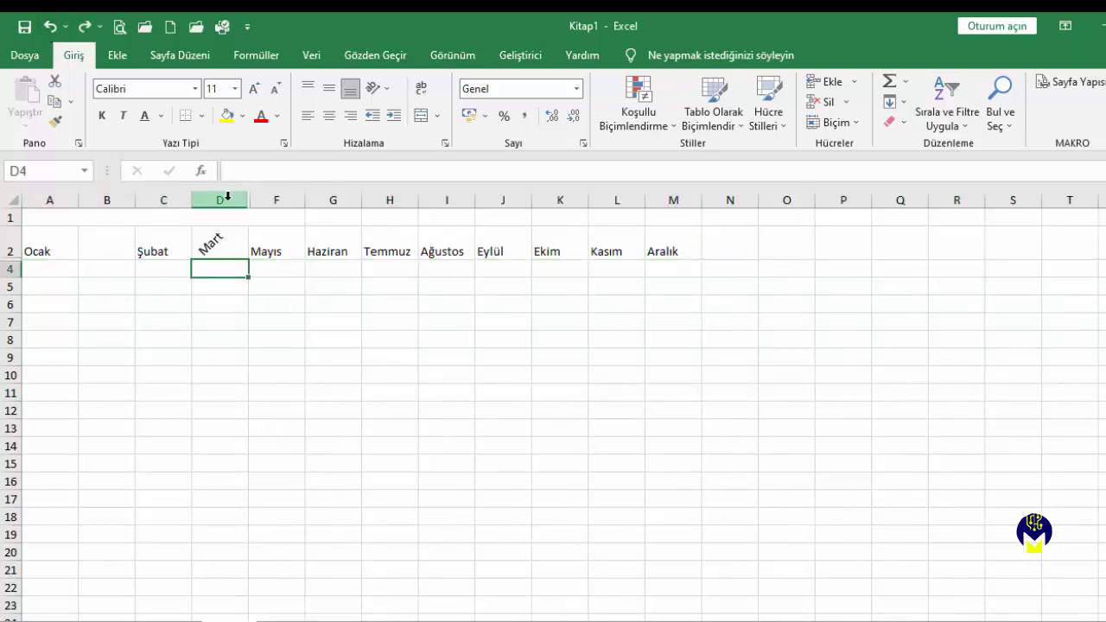
Unhide column E using the Göster option on the neighbouring columns D and F
left_click_drag(228, 197, 275, 200)
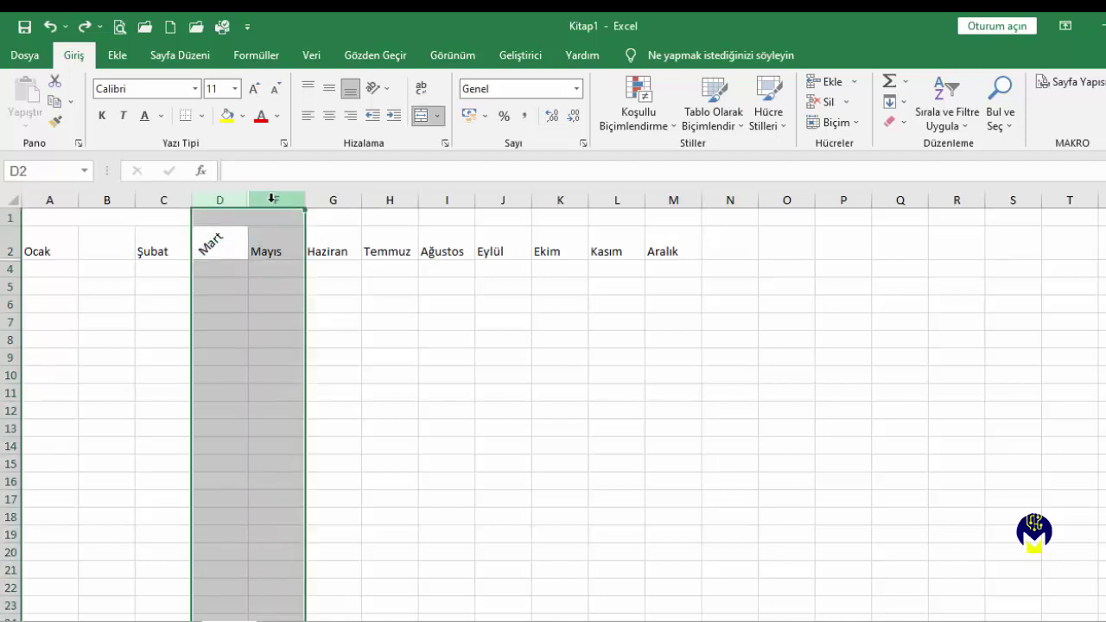
right_click(273, 200)
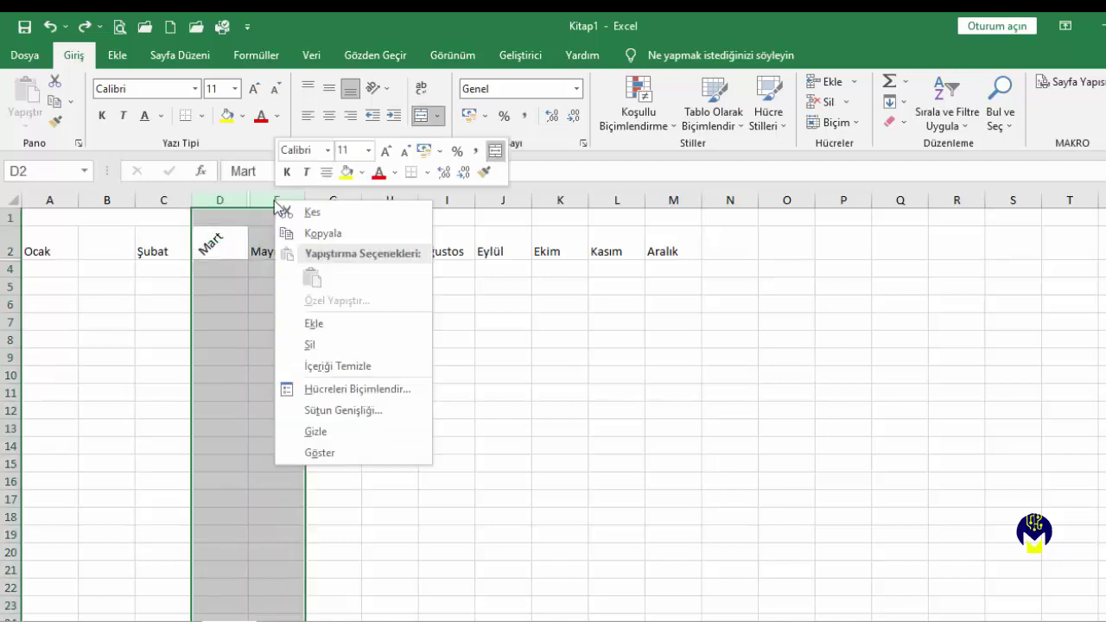
left_click(324, 453)
left_click(273, 303)
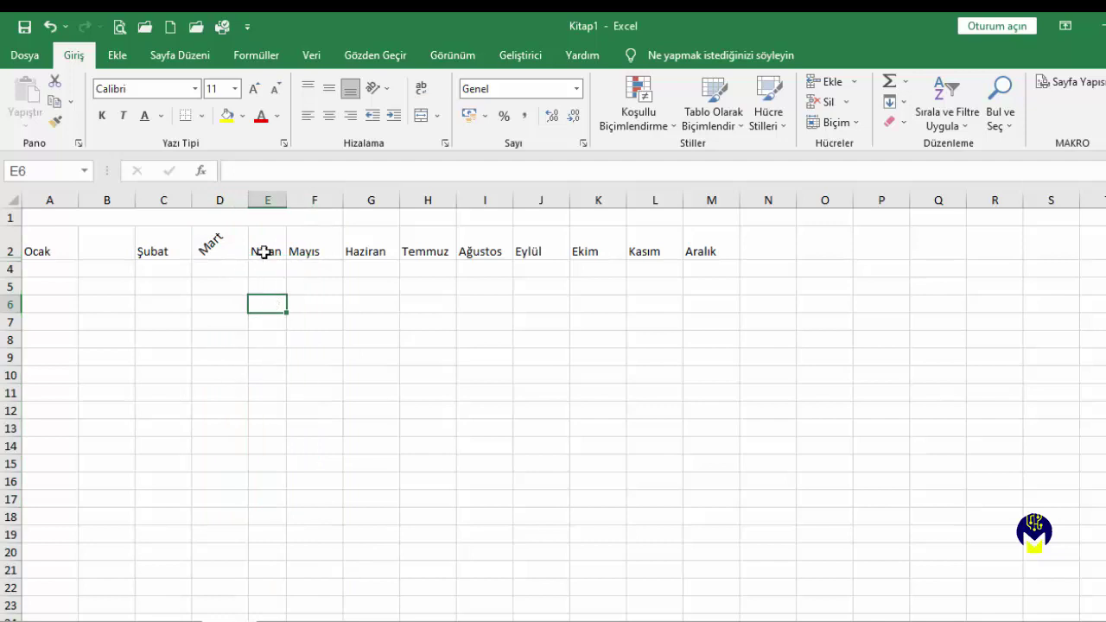
Set the width of column F containing Mayıs to 20
left_click(318, 200)
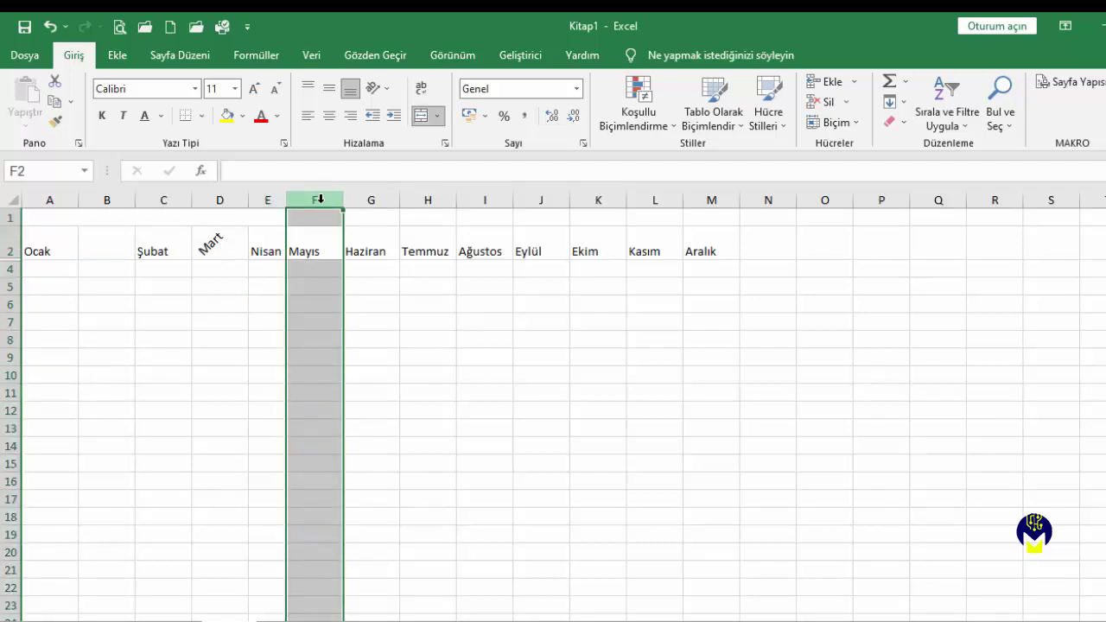
right_click(320, 200)
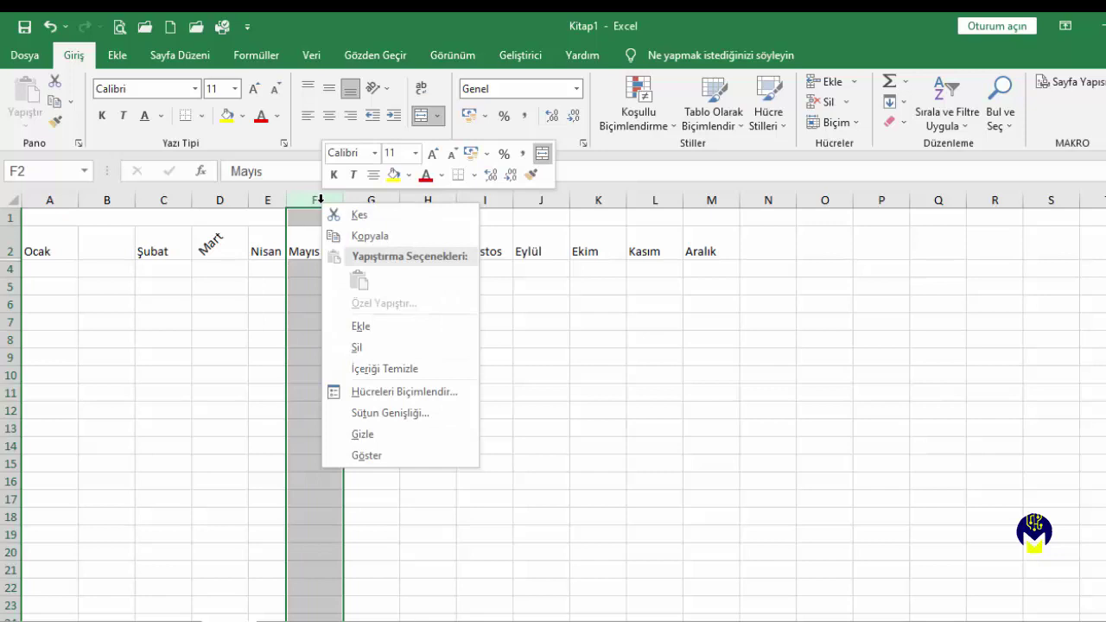
left_click(388, 414)
type("2")
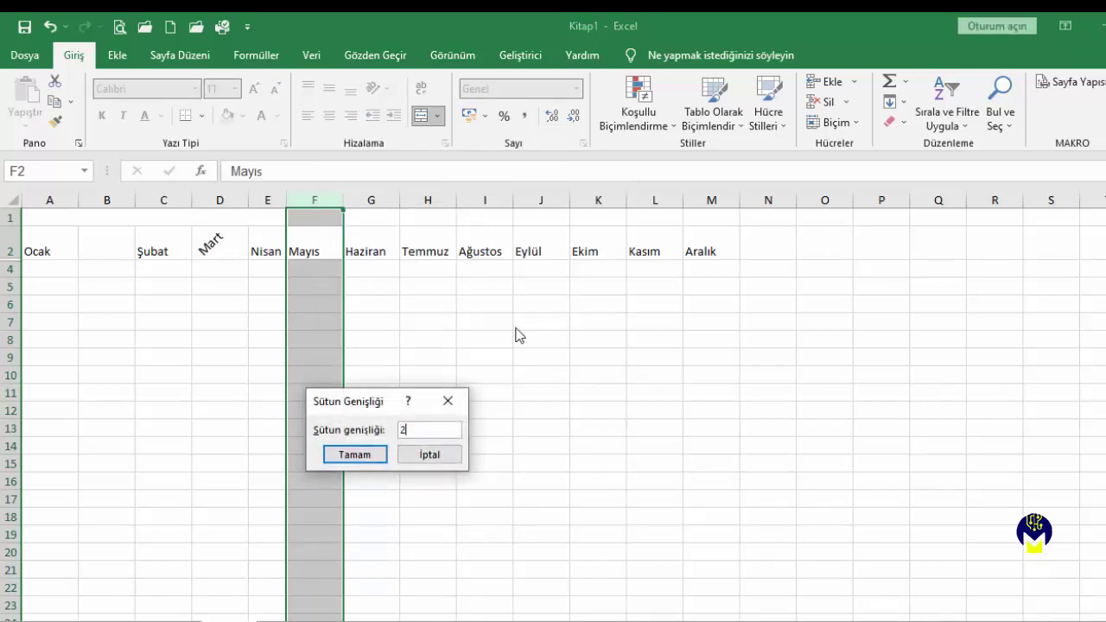
type("0")
key("Return")
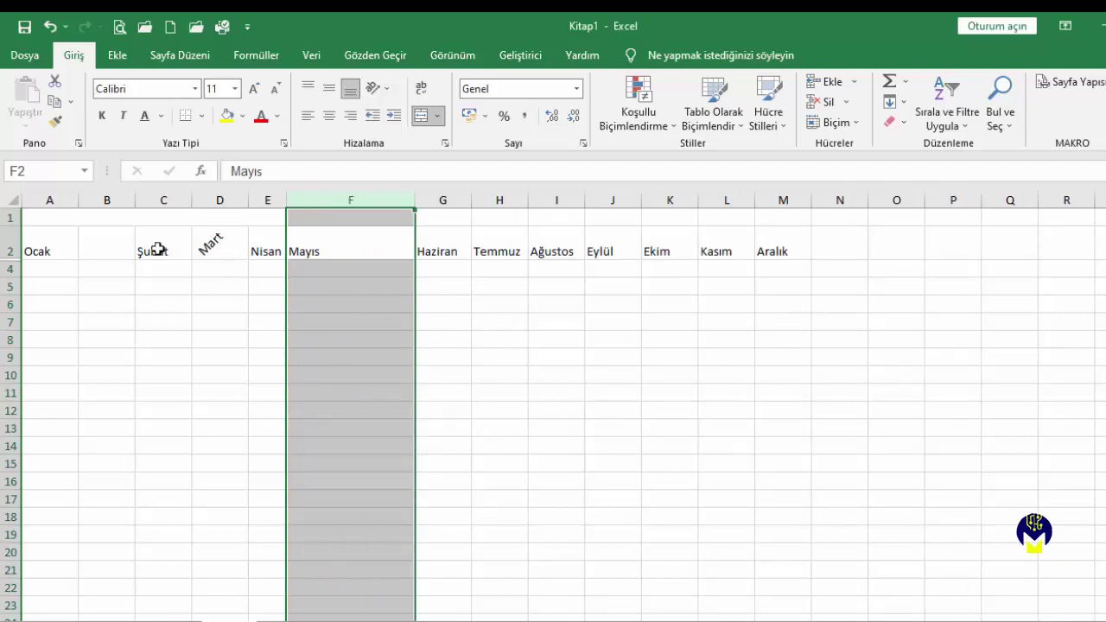
Set the height of the month row, row 2, to 36
left_click(11, 246)
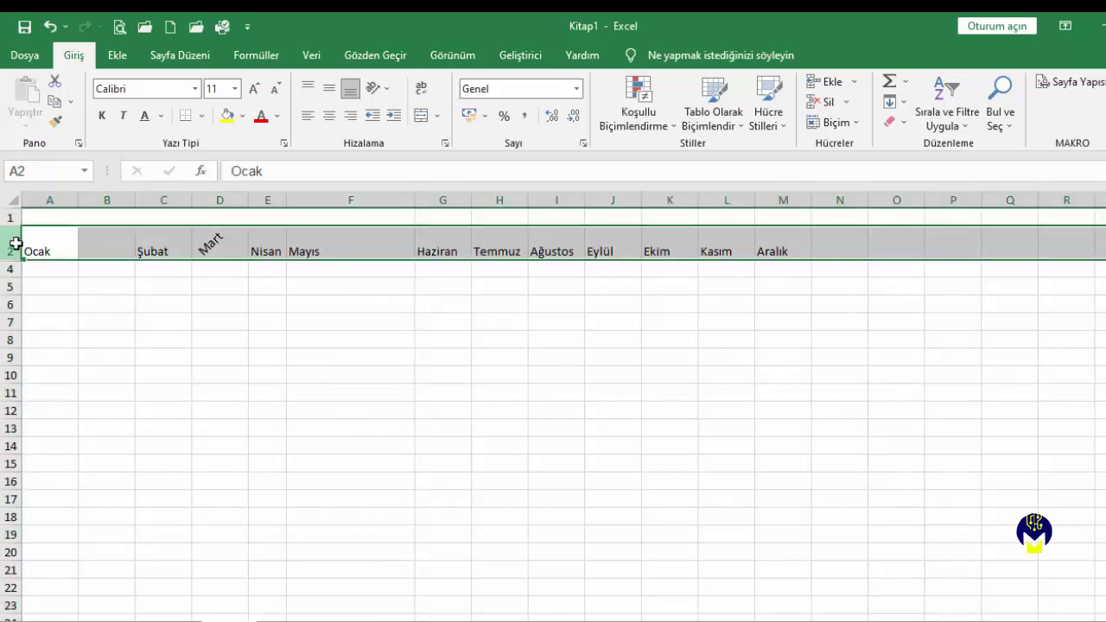
right_click(11, 243)
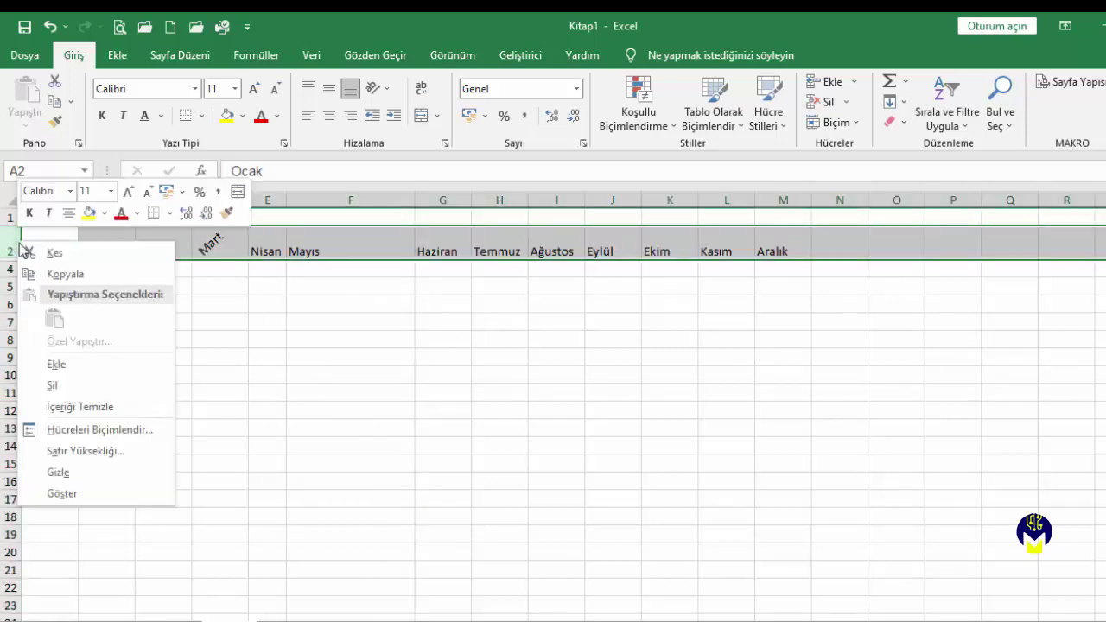
left_click(67, 449)
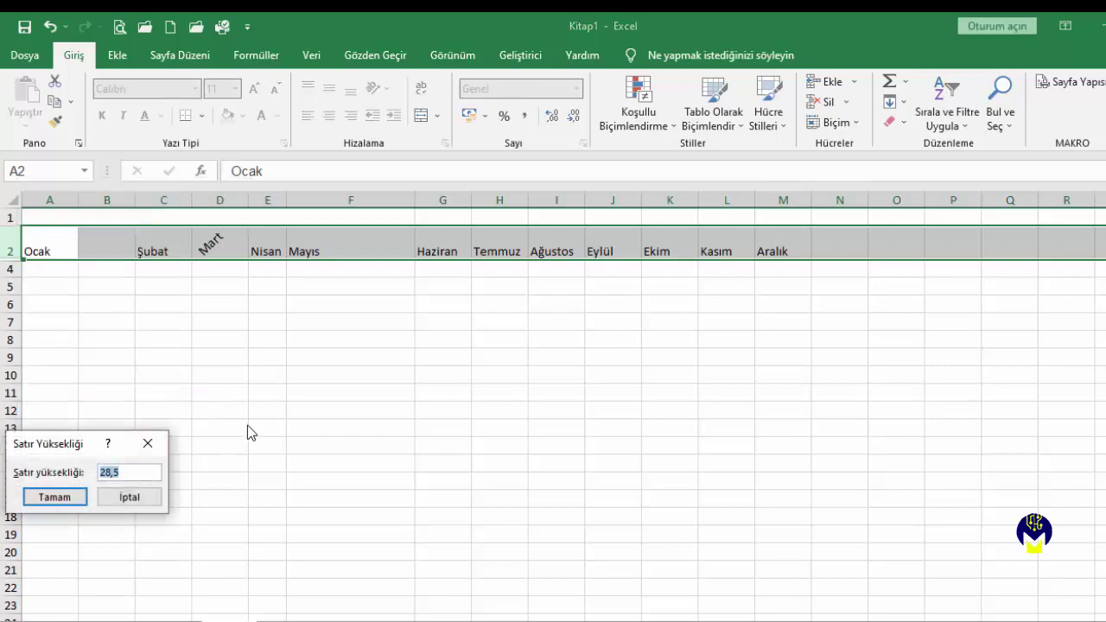
type("36")
key("Return")
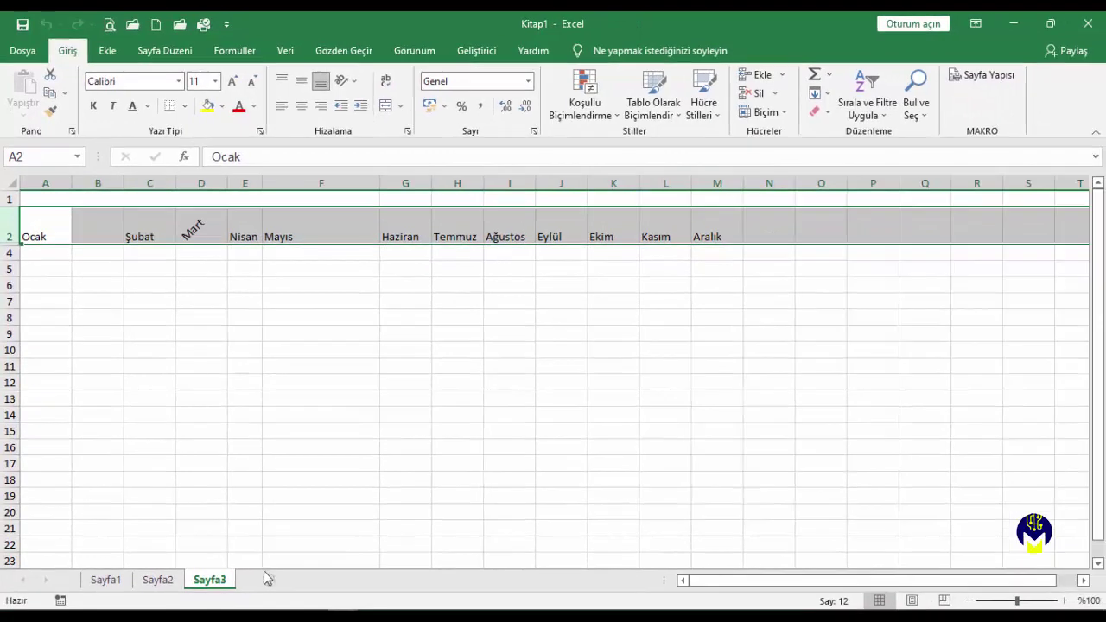
Add a new worksheet and enter 5 in cell B2
left_click(272, 585)
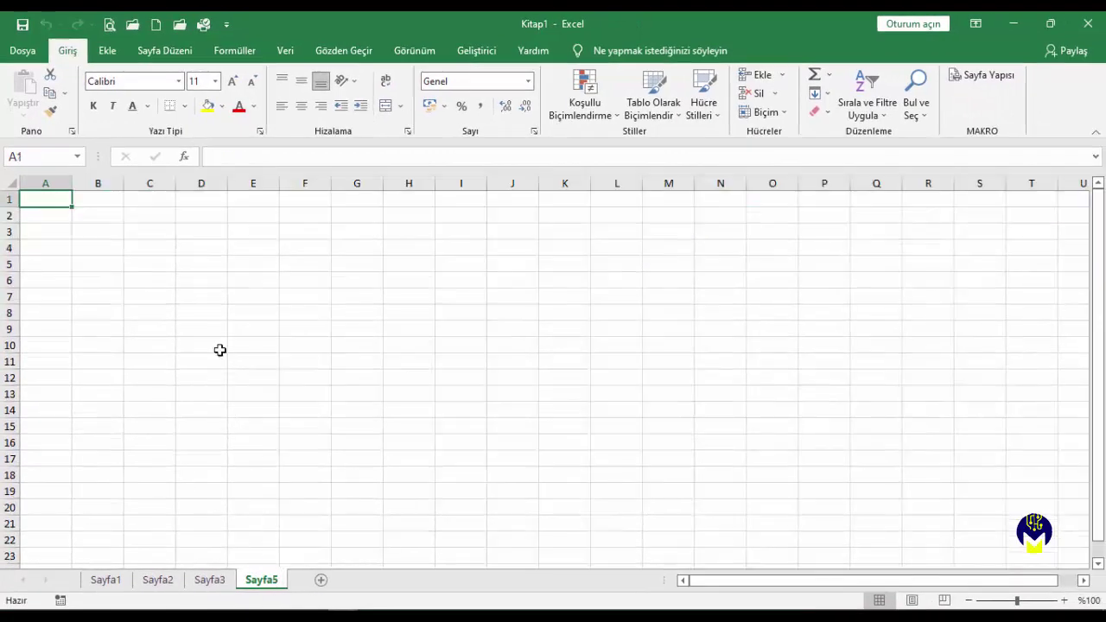
left_click(94, 215)
type("5")
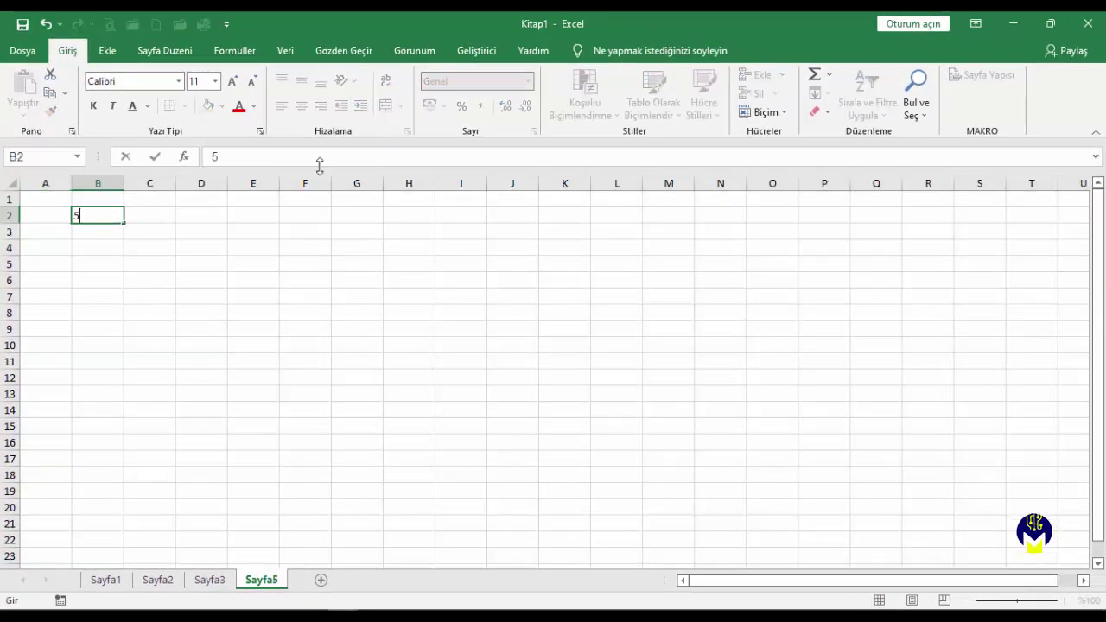
key("Return")
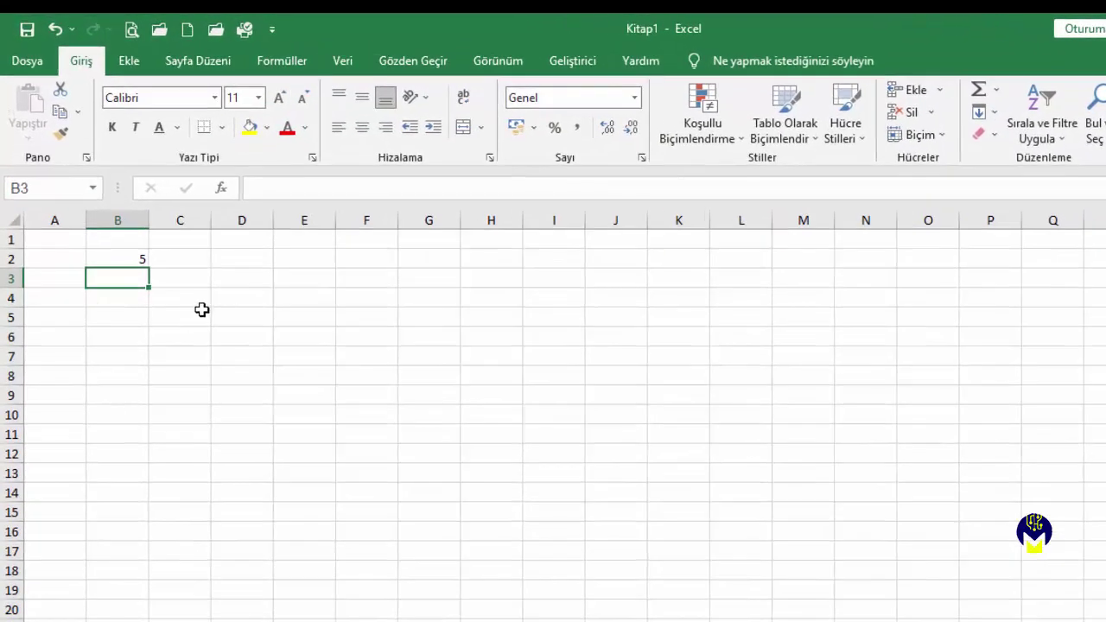
Enter 10 in cell B3 and extend the number series from B2:B3 down to cell B11
type("10")
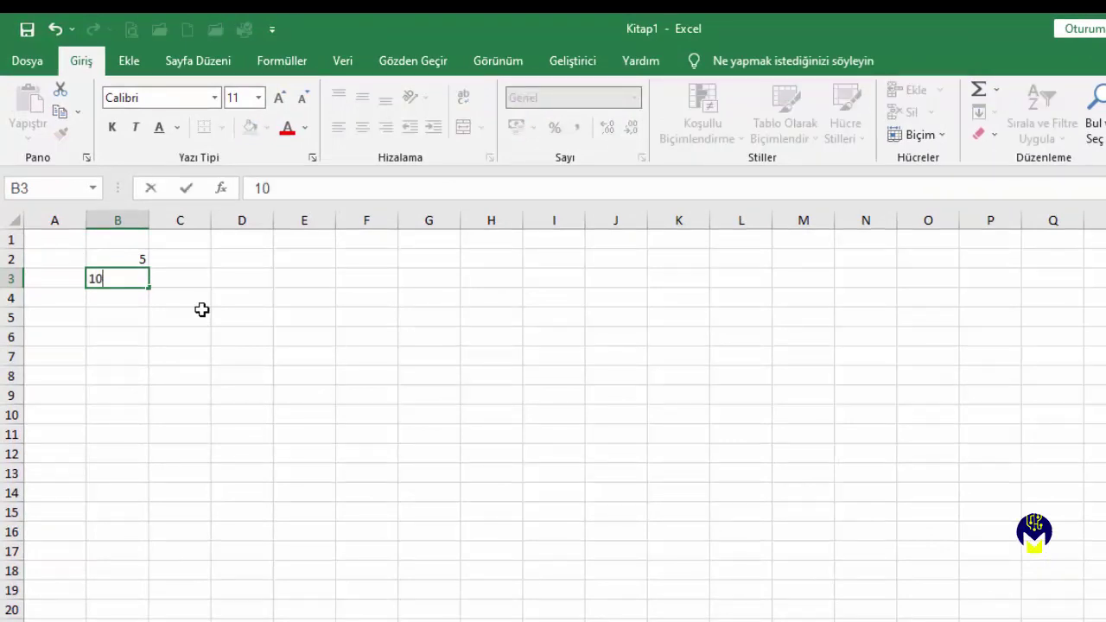
key("Return")
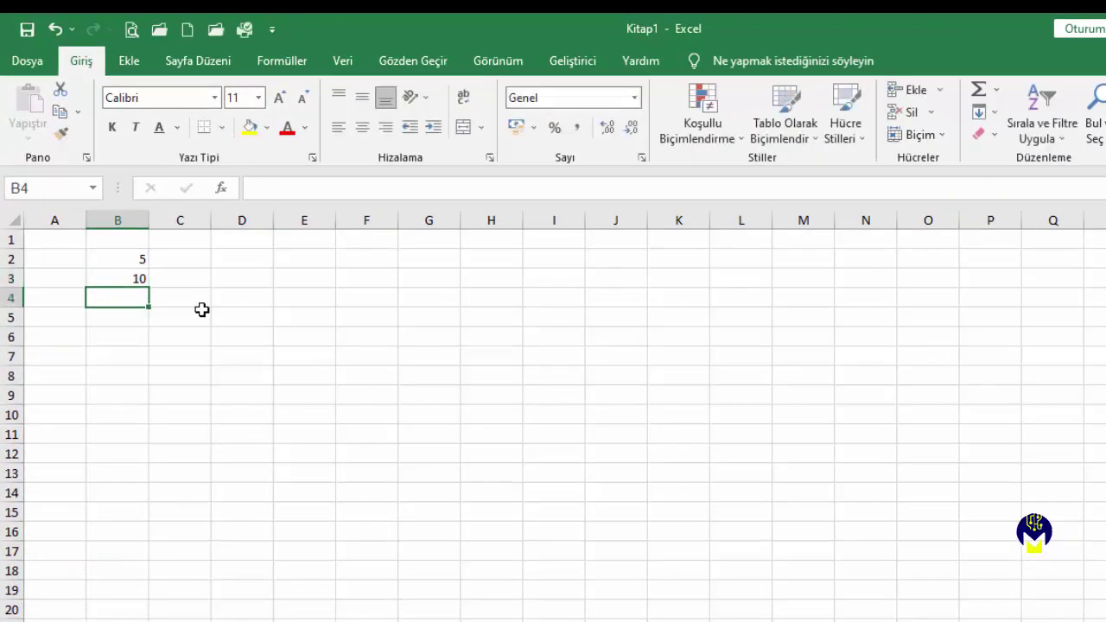
left_click(126, 258)
left_click_drag(126, 257, 164, 432)
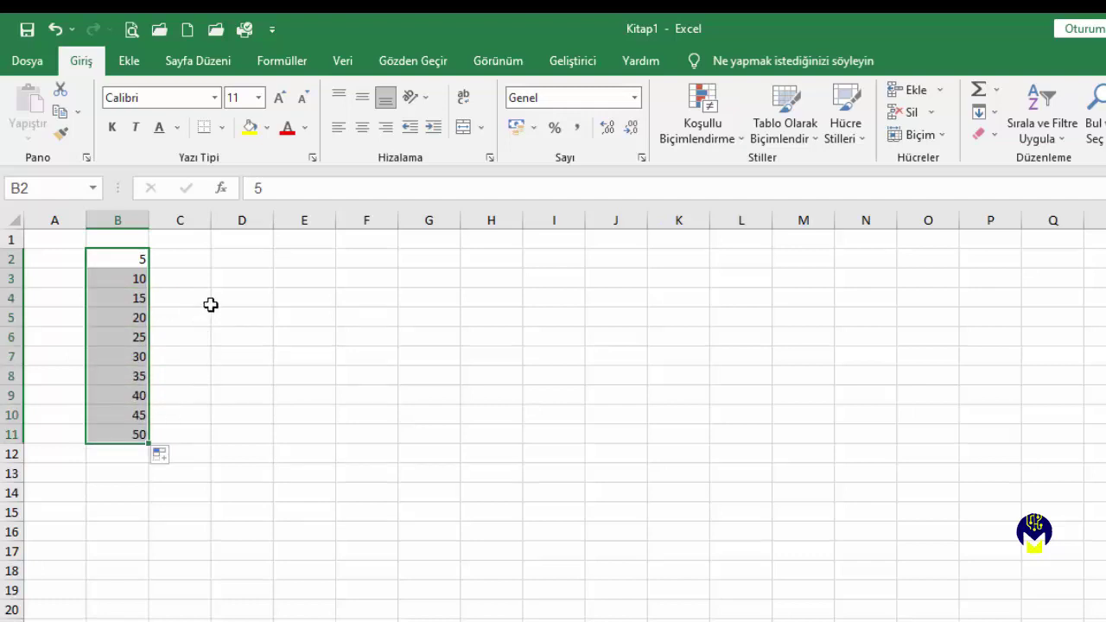
Calculate the total of B2:B11 in cell E2 with the TOPLA function
left_click(298, 259)
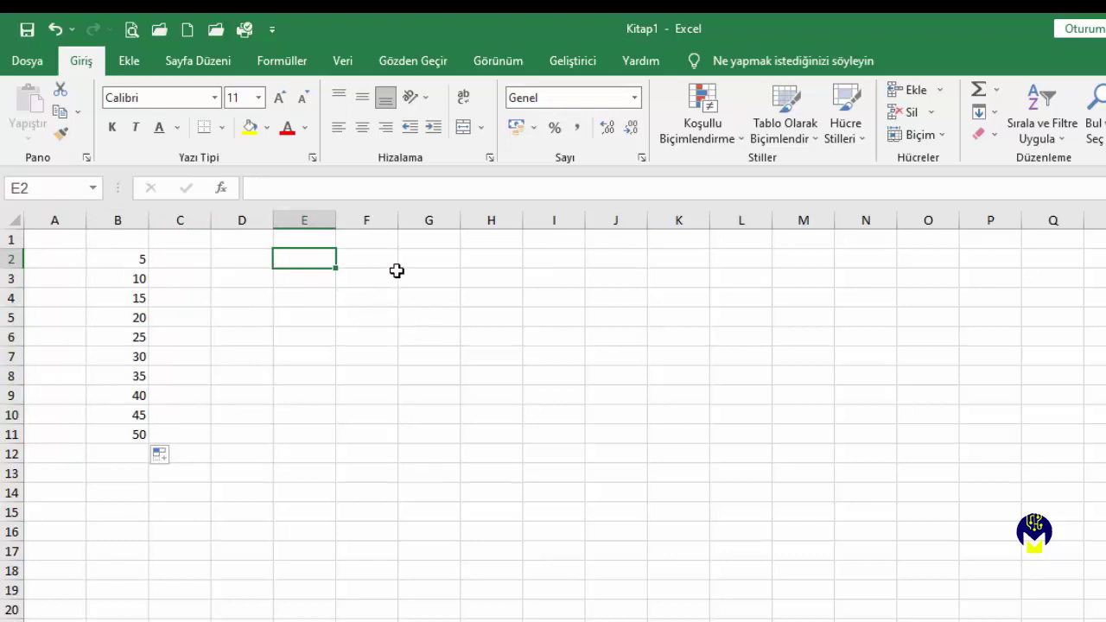
left_click(979, 90)
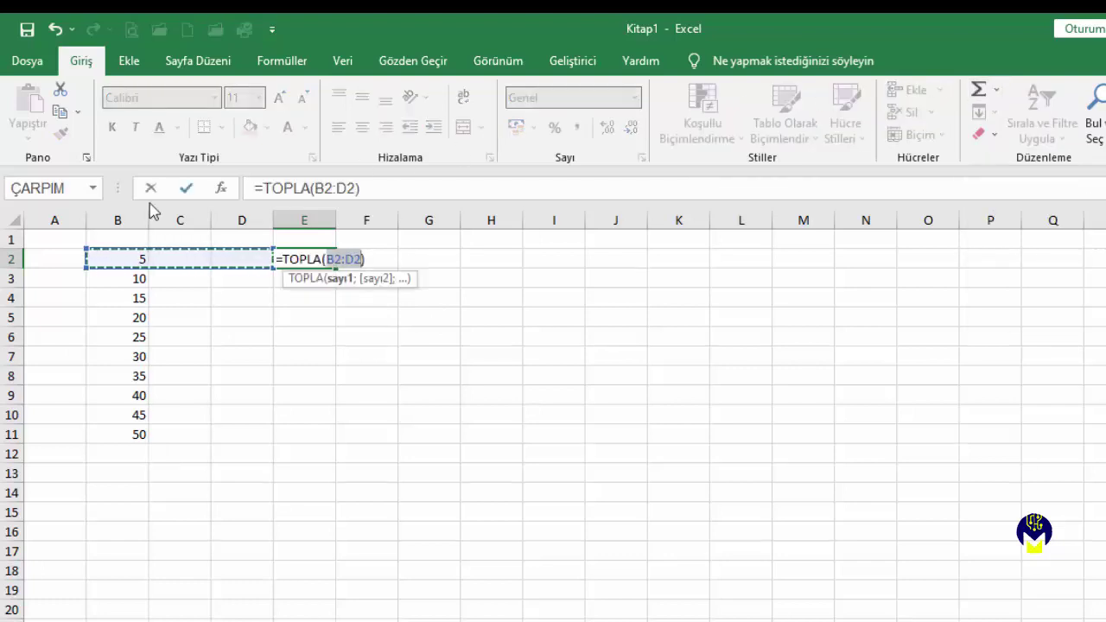
left_click(217, 354)
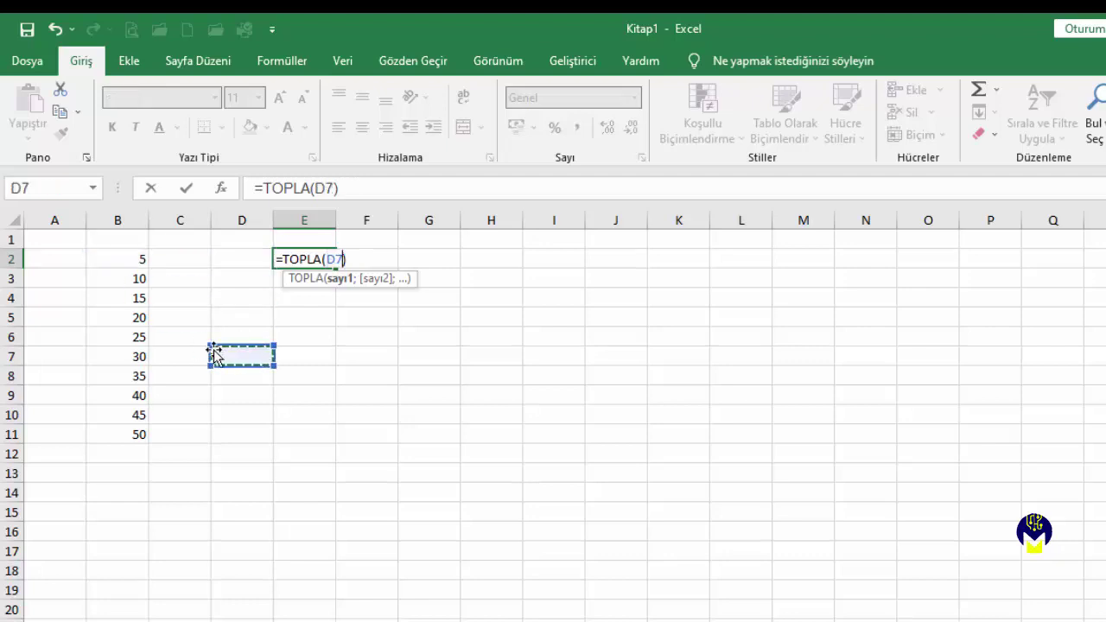
left_click_drag(131, 259, 129, 431)
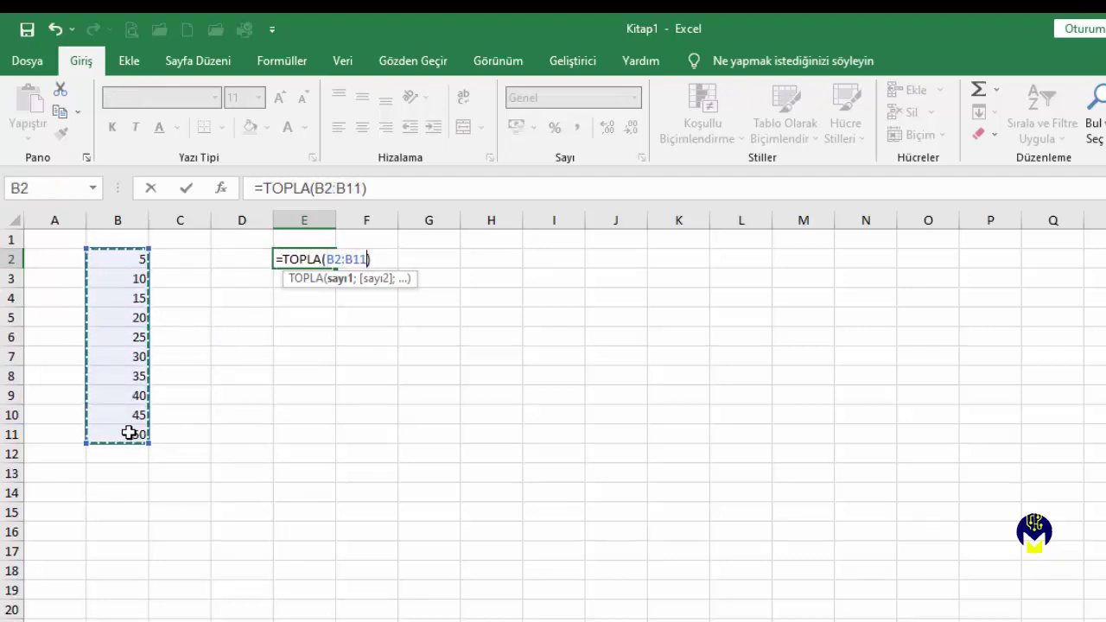
left_click(186, 187)
Calculate the average of B2:B11 in cell E3 with the ORTALAMA function
left_click(309, 275)
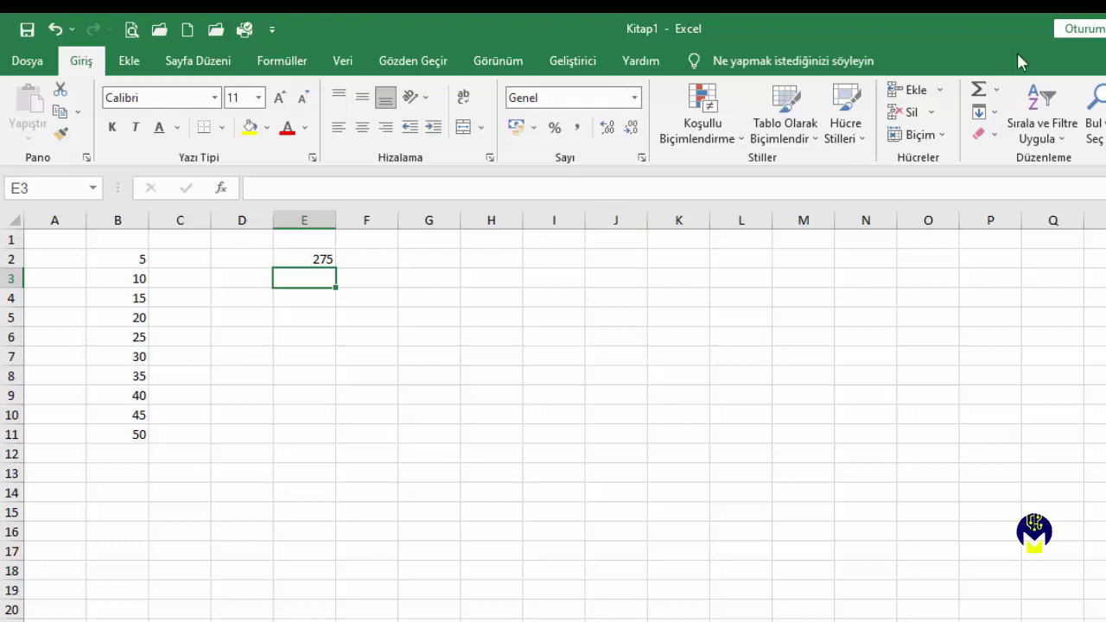
left_click(998, 92)
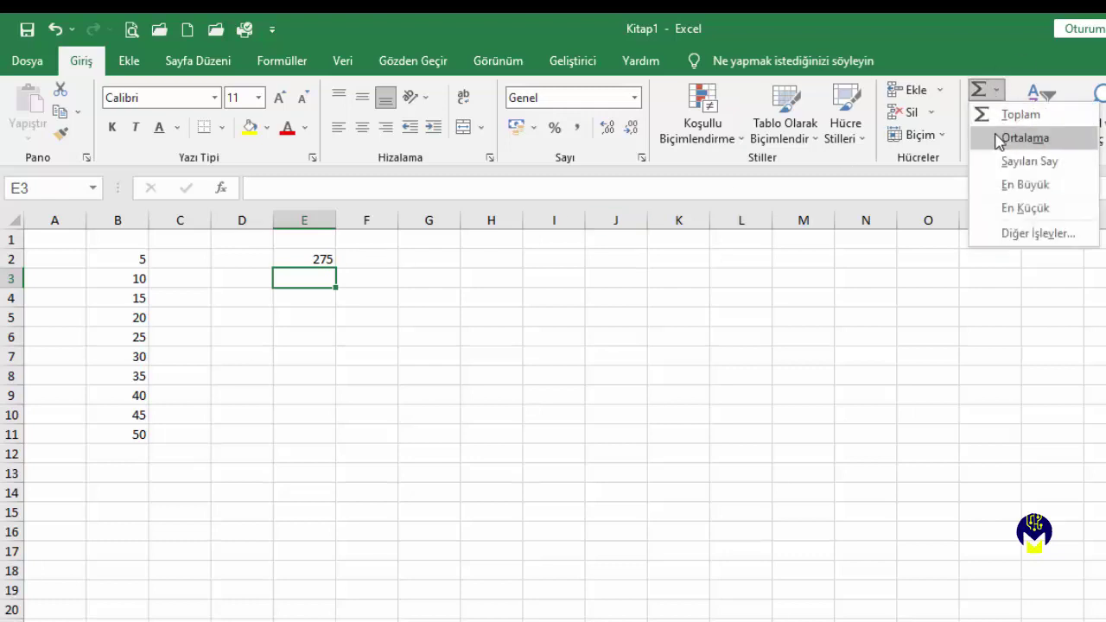
left_click(1024, 139)
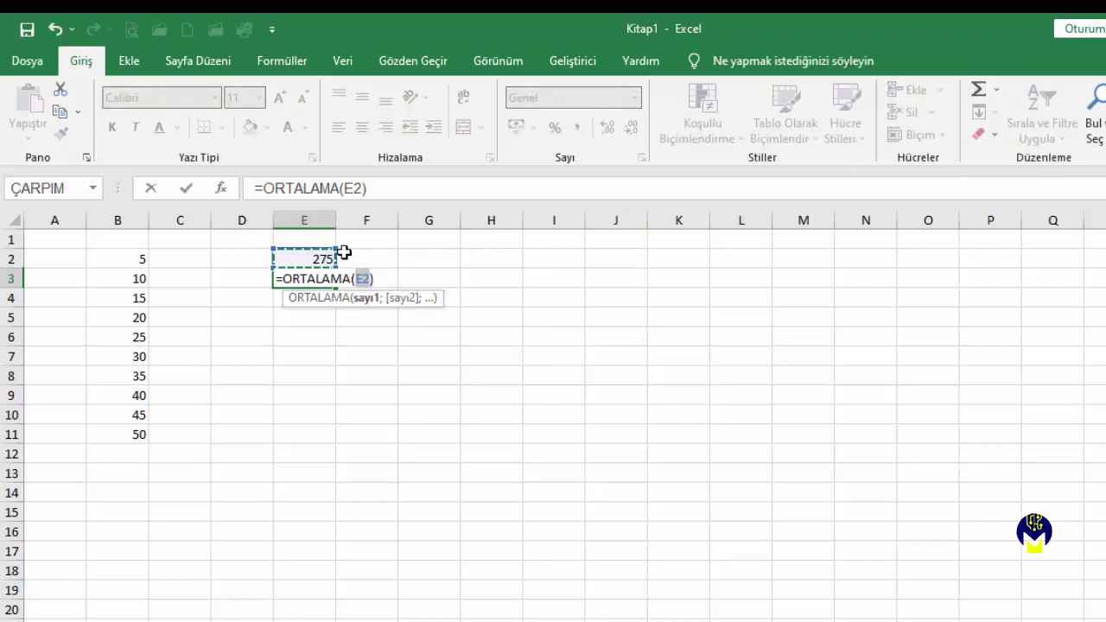
left_click(145, 263)
left_click_drag(140, 283, 143, 432)
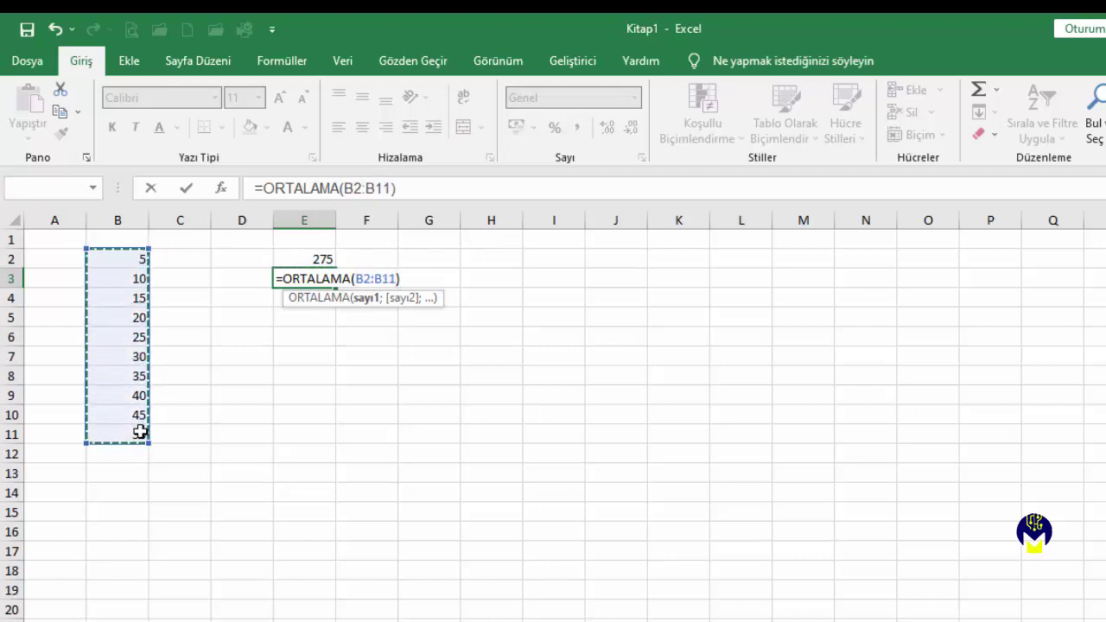
key("Return")
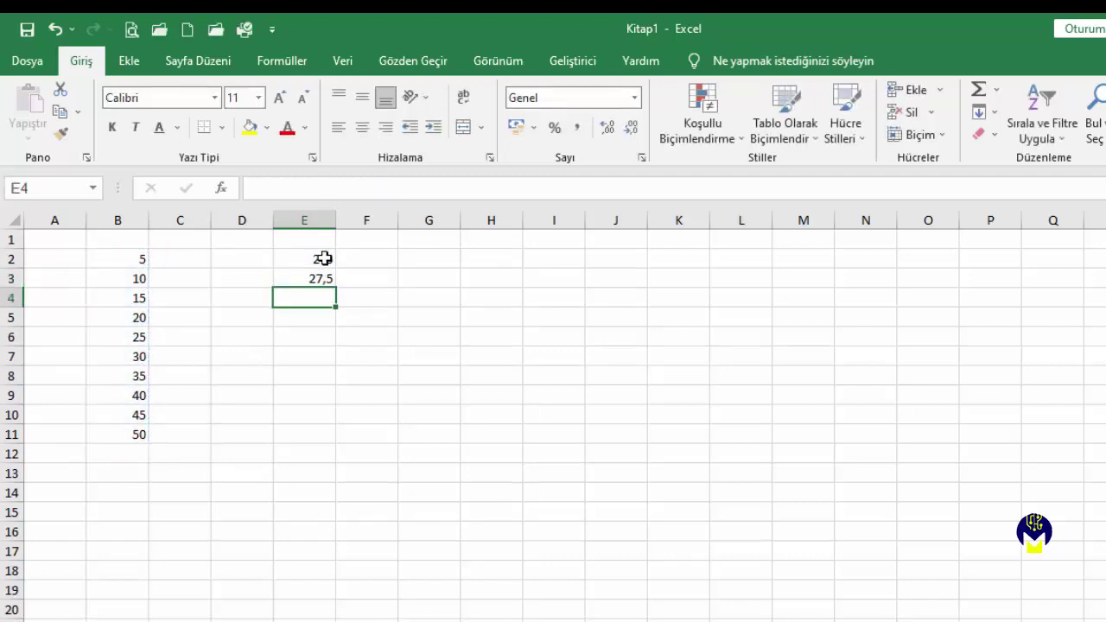
Add a comment reading "Toplam değeri" to the total in cell E2 and display it
left_click(322, 259)
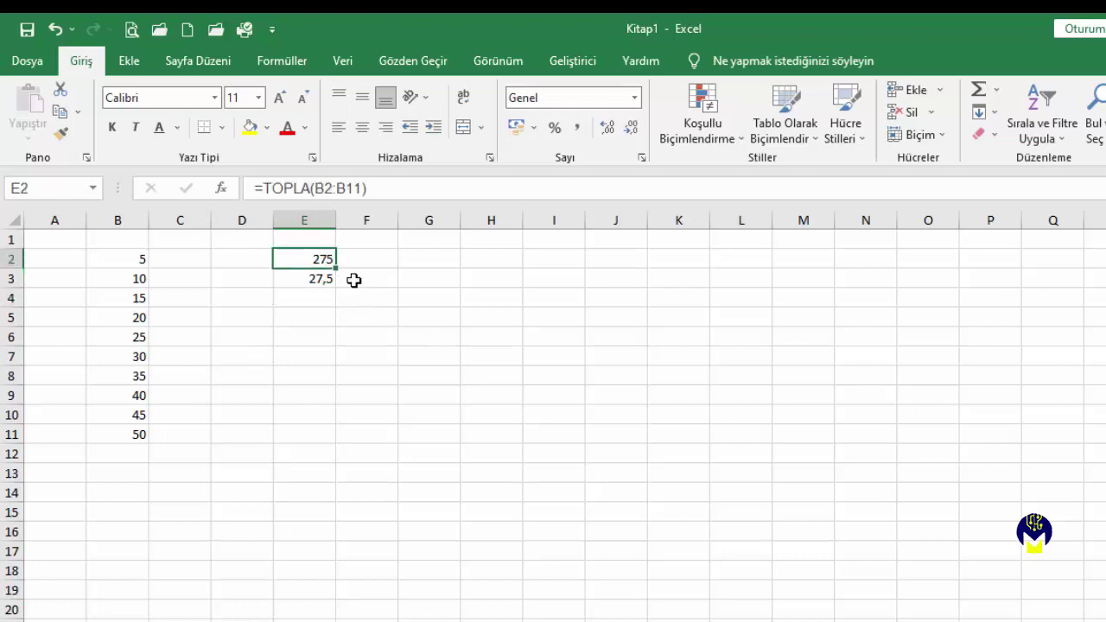
right_click(312, 258)
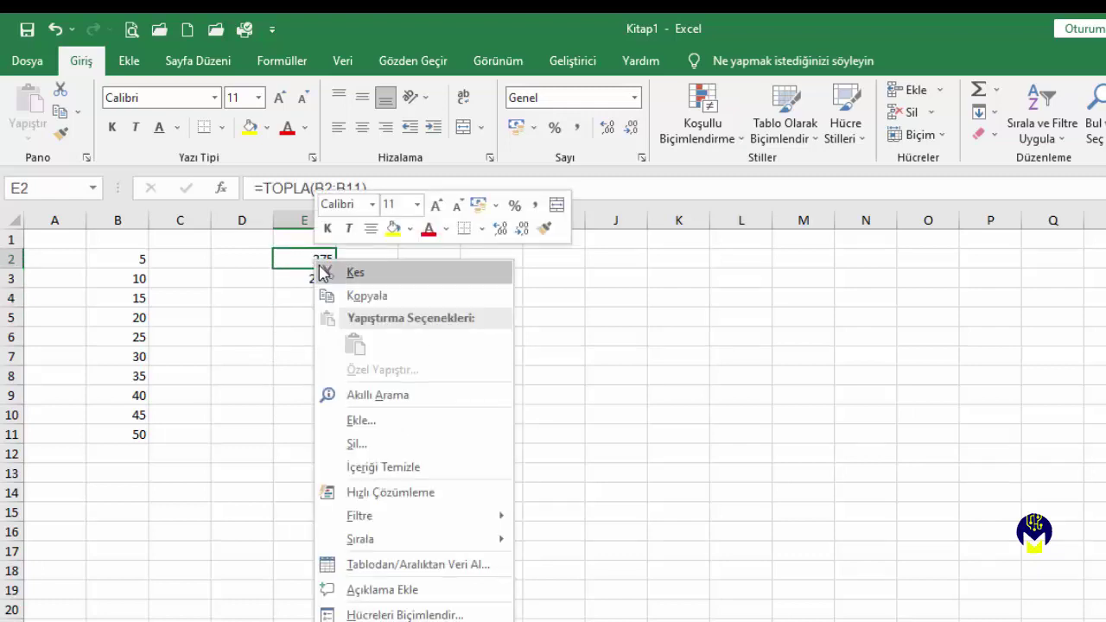
left_click(372, 589)
type("Toplam değeri")
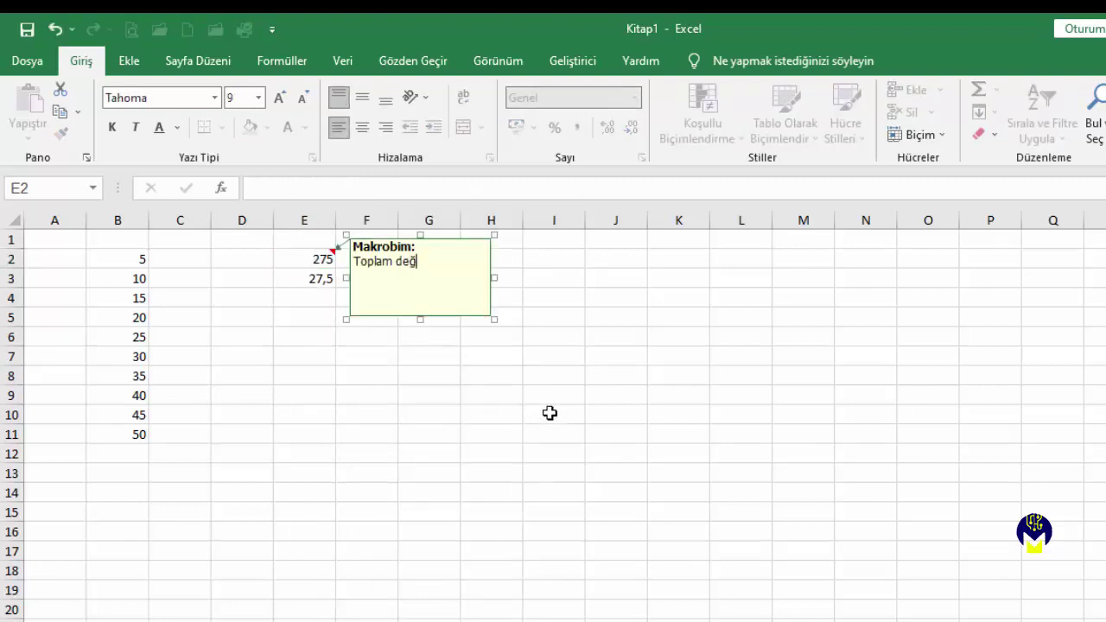
left_click(390, 393)
mouse_move(322, 259)
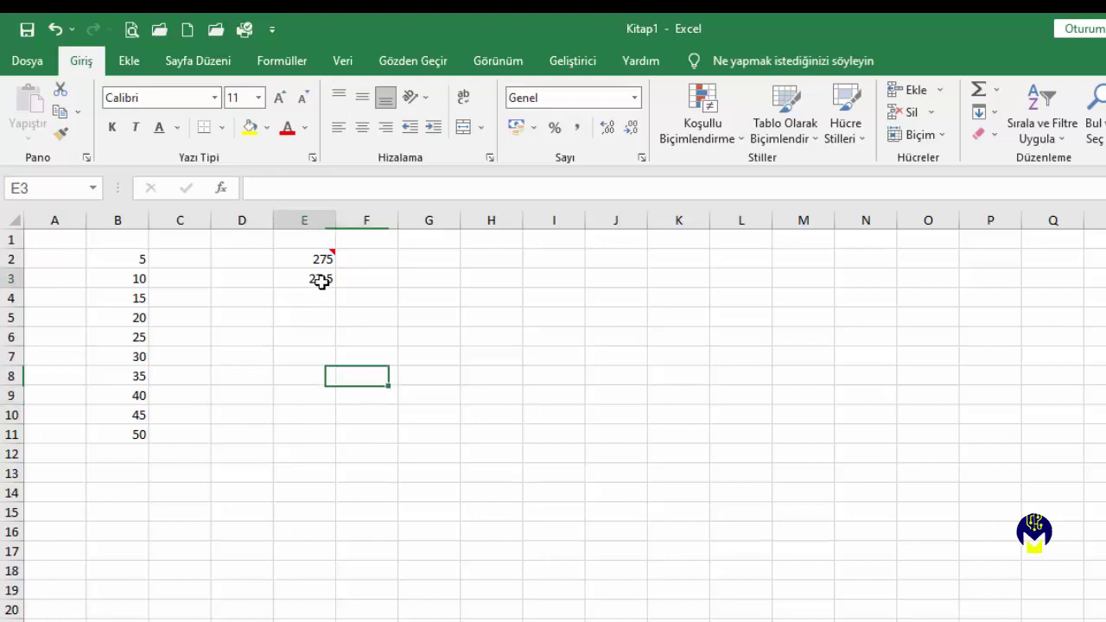
Add a comment reading "Ortlama değeri" to the average in cell E3 and display it
left_click(317, 278)
right_click(317, 278)
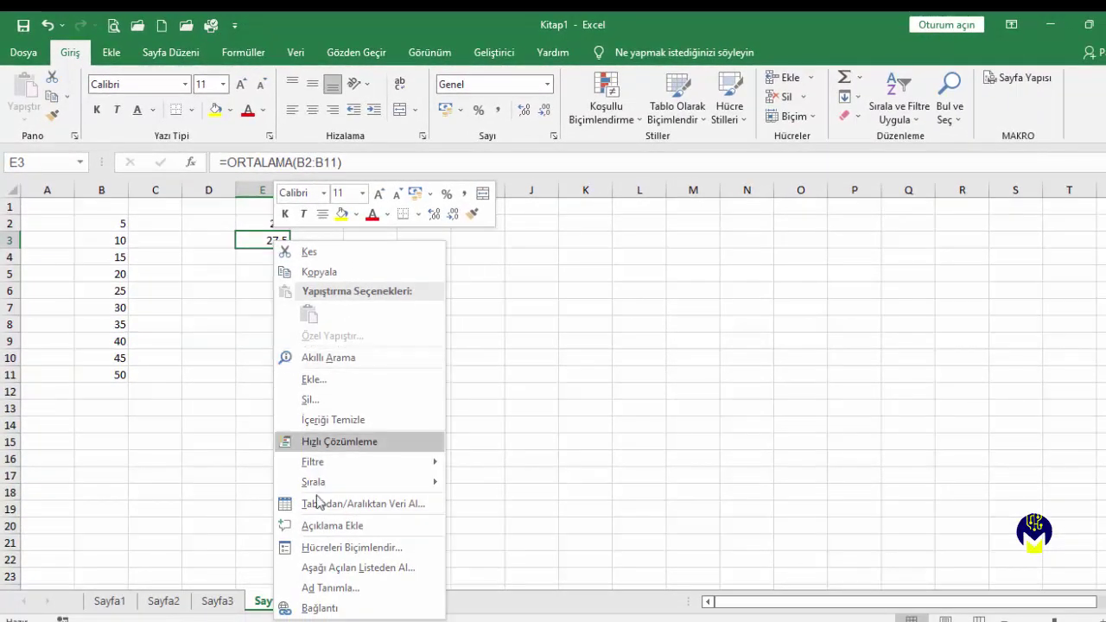
left_click(327, 527)
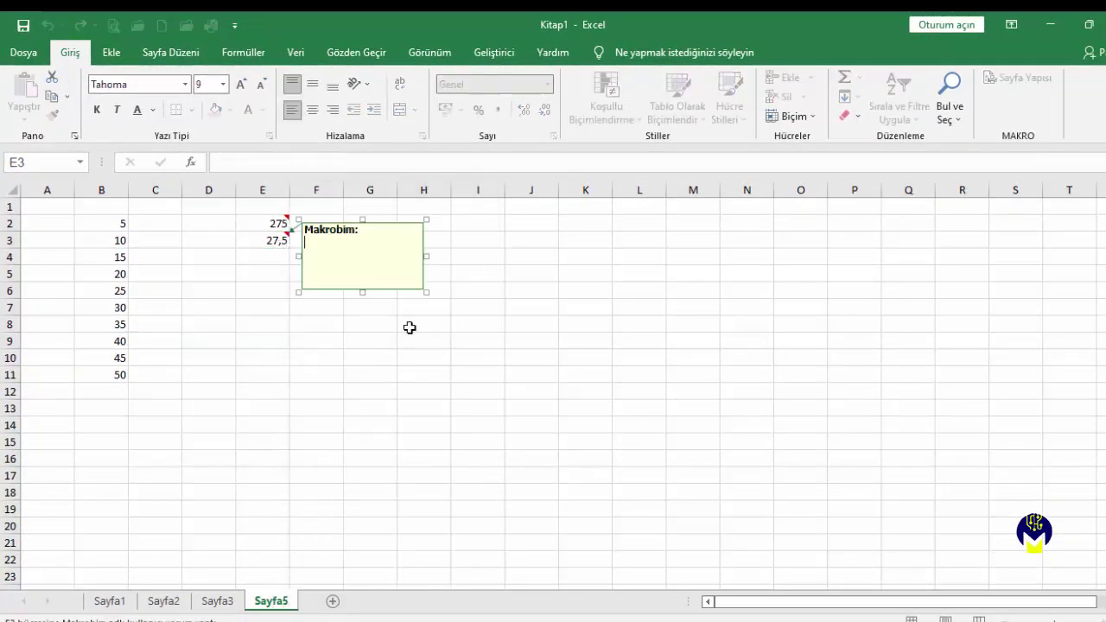
type("Ot")
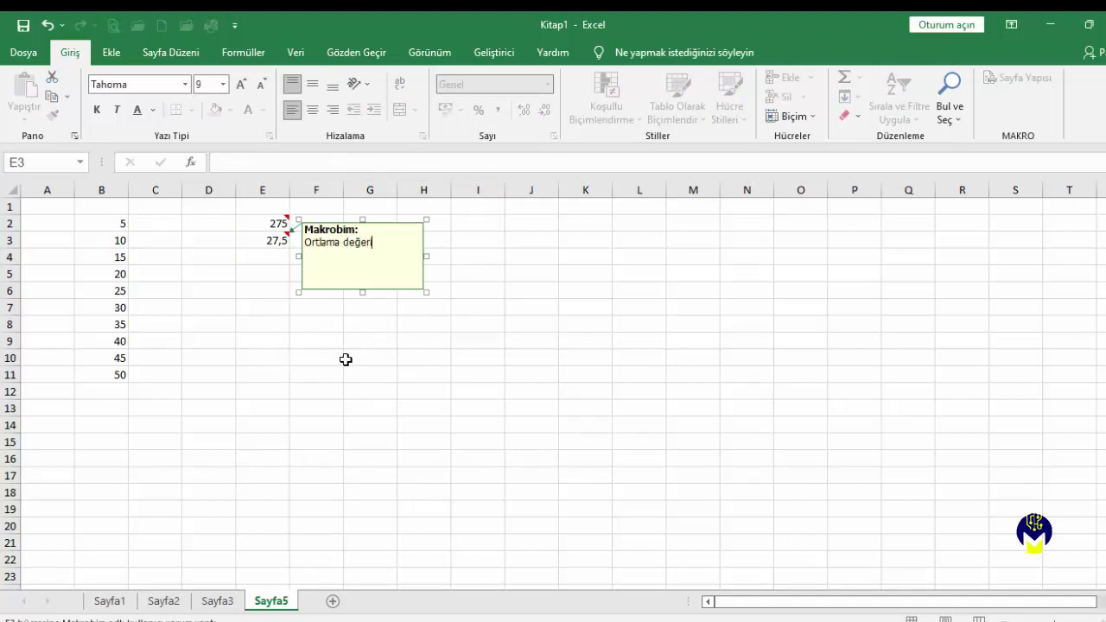
left_click(319, 243)
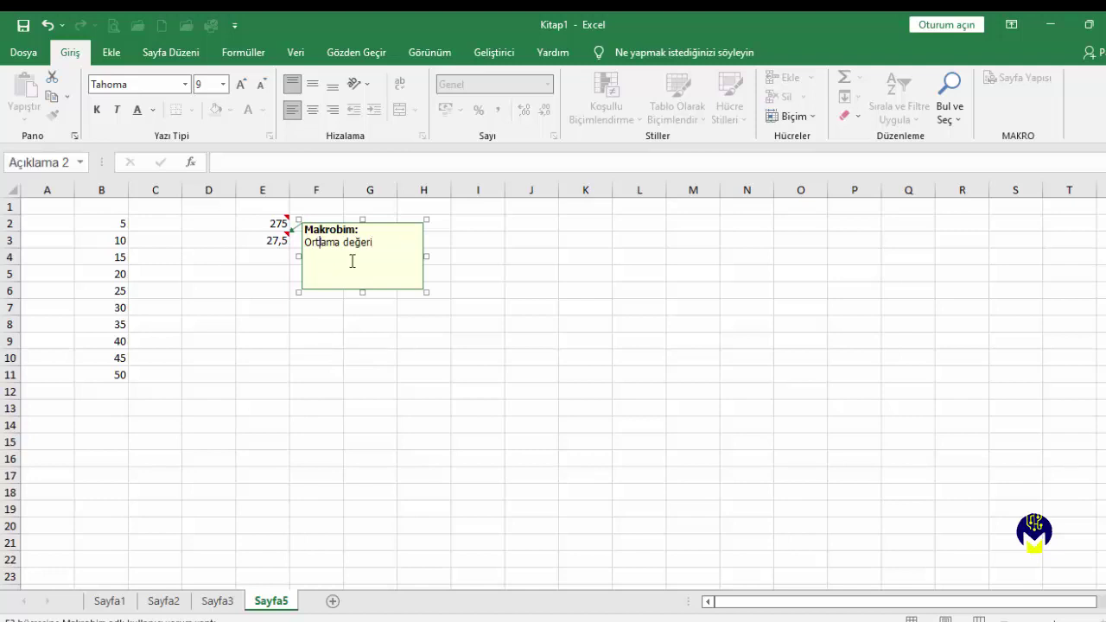
left_click(340, 358)
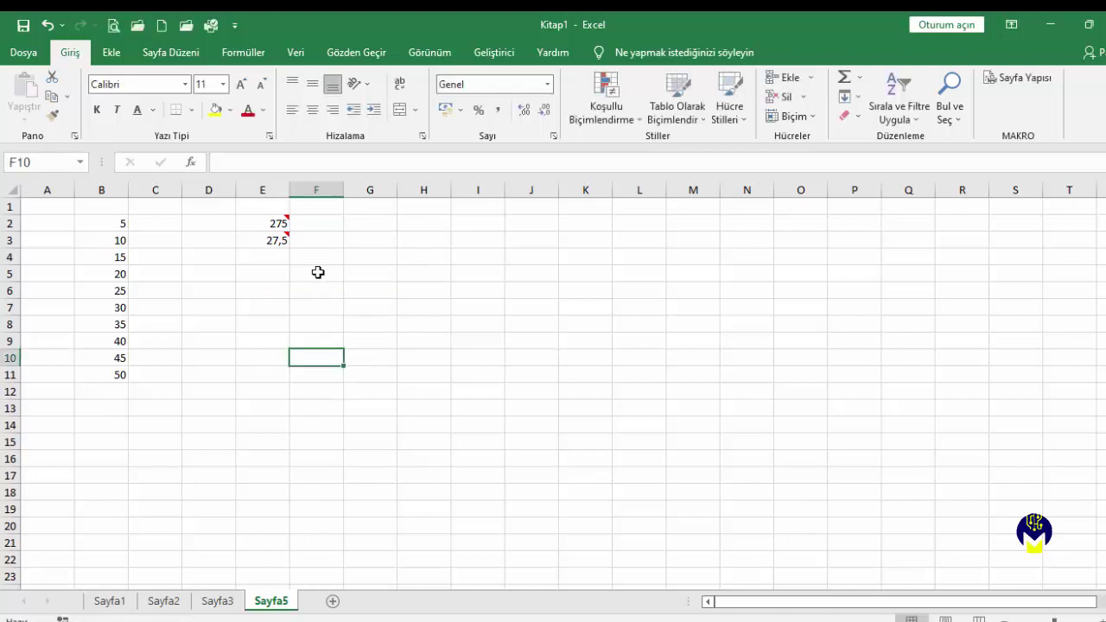
mouse_move(277, 239)
Add a new worksheet and enter the headers ÜRÜN, FİYAT and MİKTAR in cells A1 to C1
left_click(332, 600)
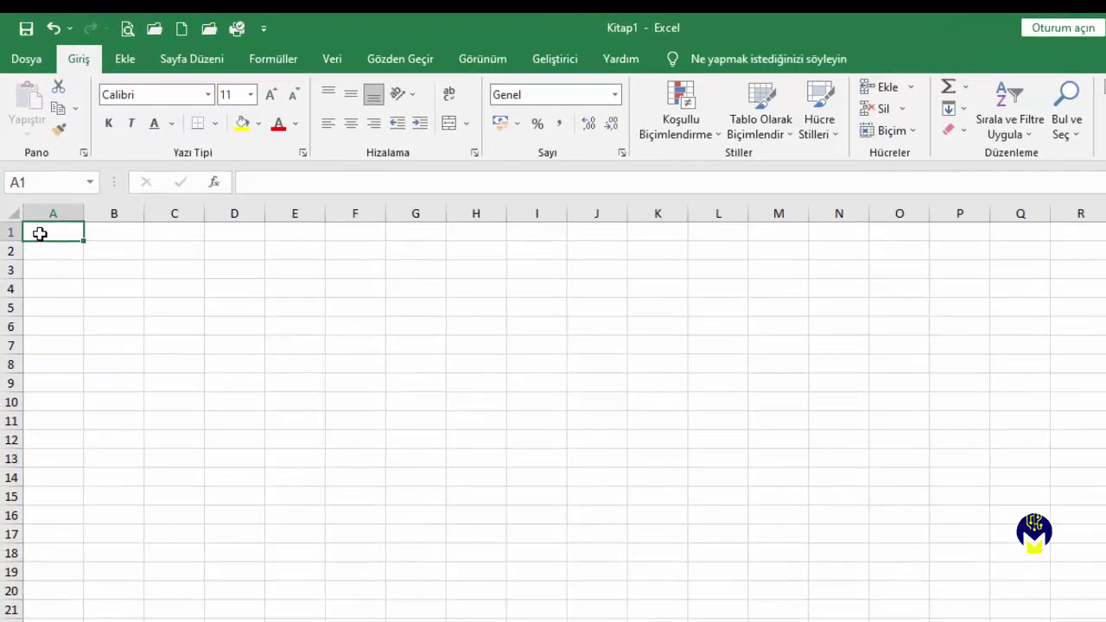
type("ÜRÜN")
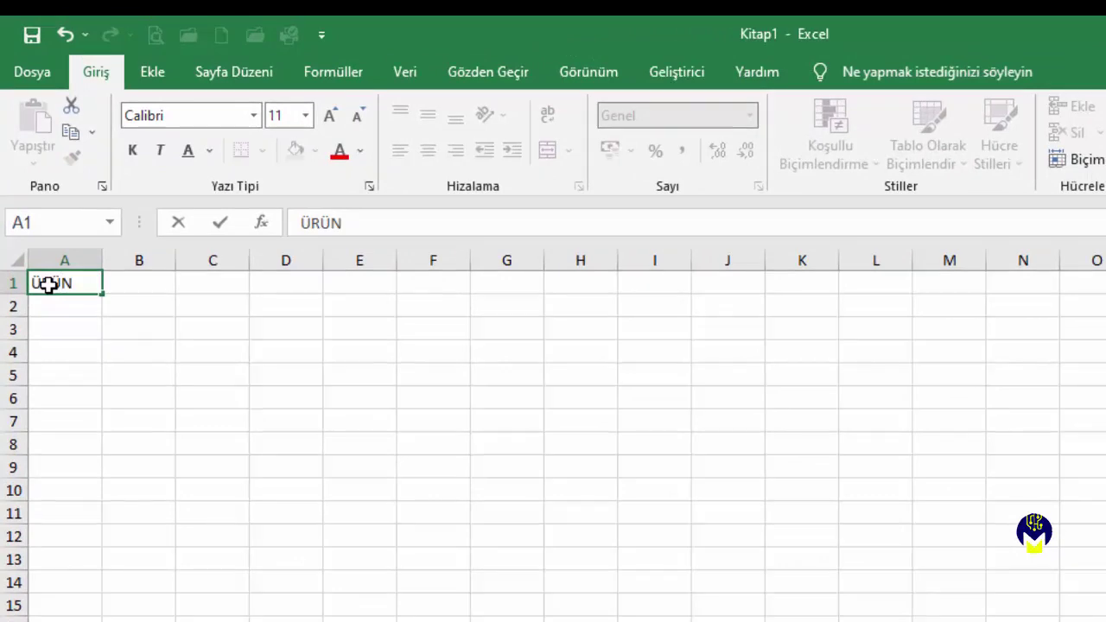
key("Tab")
type("FİYAT")
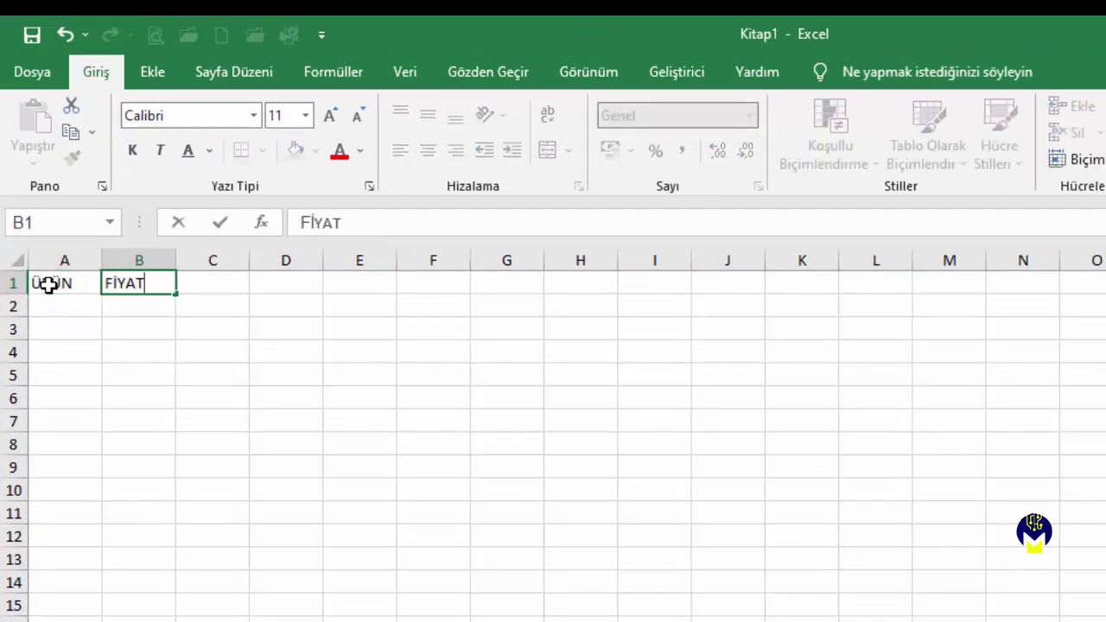
key("Tab")
type("MİK")
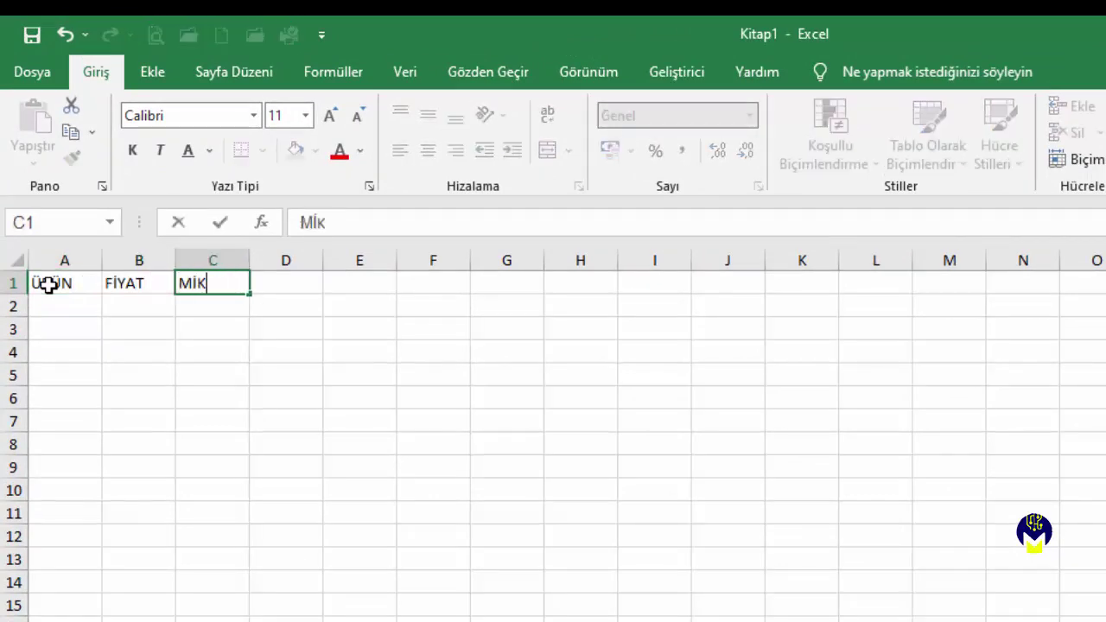
type("TAR")
key("Tab")
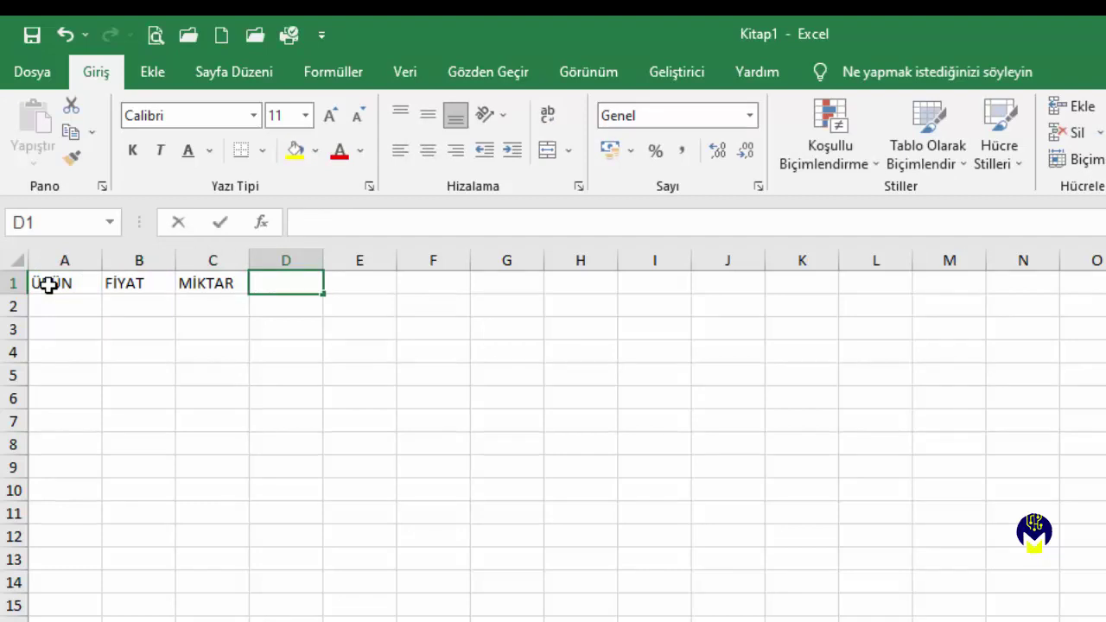
Enter the headers TUTAR in D1 and TUTAR %18 in E1, and autofit the width of column E
type("TUTAR")
key("Tab")
type("TUT")
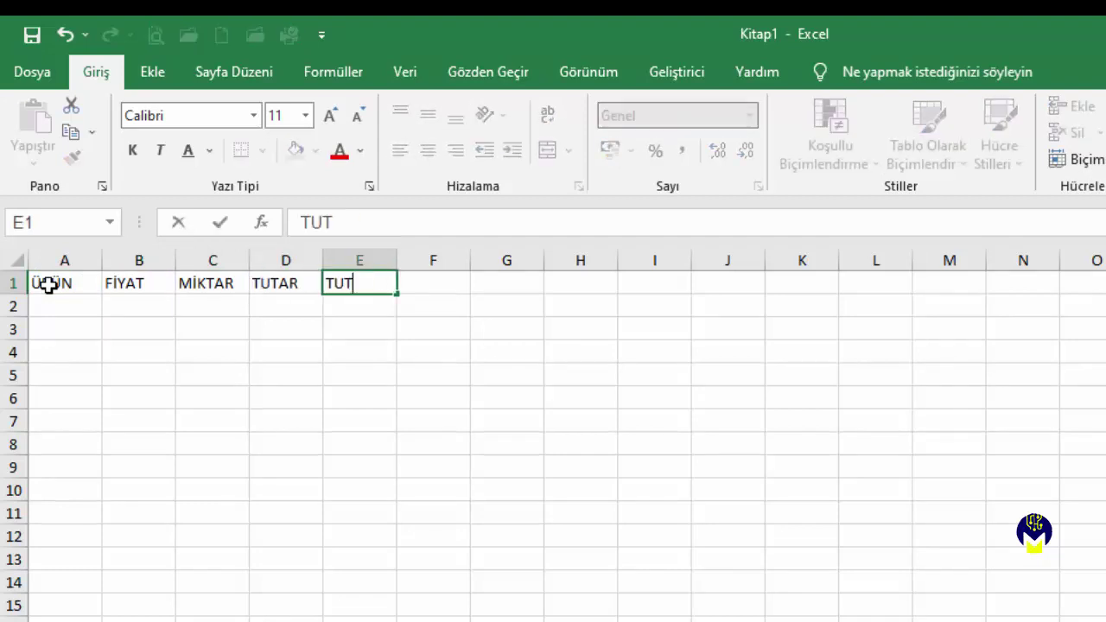
type("AR %18")
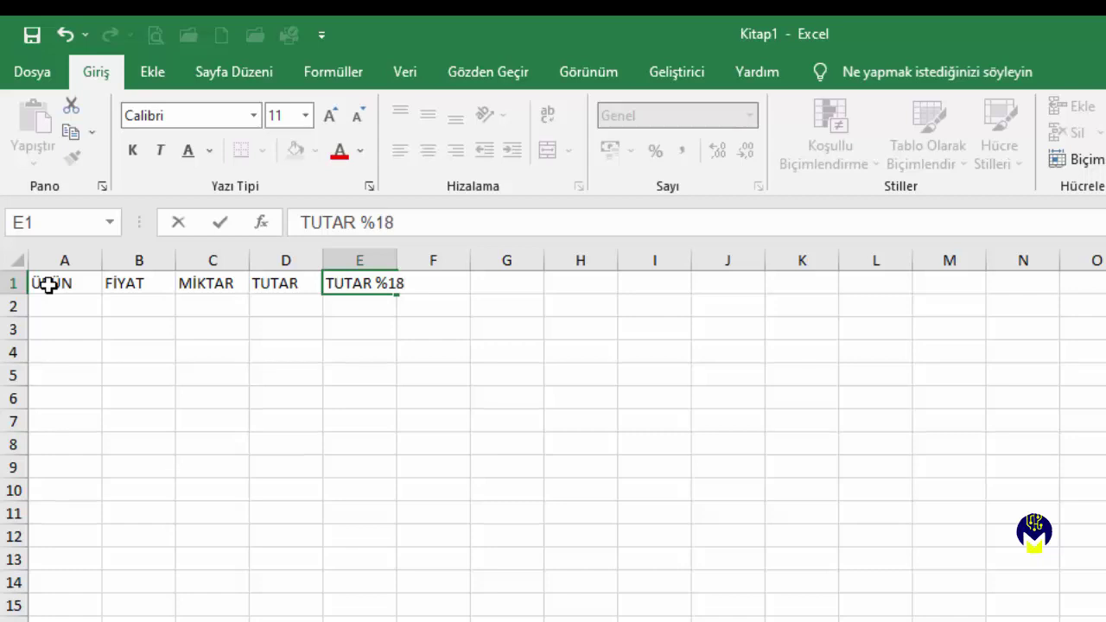
key("Return")
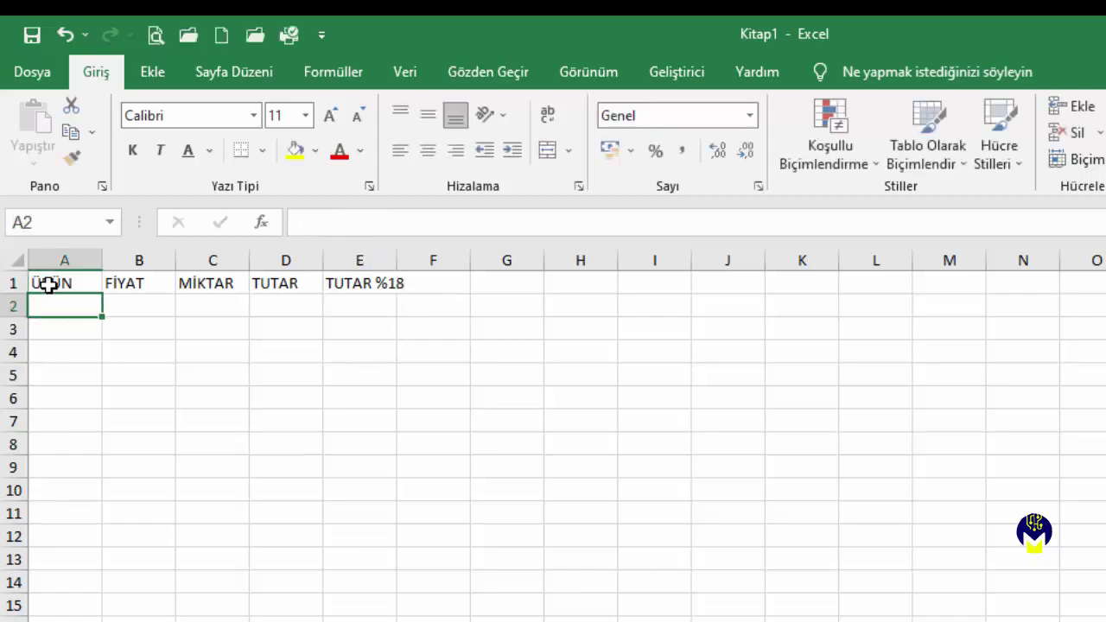
double_click(397, 261)
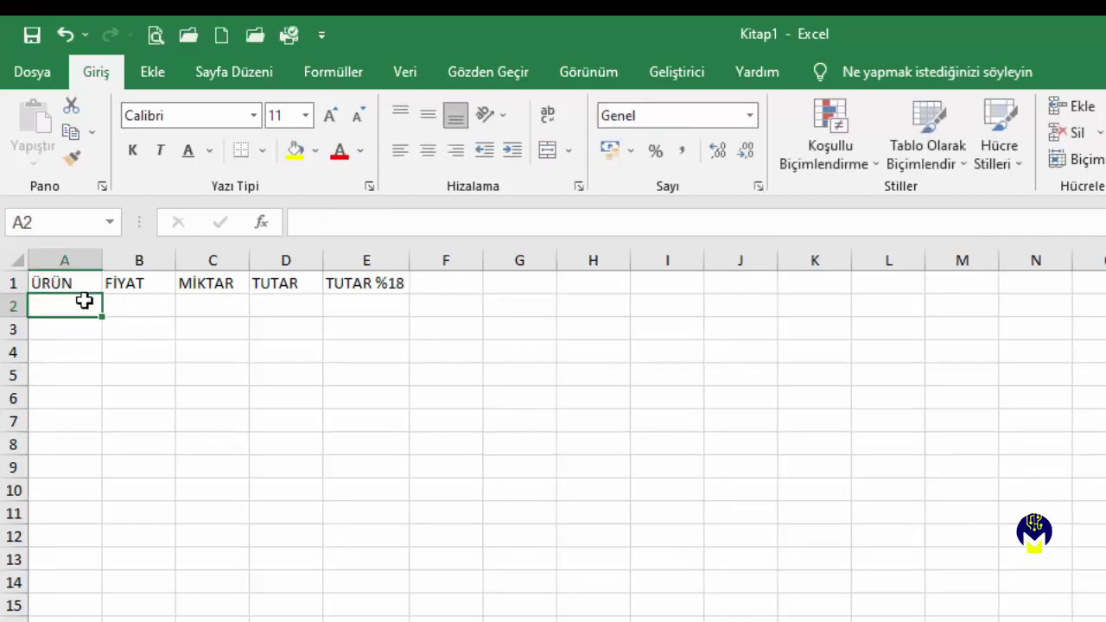
List the products Bilgisayar, Yazıcı and Modem under ÜRÜN in cells A2 to A4
type("Bilgisayar")
key("Return")
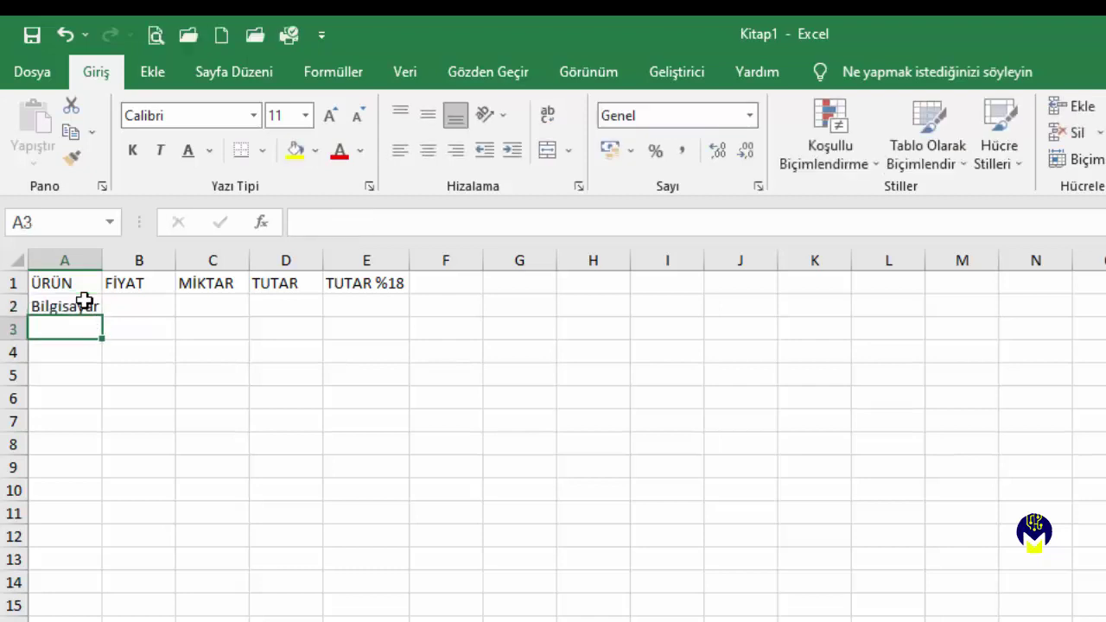
type("Yazıcı")
key("Return")
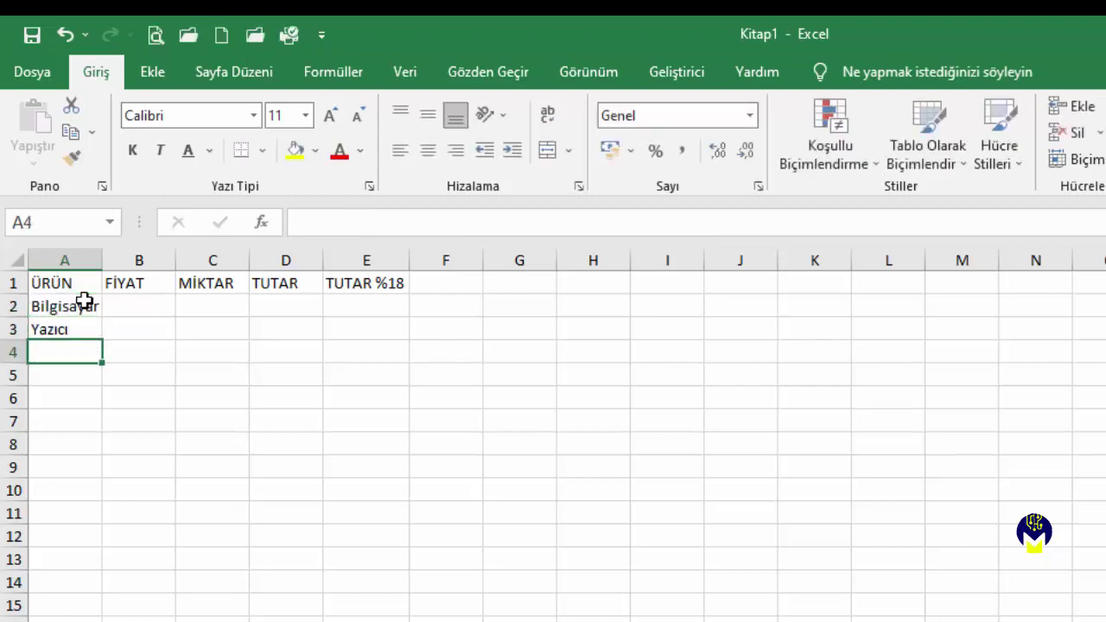
type("N")
key("BackSpace")
type("Modem")
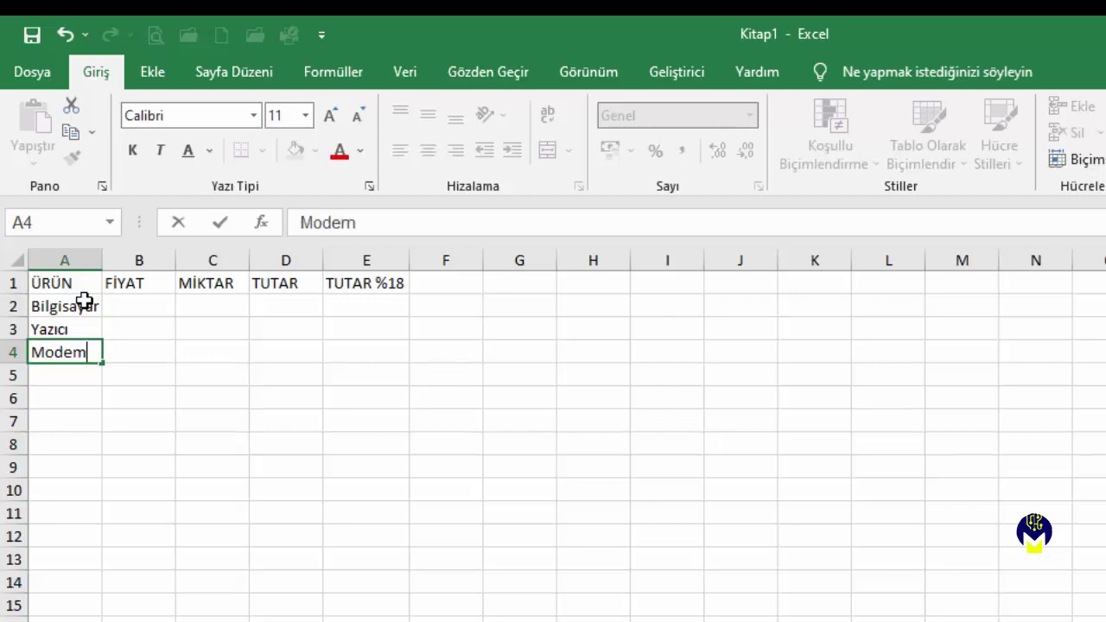
Enter the prices 12000, 3500 and 1200 under FİYAT in cells B2 to B4
left_click(149, 308)
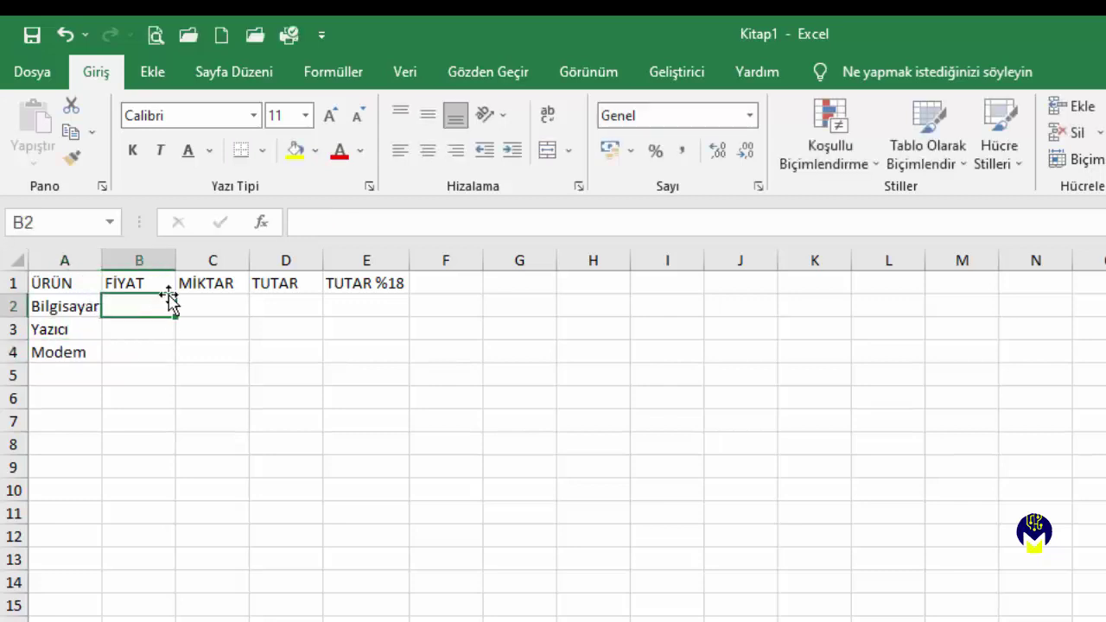
type("12000")
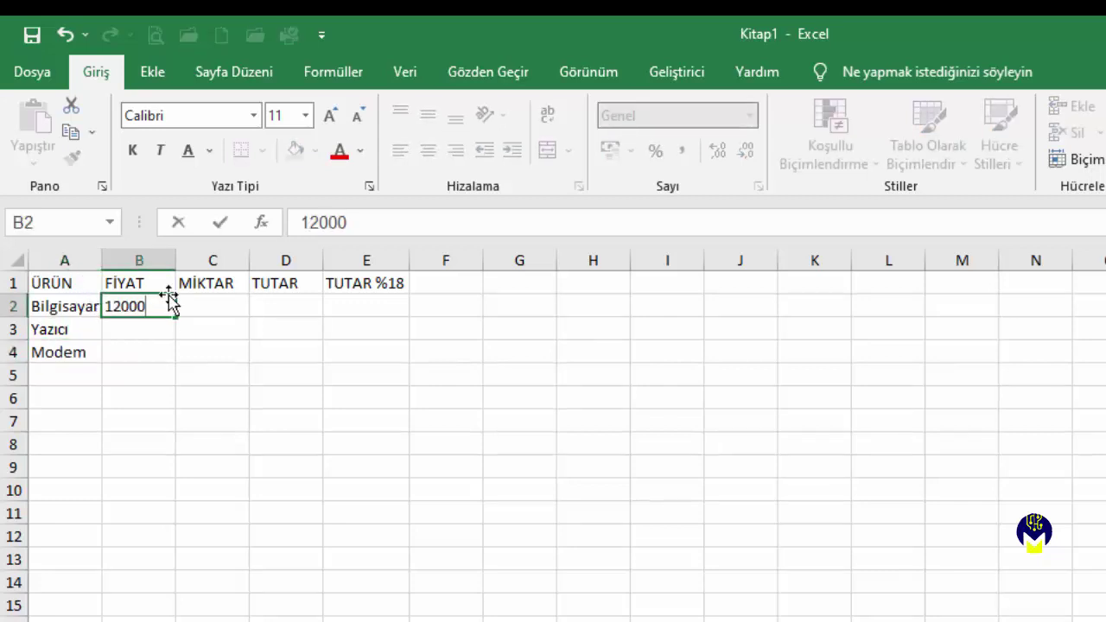
left_click(139, 327)
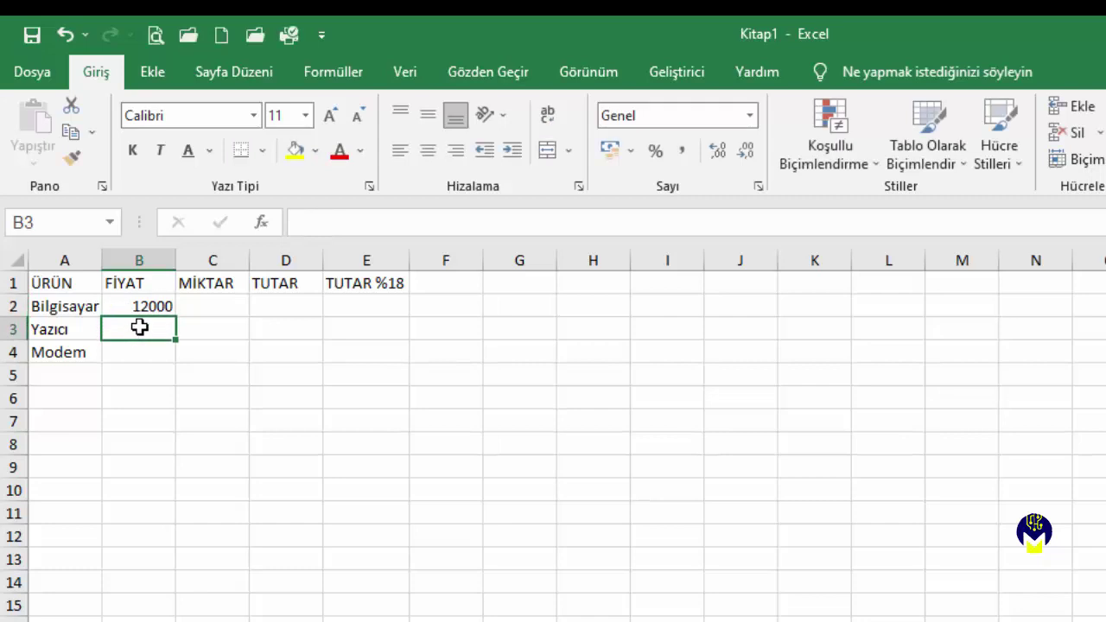
type("3500")
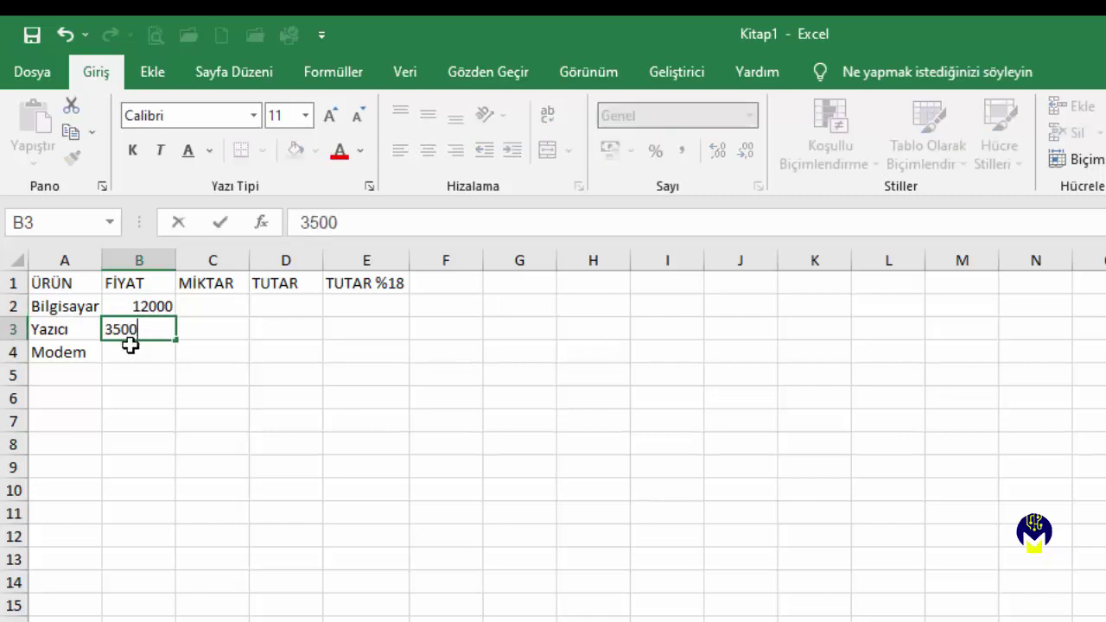
left_click(130, 346)
type("12 ")
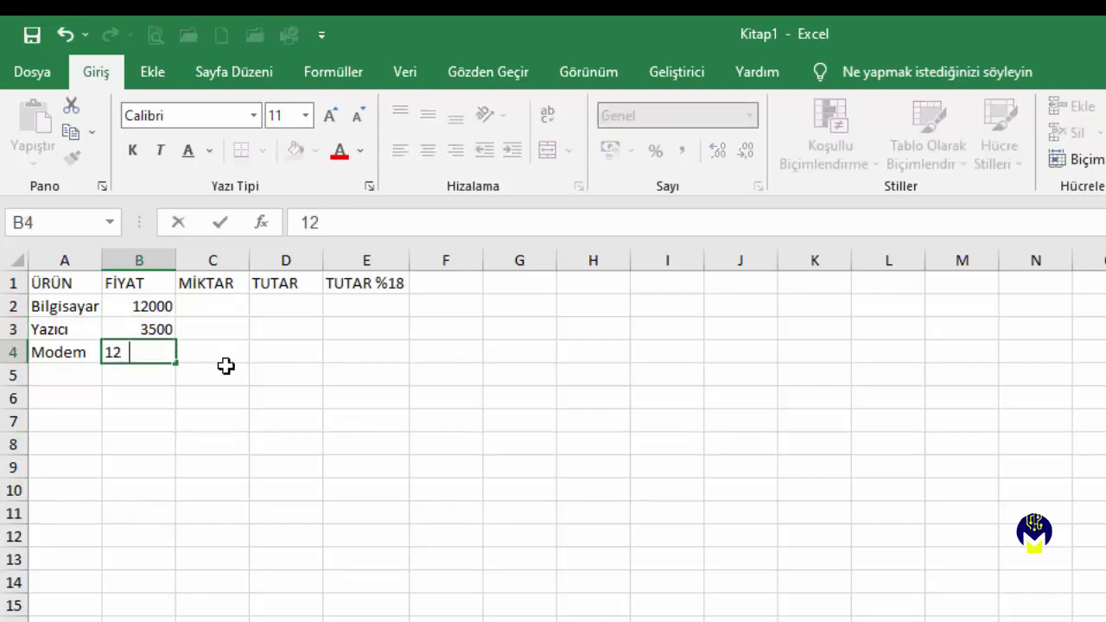
type("00")
left_click(226, 367)
Format the prices in B2 to B4 with a thousands separator and no decimal places
left_click_drag(150, 303, 153, 350)
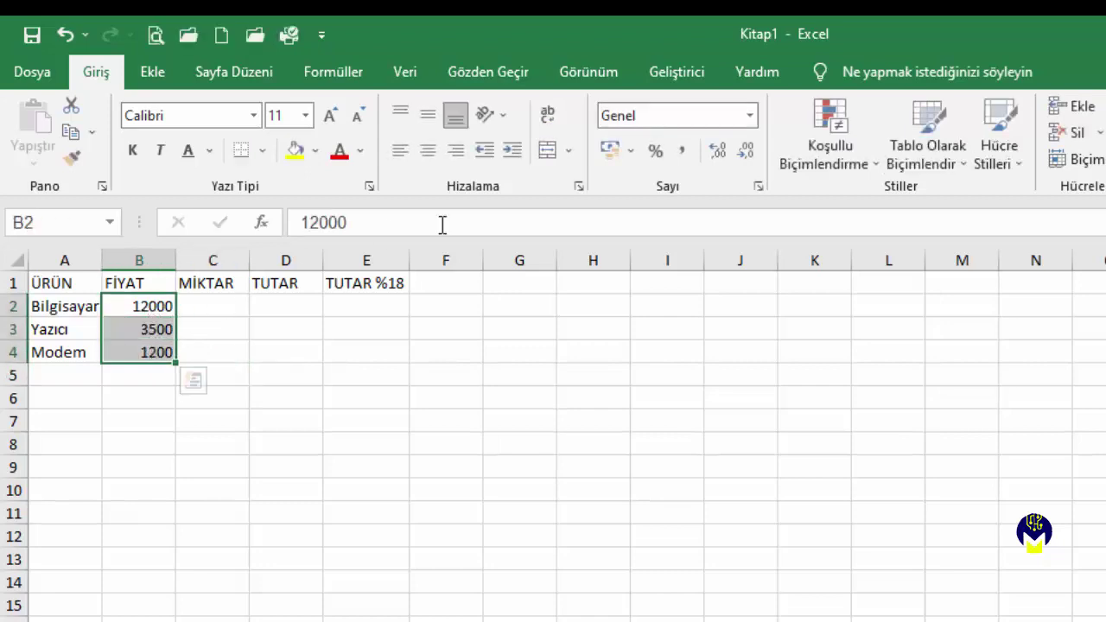
left_click(682, 153)
left_click(746, 152)
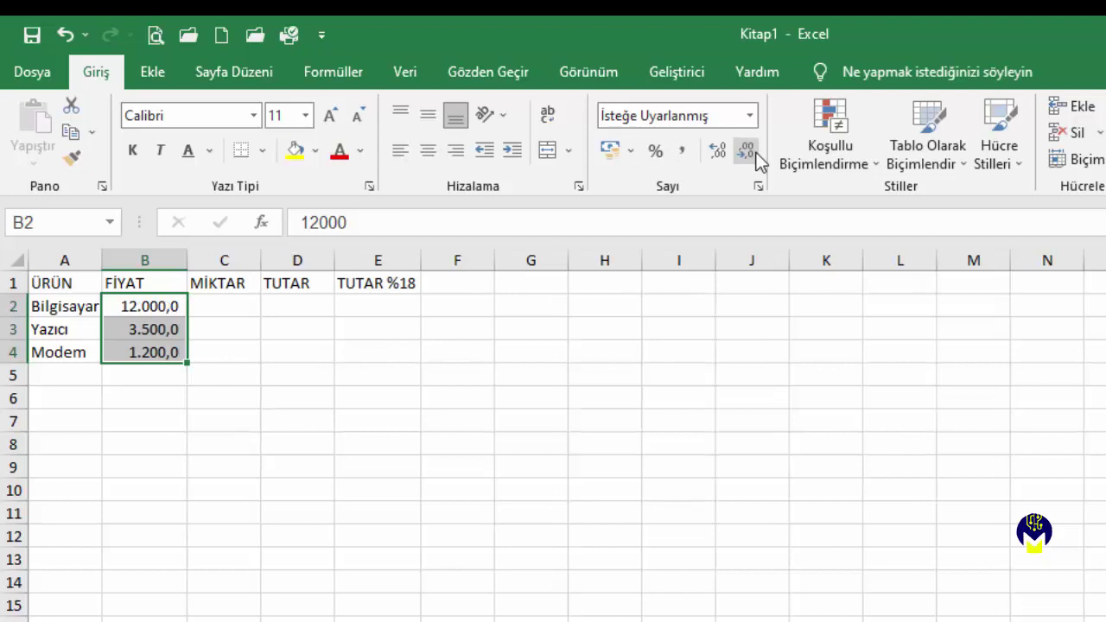
left_click(750, 155)
Enter the quantities 15, 25 and 35 under MİKTAR in cells C2 to C4
left_click(224, 302)
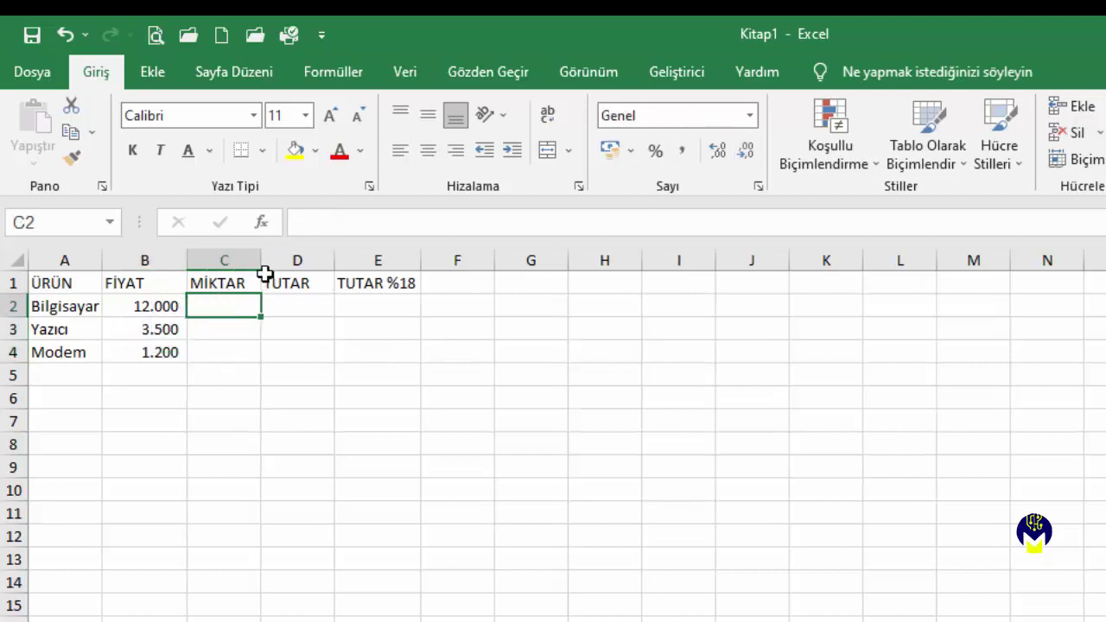
type("15")
key("Return")
type("25")
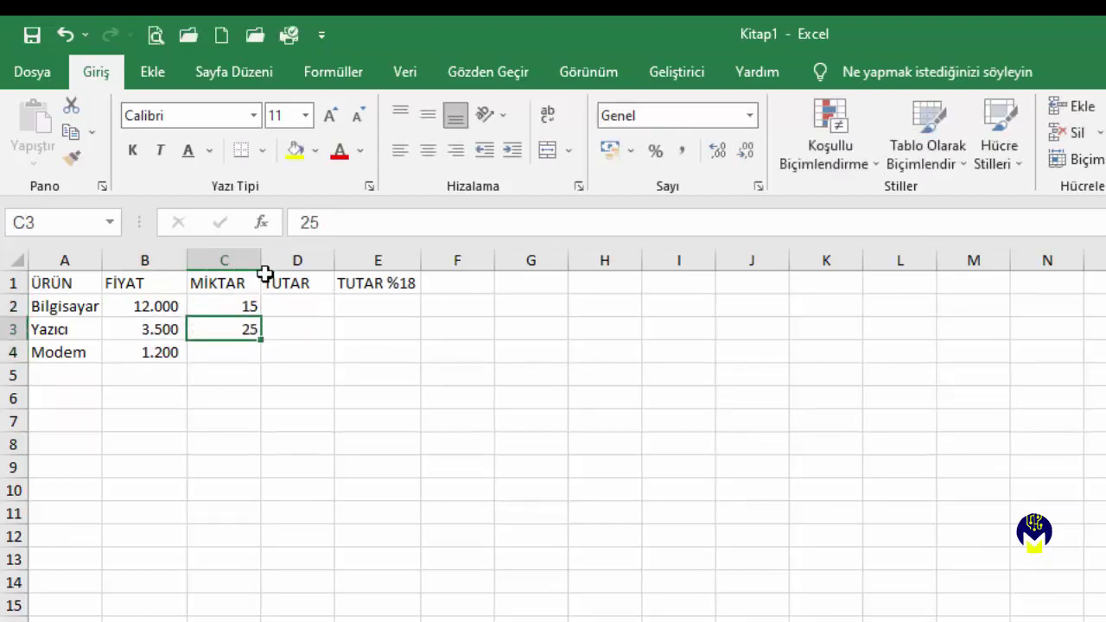
key("Return")
type("35")
key("Return")
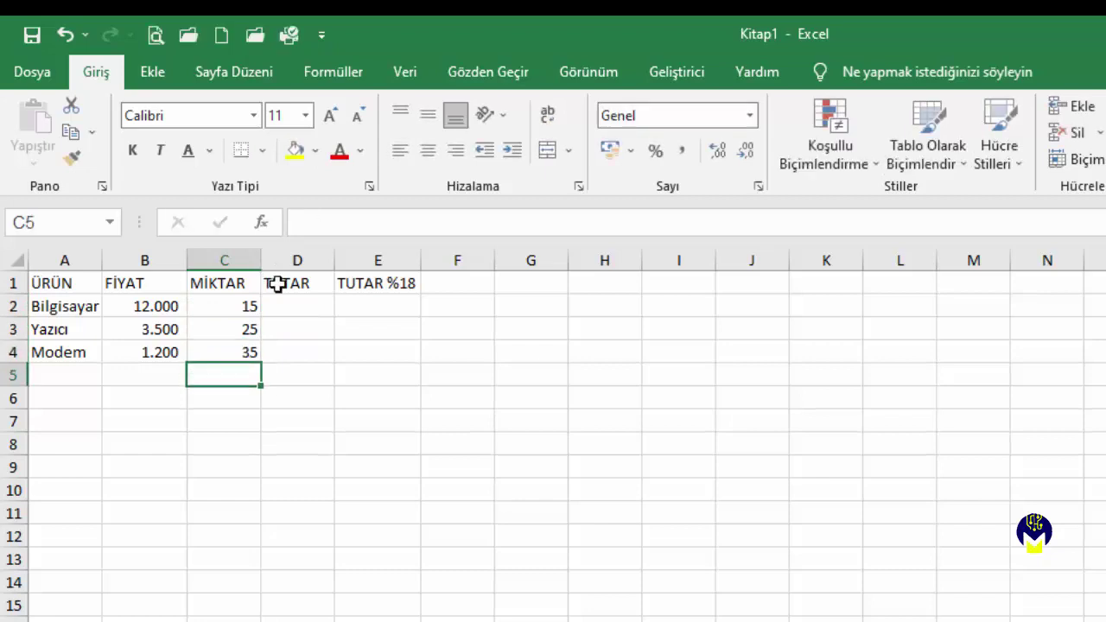
Calculate the Bilgisayar amount in cell D2 with the formula =B2*C2
left_click(301, 307)
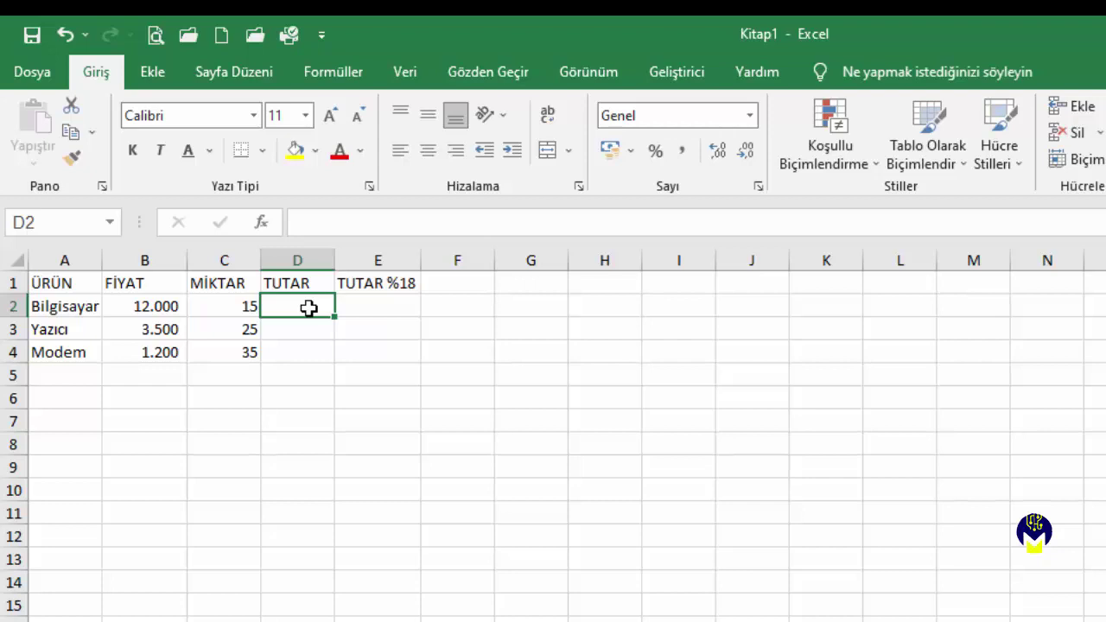
type("=")
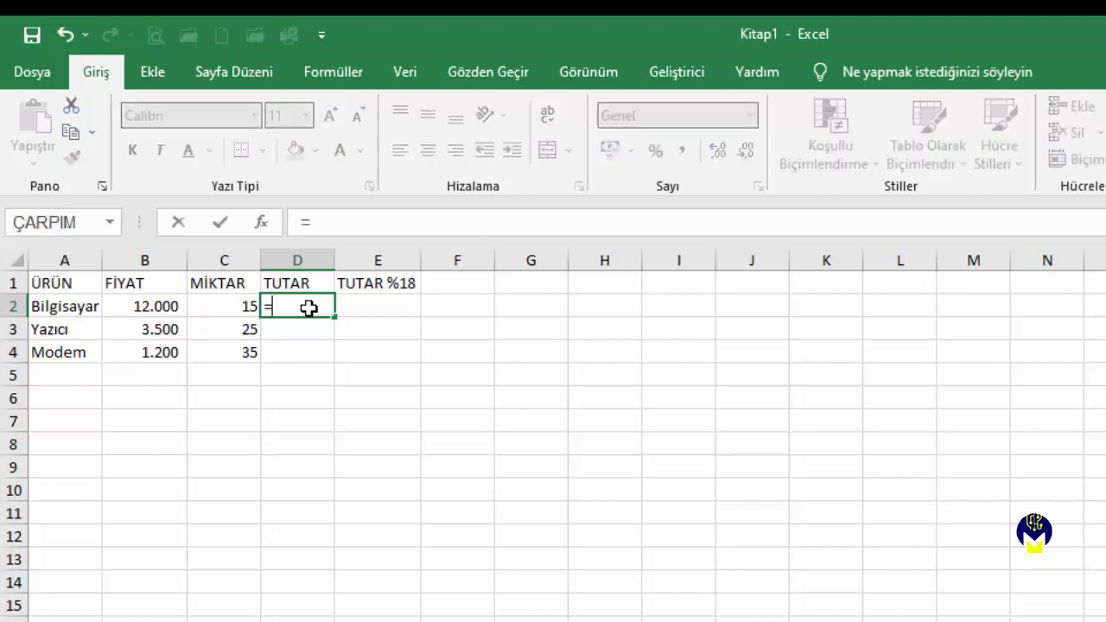
left_click(141, 303)
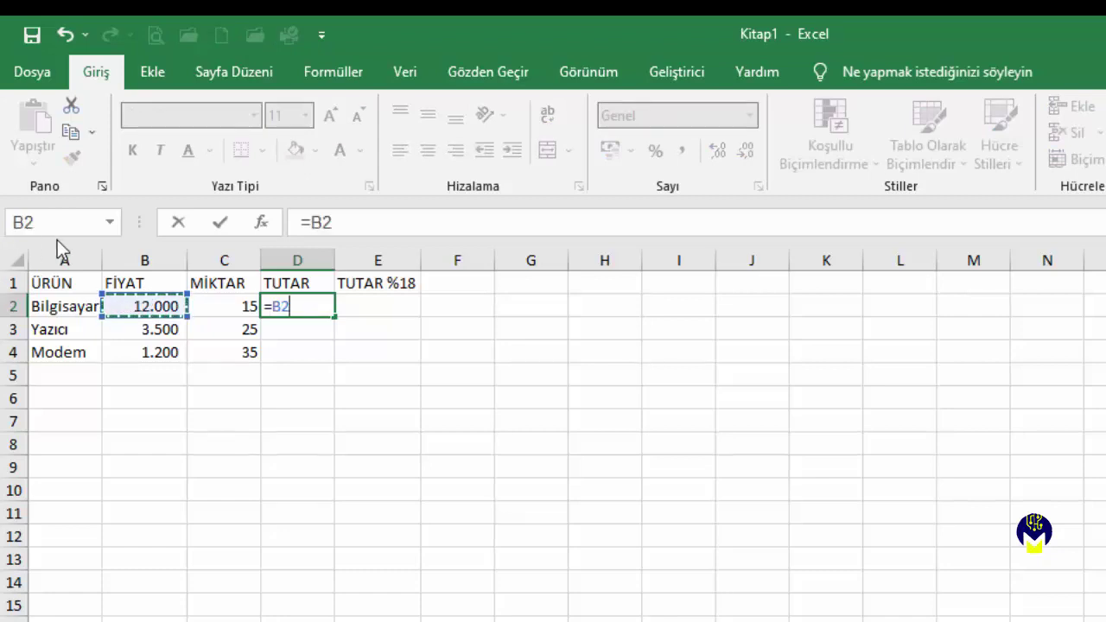
type("*")
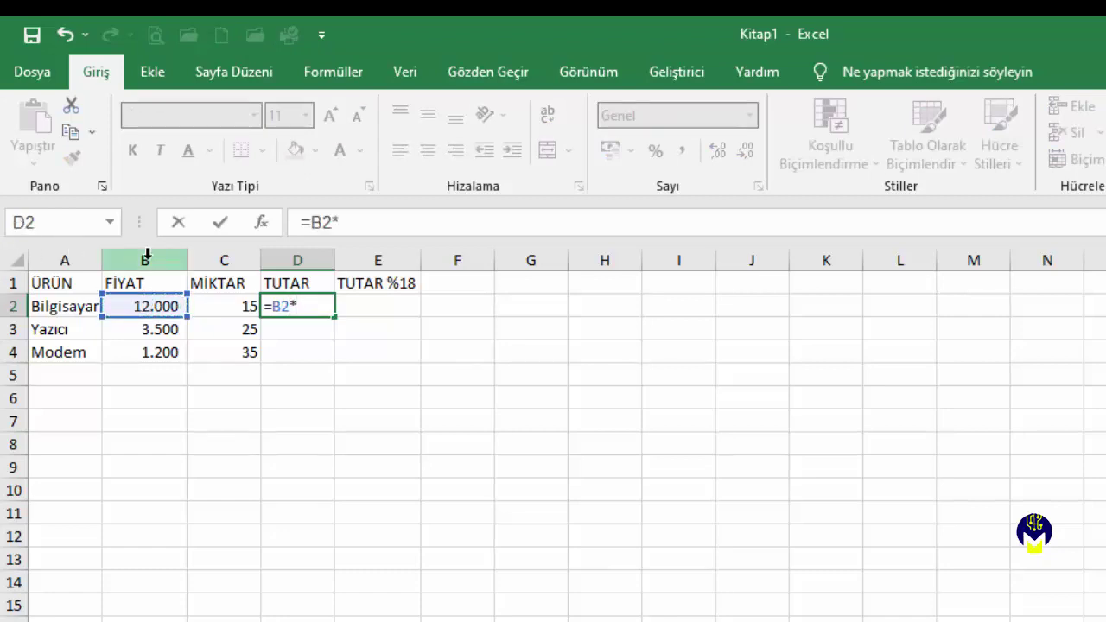
left_click(229, 315)
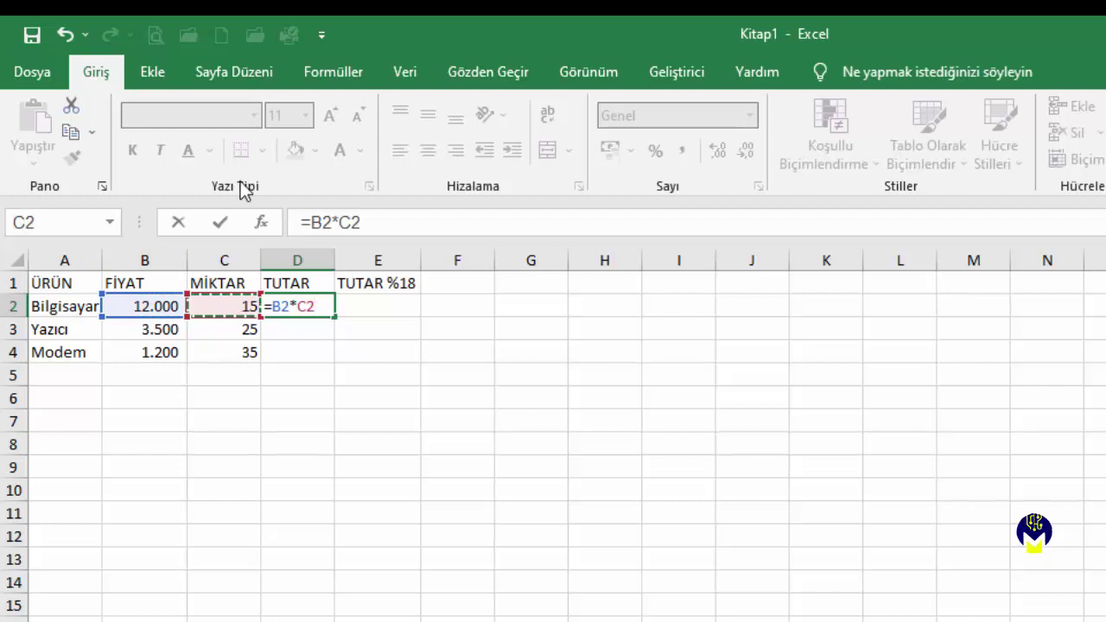
key("Return")
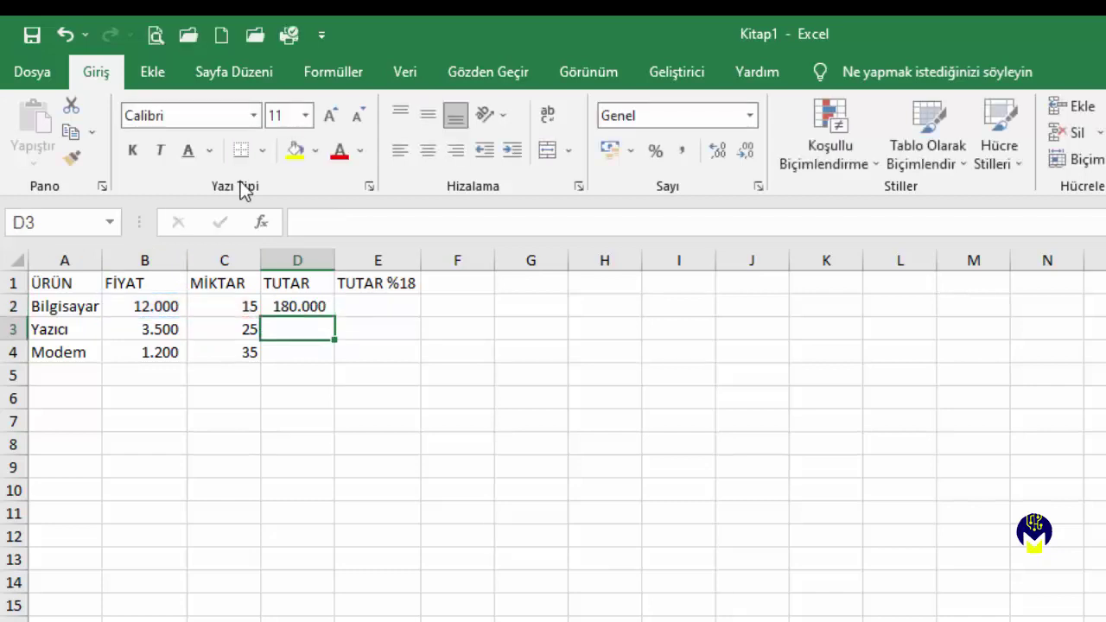
Fill the TUTAR formula from D2 down to D4 and check the copied formulas in D3 and D4
left_click(296, 306)
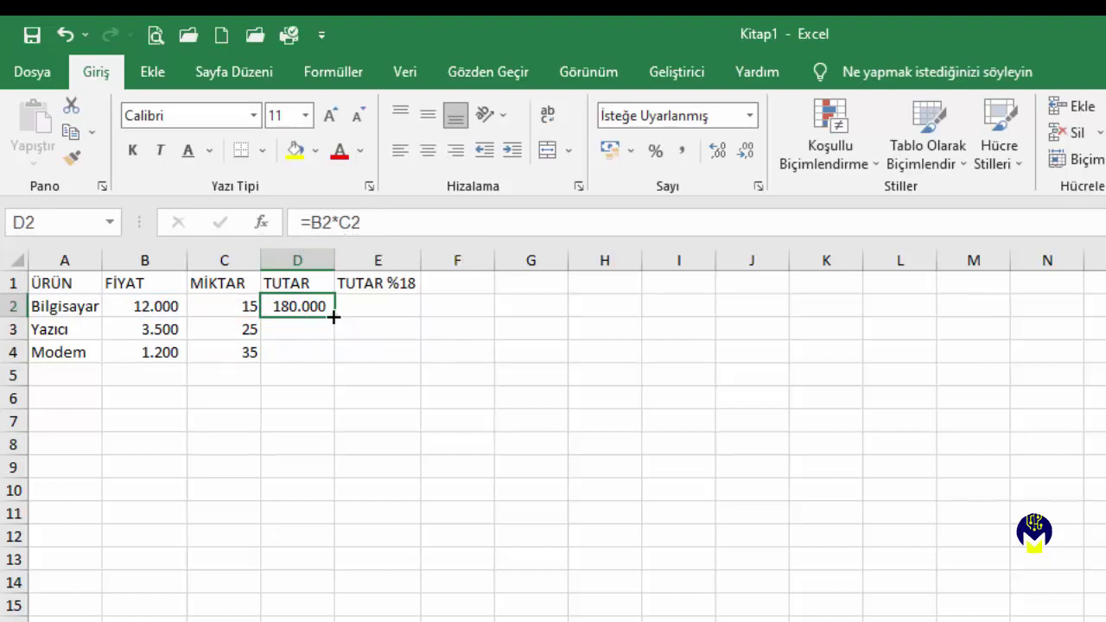
left_click_drag(333, 317, 332, 361)
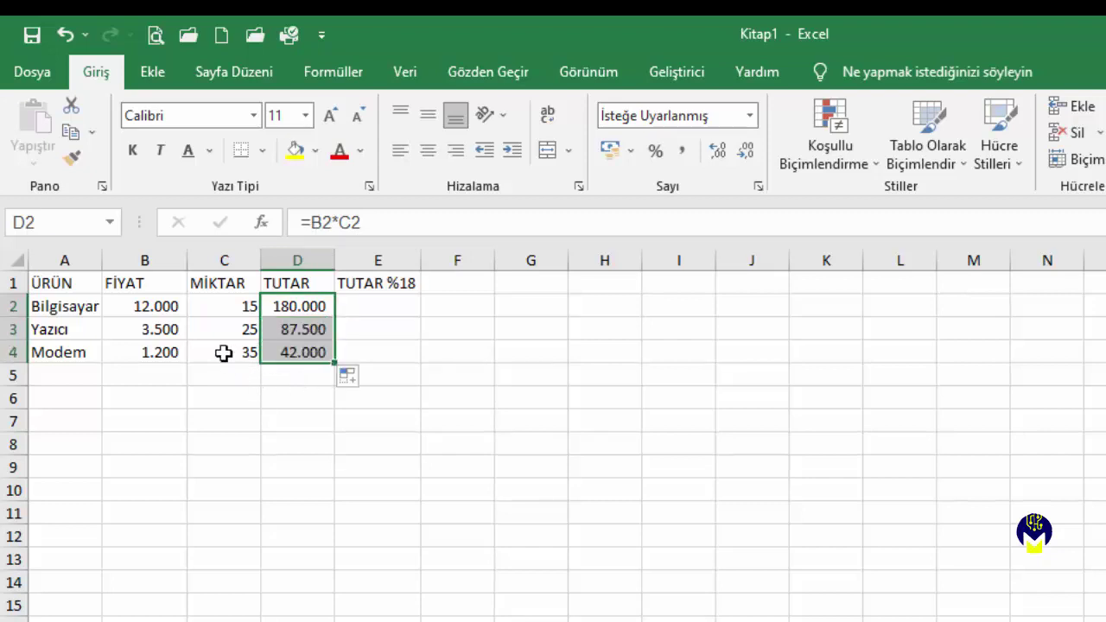
left_click(291, 326)
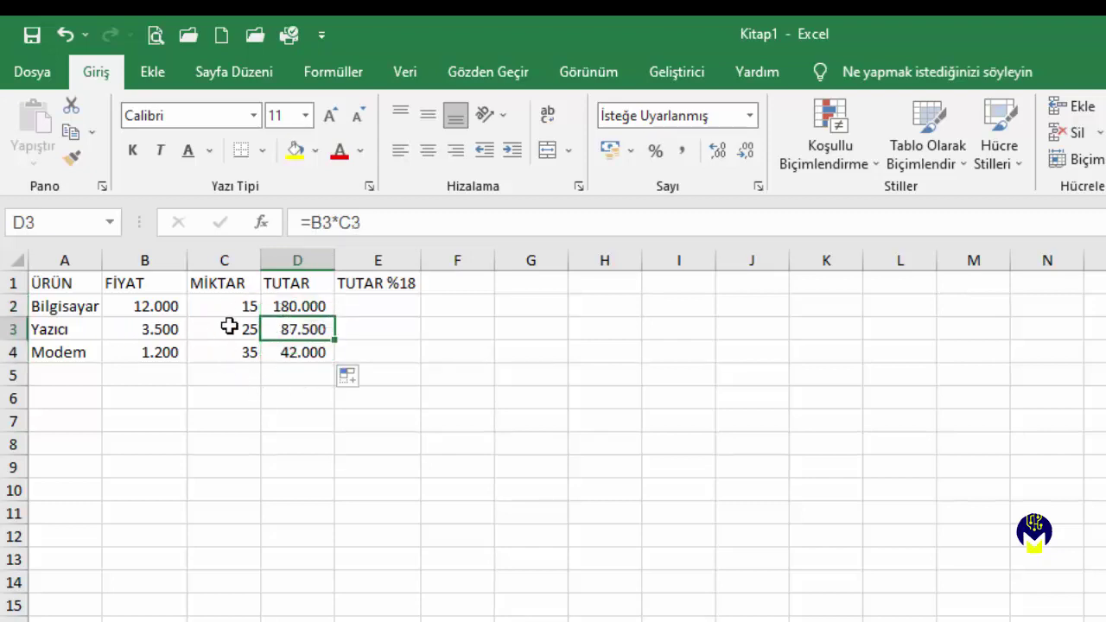
left_click(293, 348)
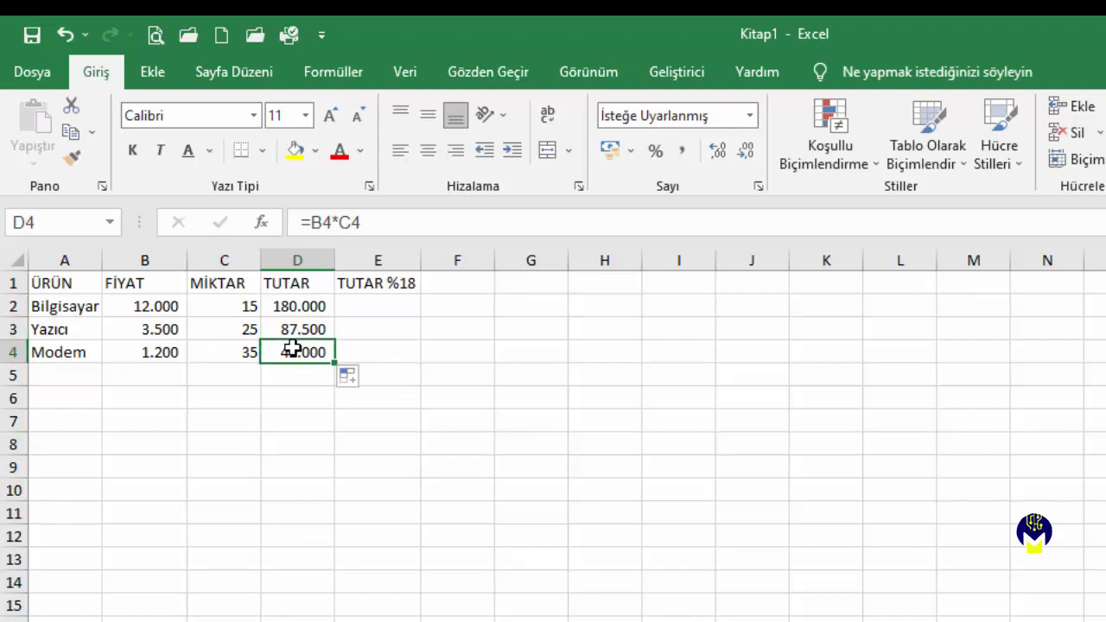
Calculate 18% of the Bilgisayar amount in cell E2 with the formula =D2*18%
left_click(391, 306)
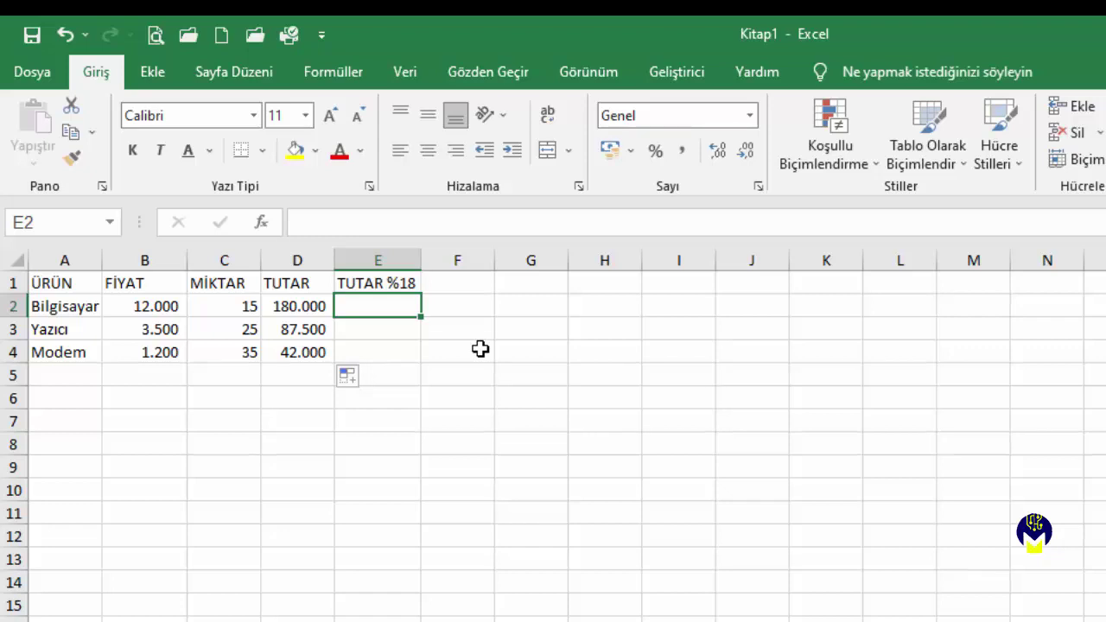
type("=")
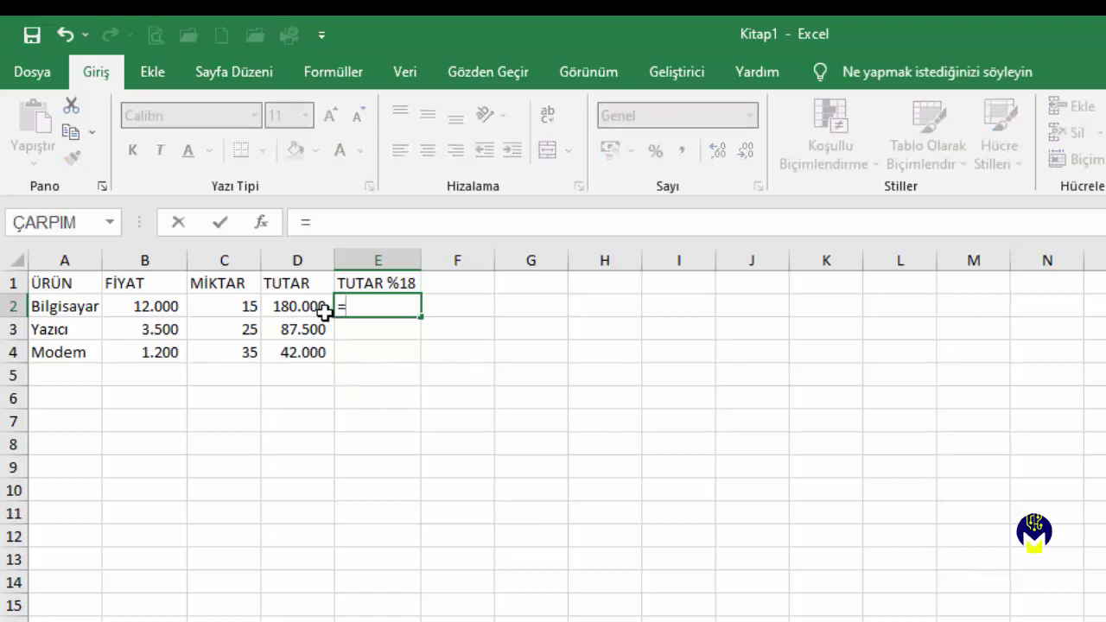
left_click(320, 307)
type("*")
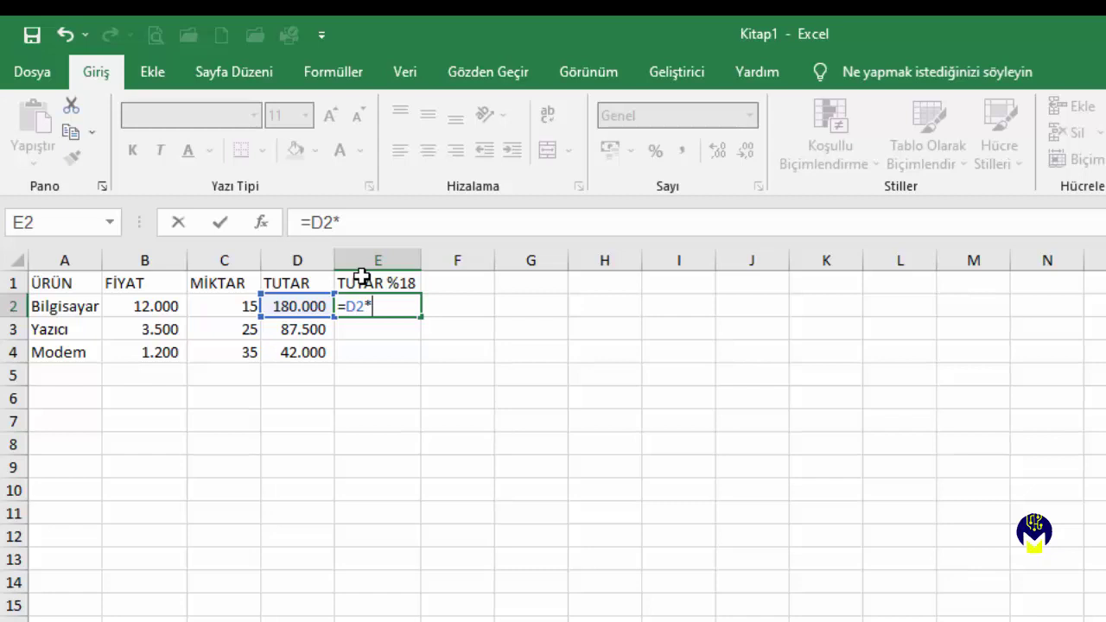
type("18%")
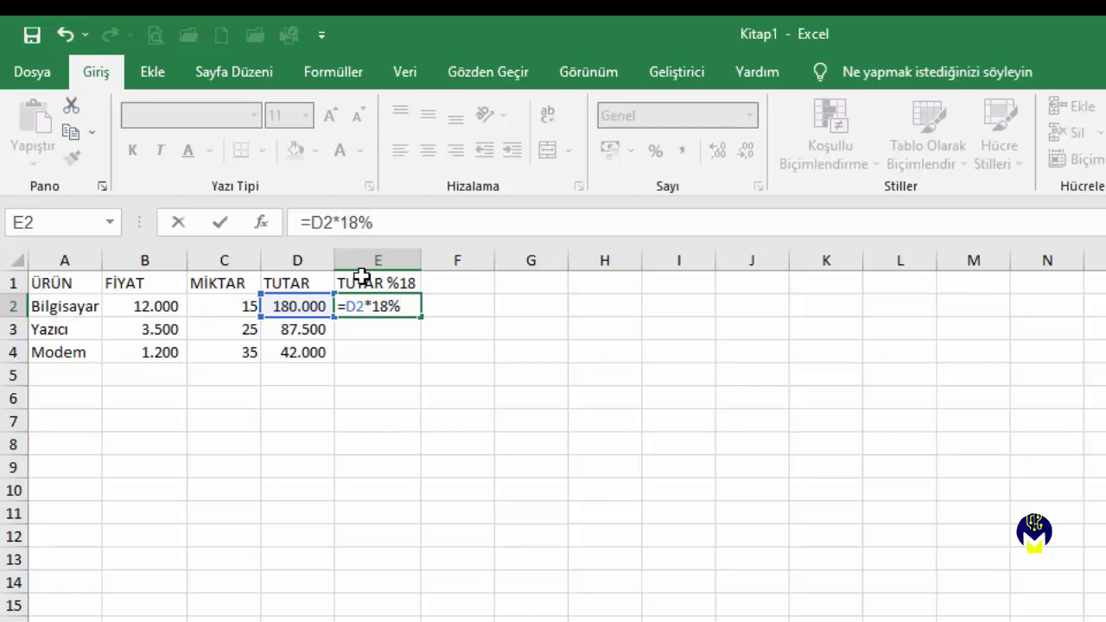
key("Return")
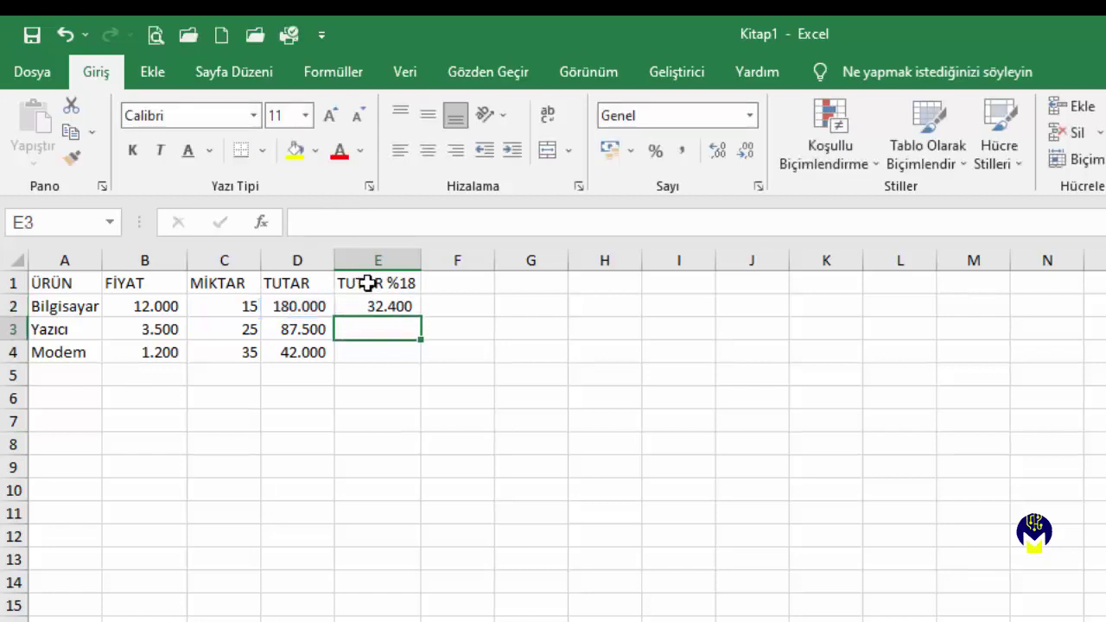
Fill the TUTAR %18 formula from E2 down to E4 and check the copied formulas in E3 and E4
left_click(393, 307)
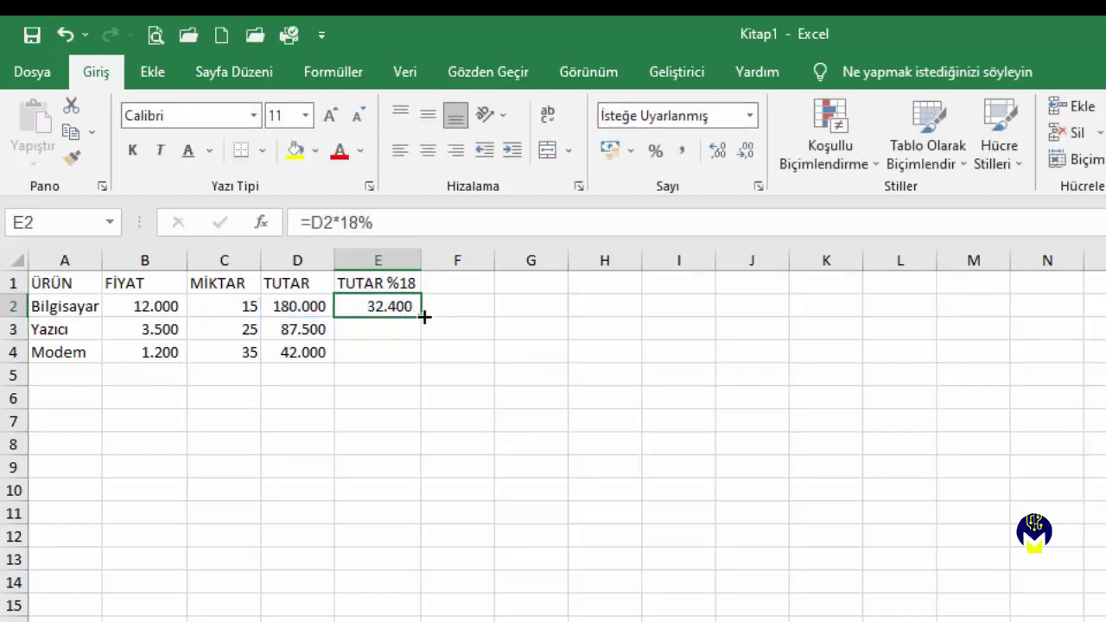
left_click_drag(422, 317, 423, 354)
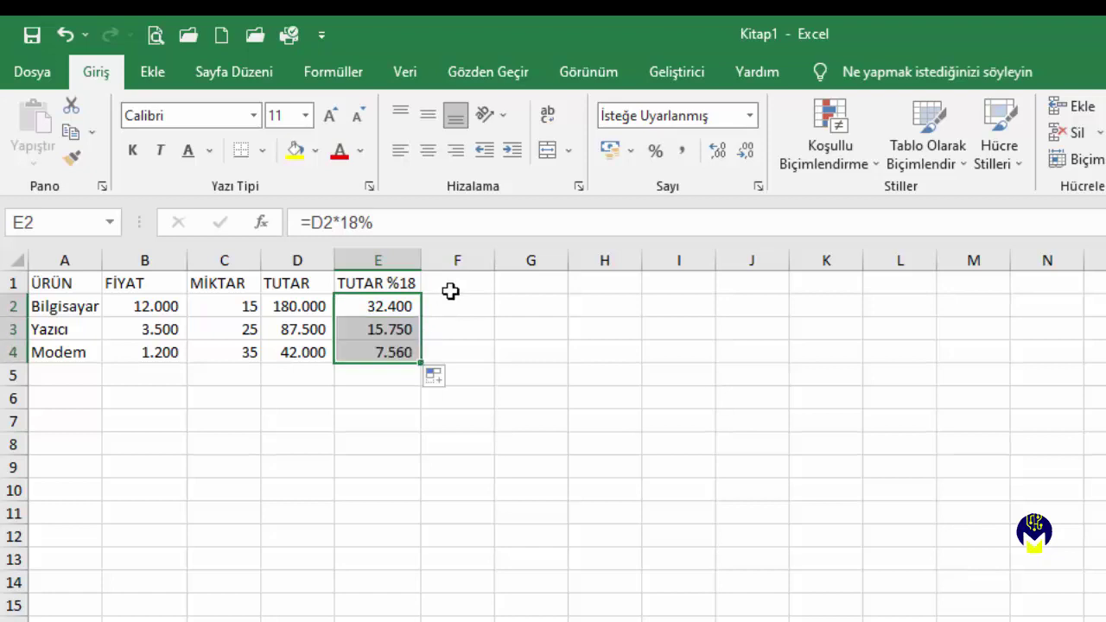
left_click(390, 329)
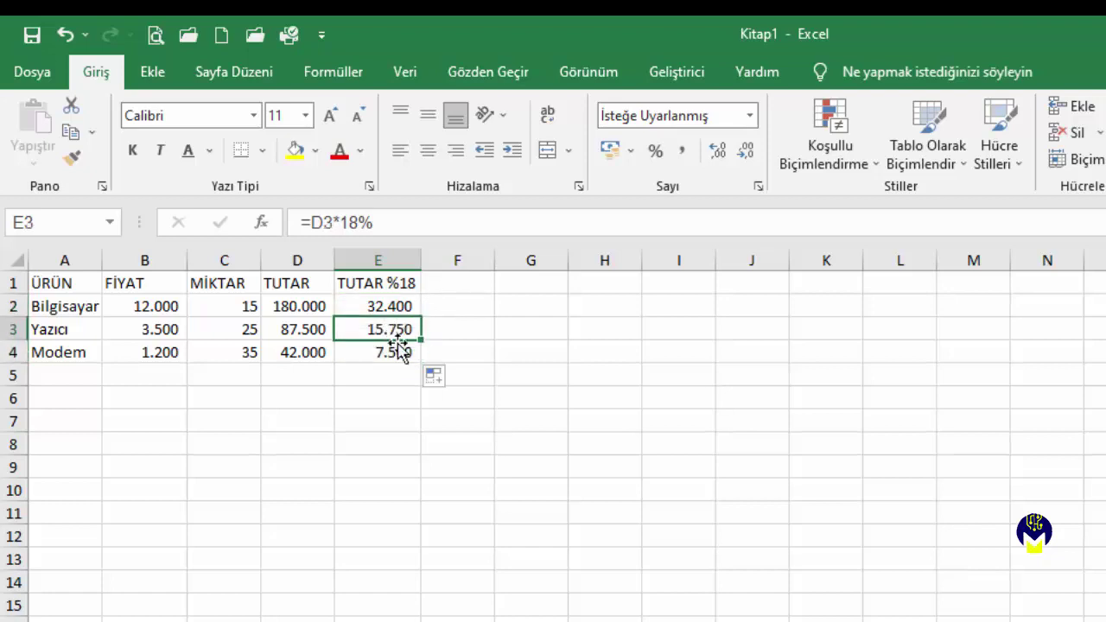
left_click(396, 352)
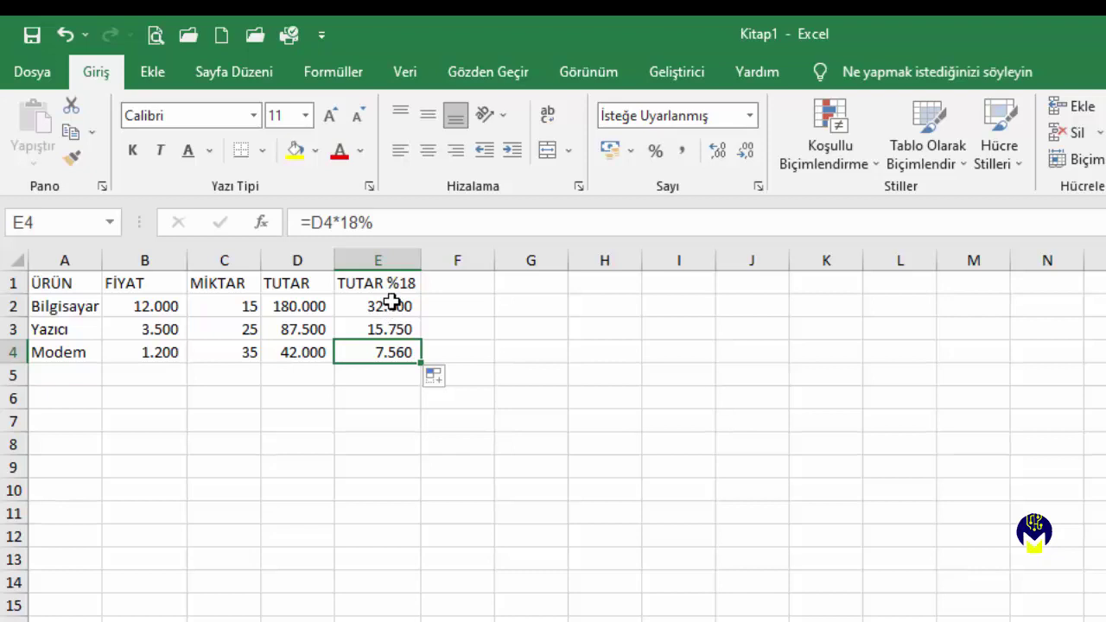
left_click(227, 307)
left_click(242, 372)
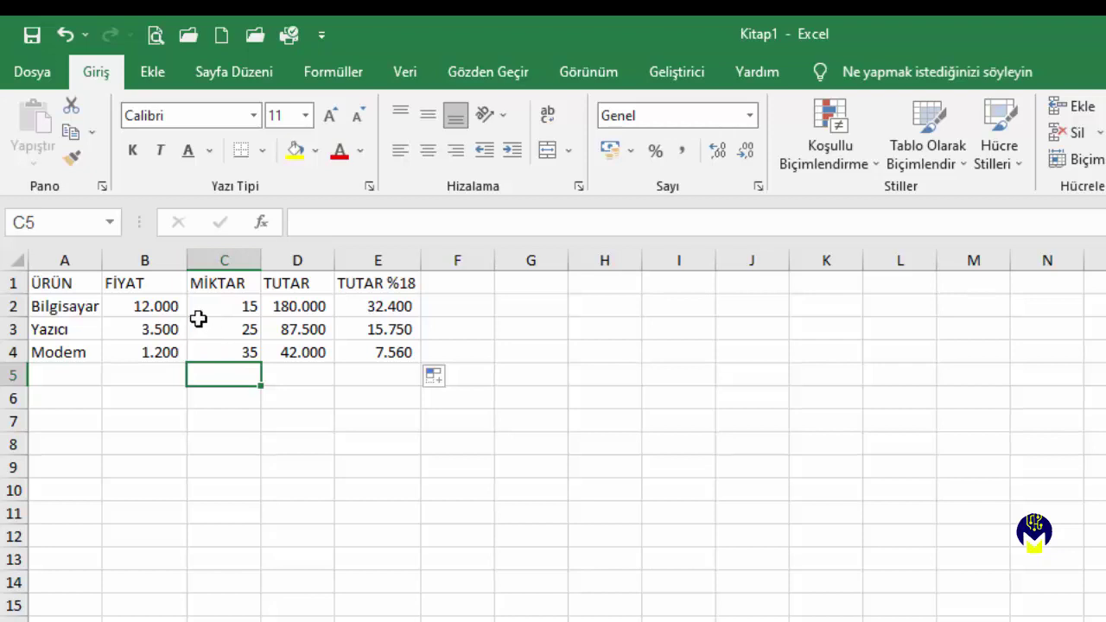
Format the prices in B2 to B4 as Turkish lira (₺) accounting values without decimal places
left_click_drag(143, 305, 147, 350)
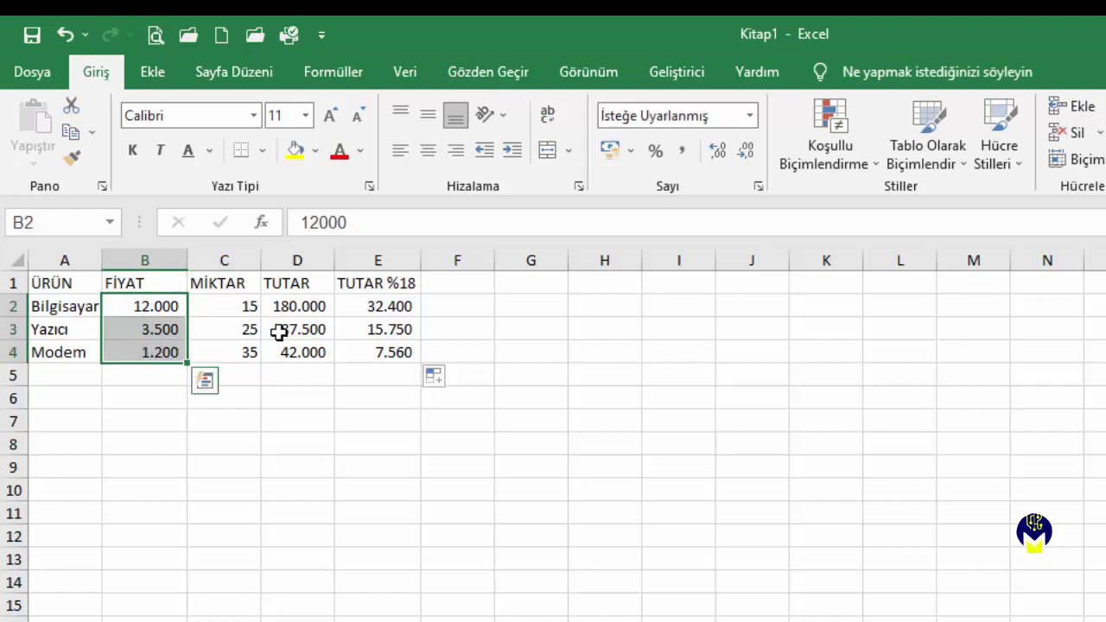
left_click(631, 150)
left_click(644, 178)
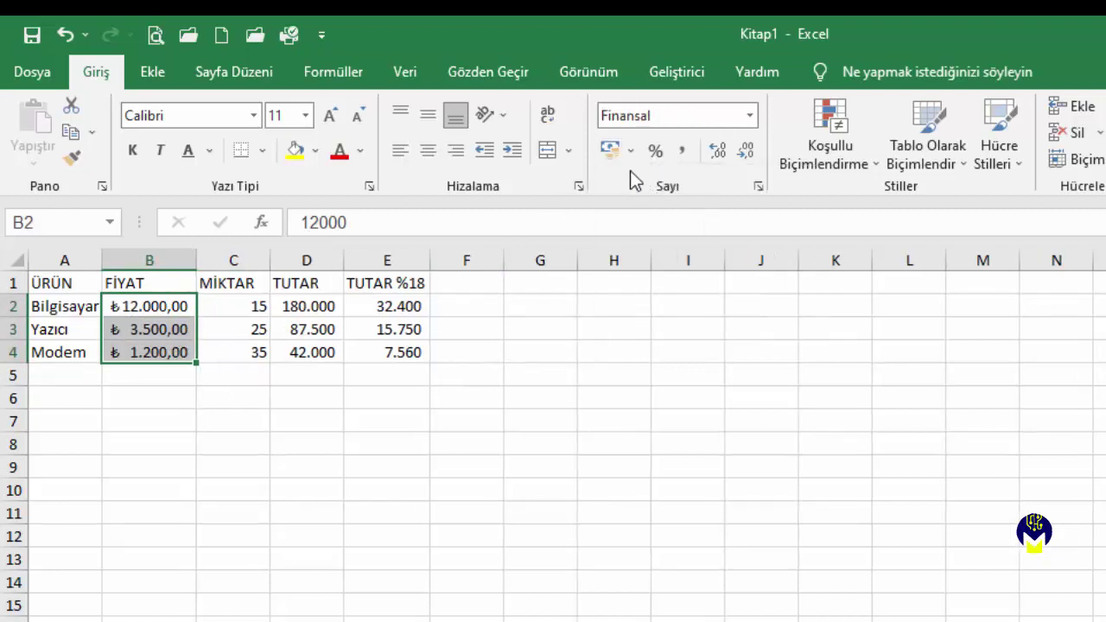
left_click(746, 152)
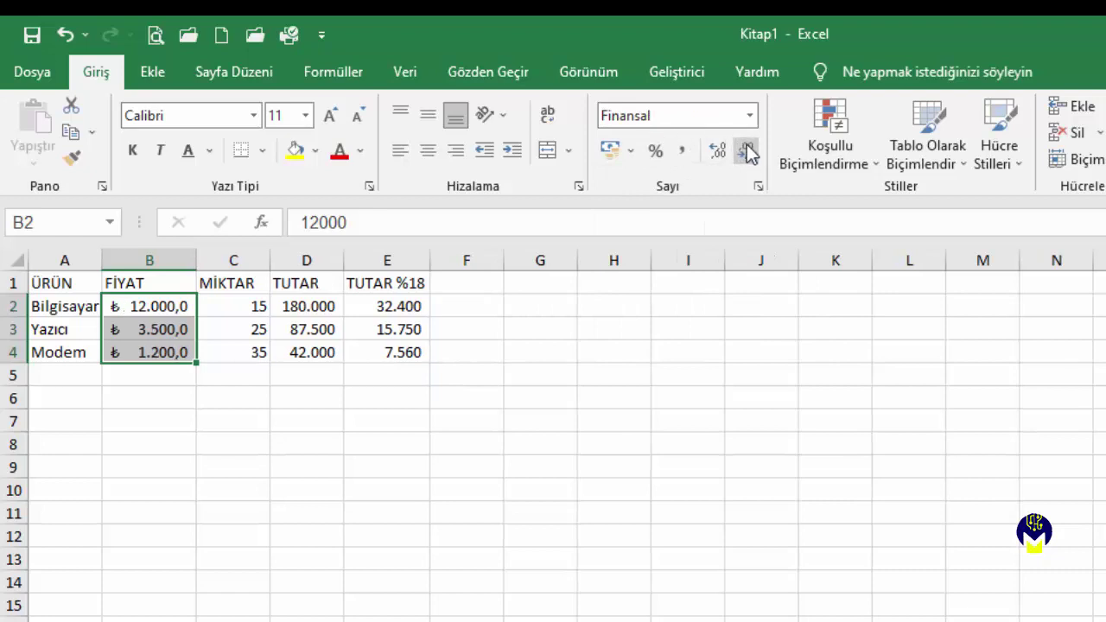
left_click(747, 152)
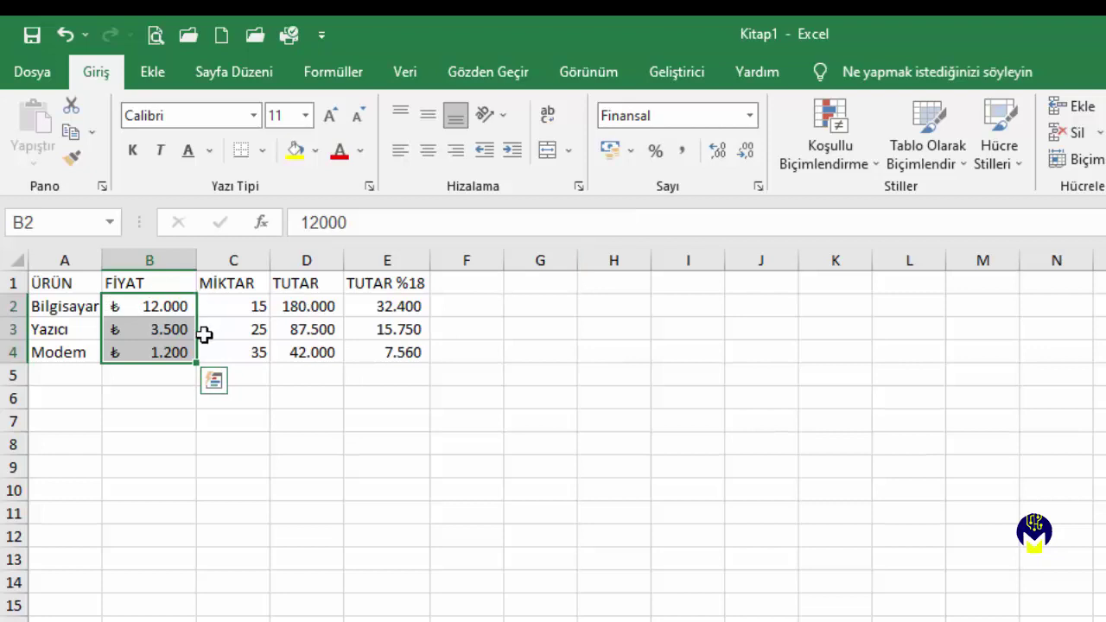
Format the TUTAR and TUTAR %18 amounts in D2 to E4 as Turkish lira (₺) accounting values without decimal places
left_click(339, 304)
left_click_drag(344, 299, 383, 346)
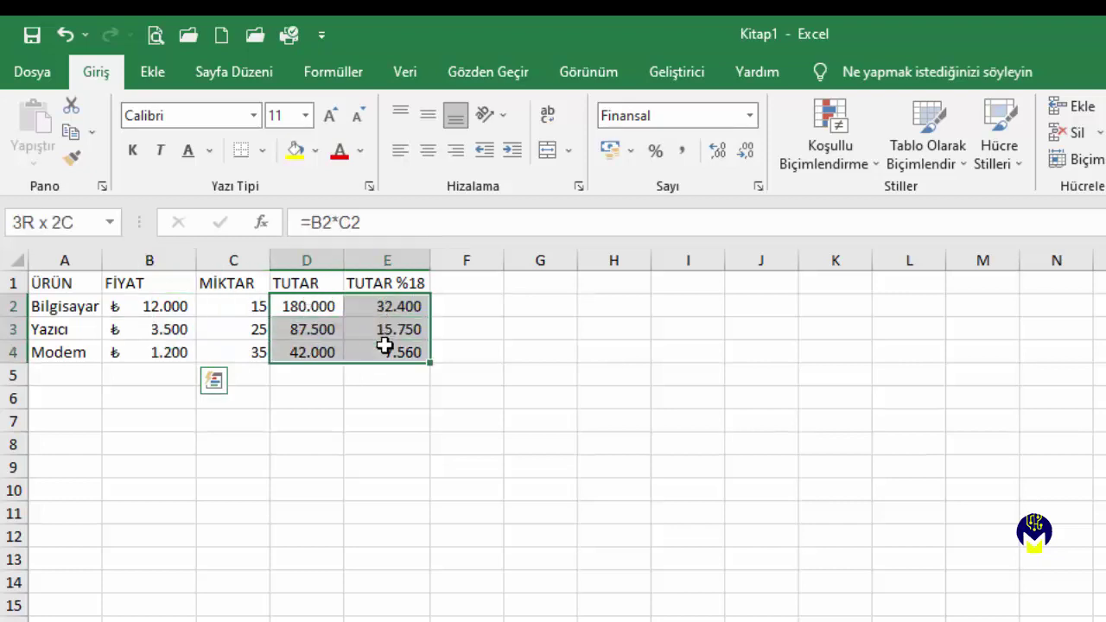
left_click(610, 148)
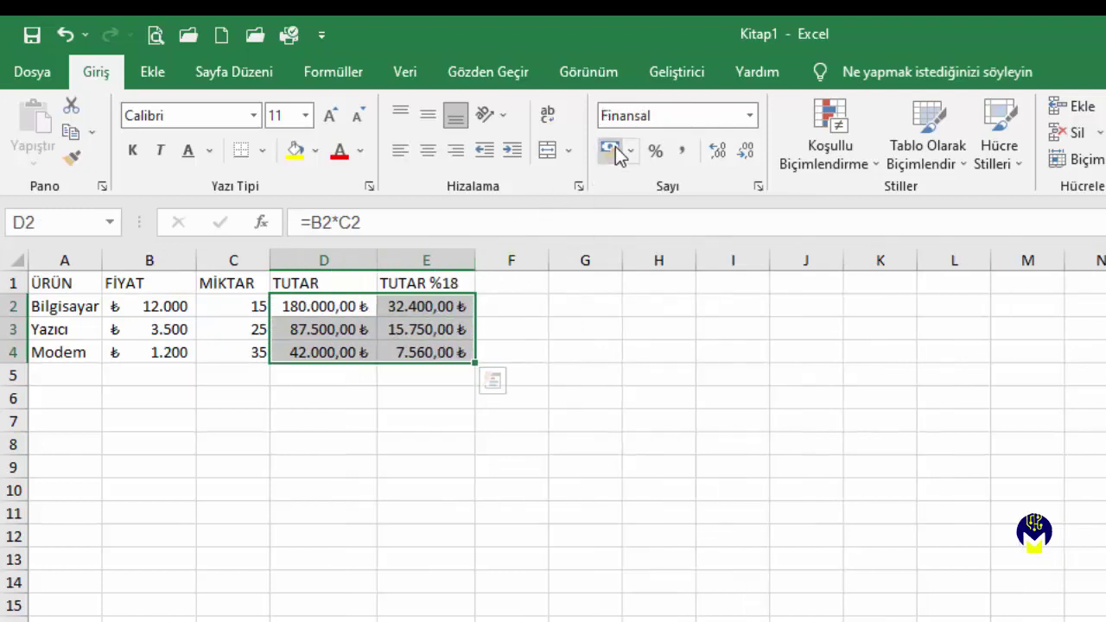
left_click(746, 153)
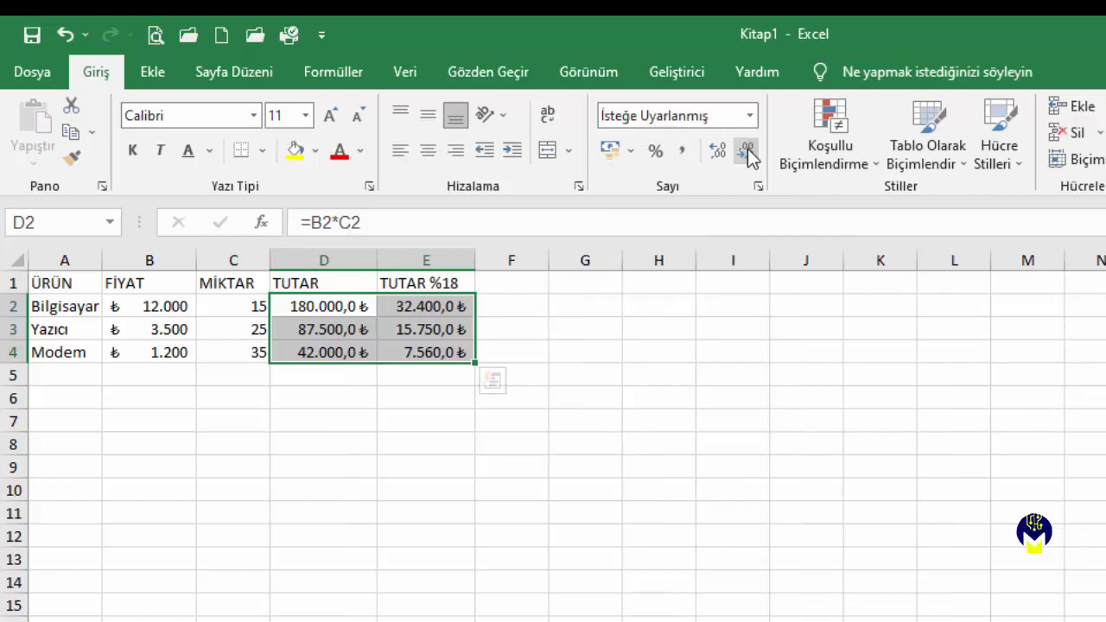
left_click(747, 154)
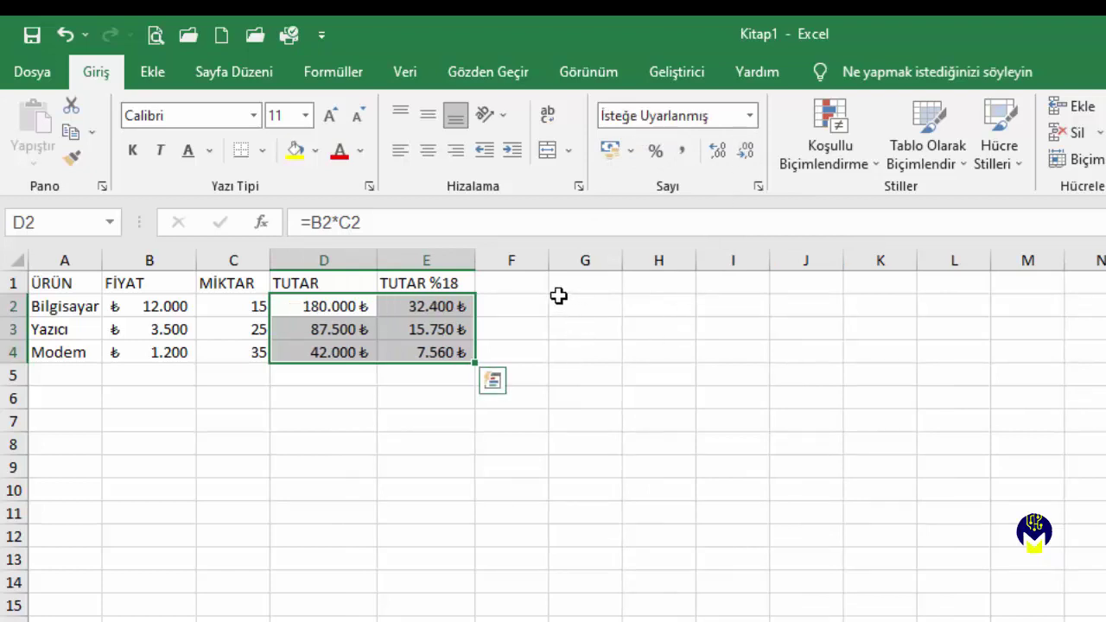
Apply all borders (Tüm Kenarlıklar) to the whole product table, A1 to E4
left_click(358, 330)
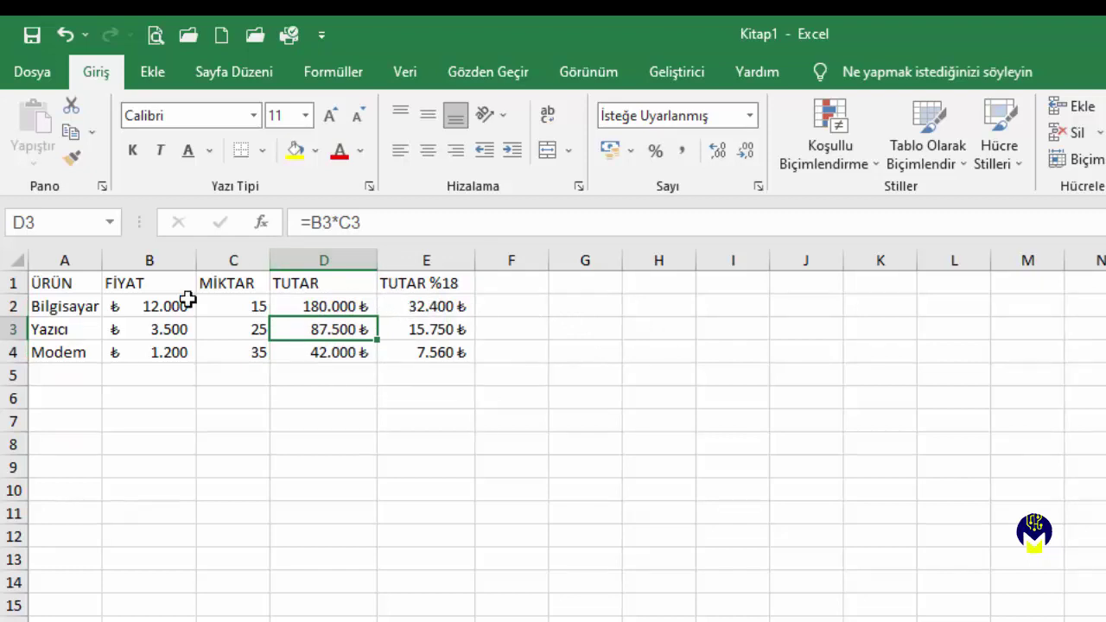
key("ctrl+a")
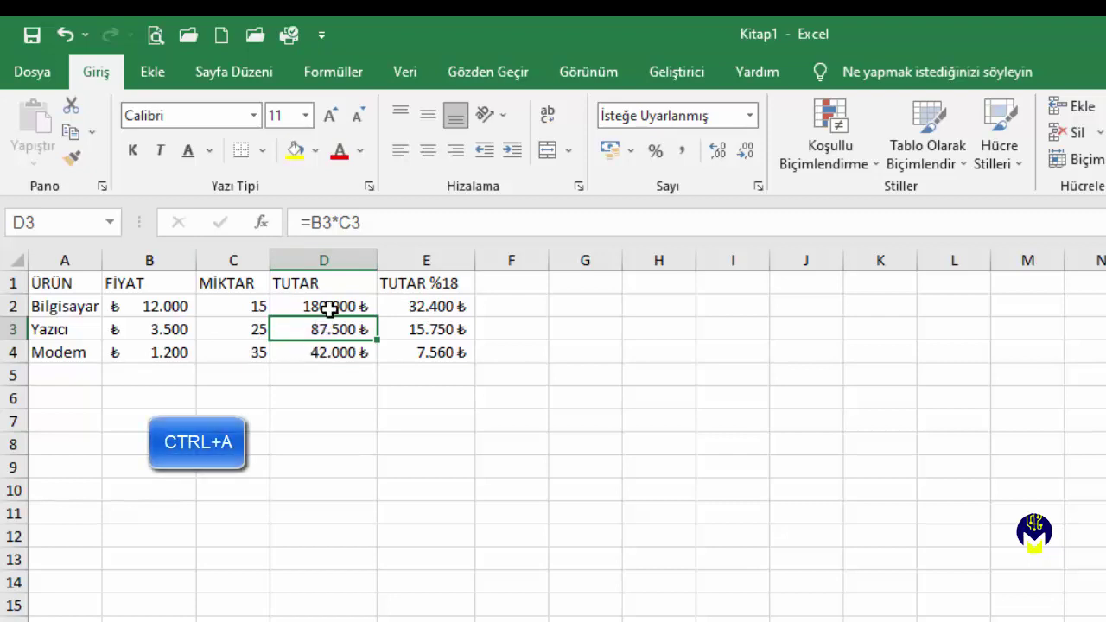
key("ctrl+a")
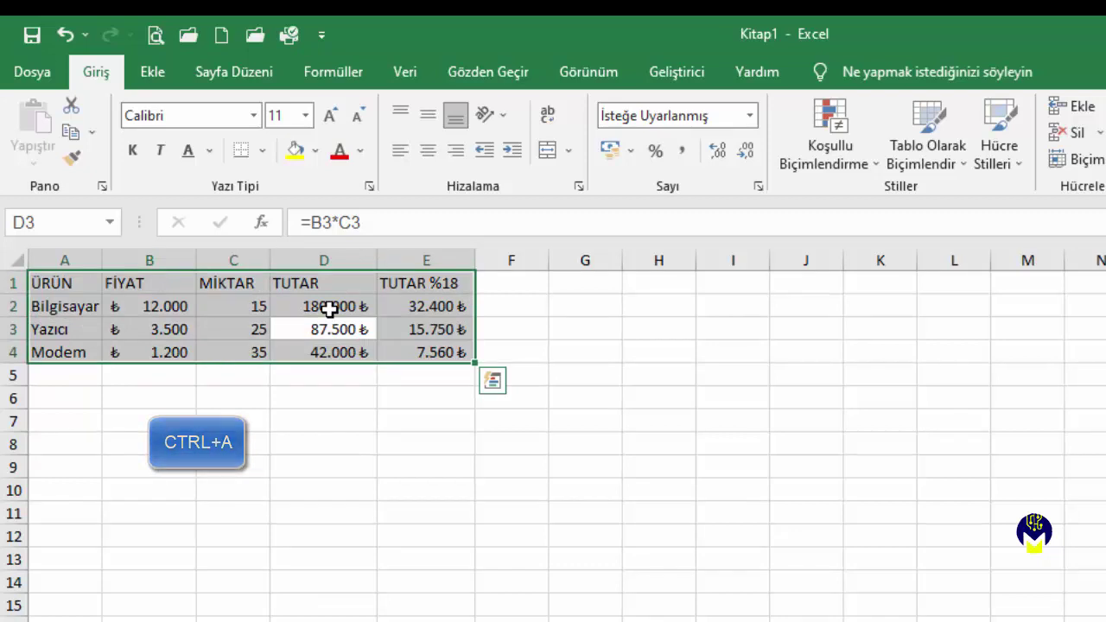
left_click(265, 151)
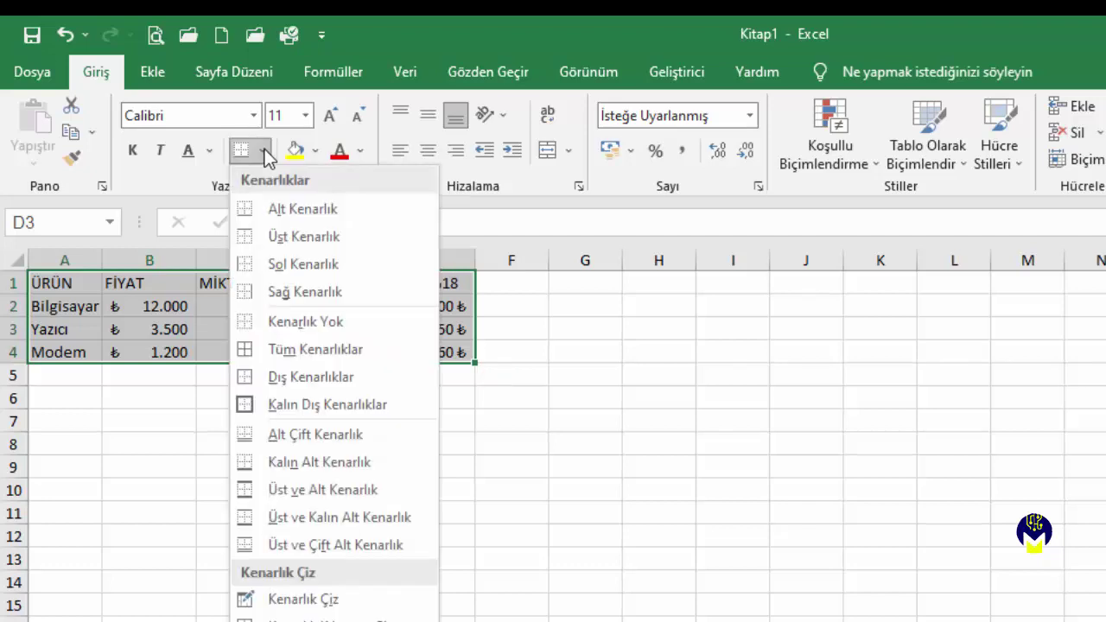
left_click(295, 350)
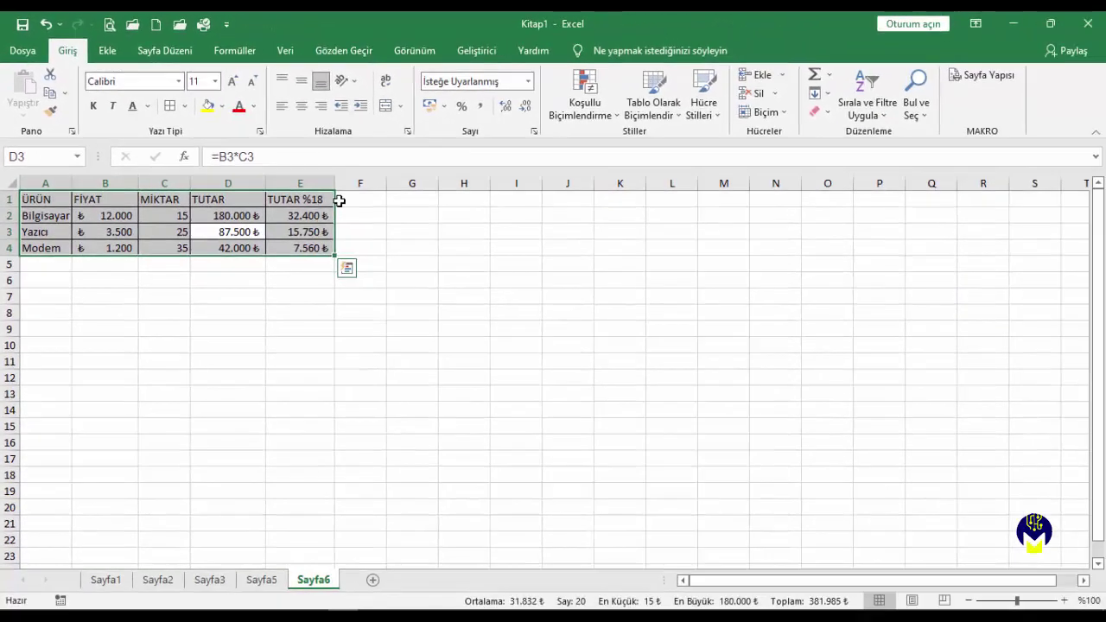
Add a new worksheet and enter the headers ADI, NOT1, NOT2, NOT3, ORT and DURUM in A1 to F1
left_click(372, 579)
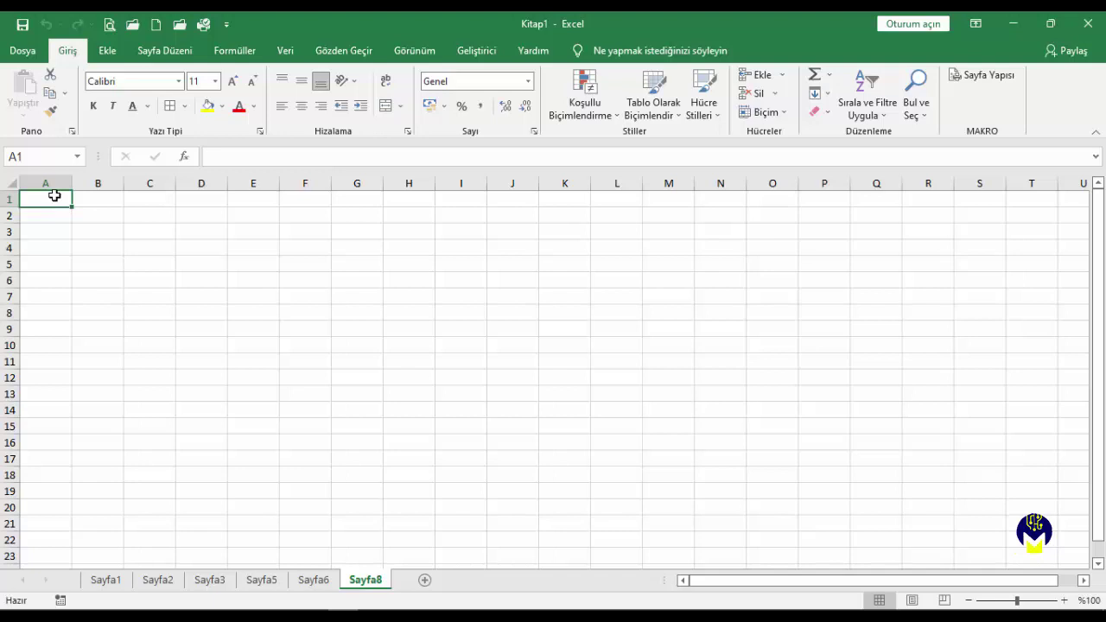
type("ADI")
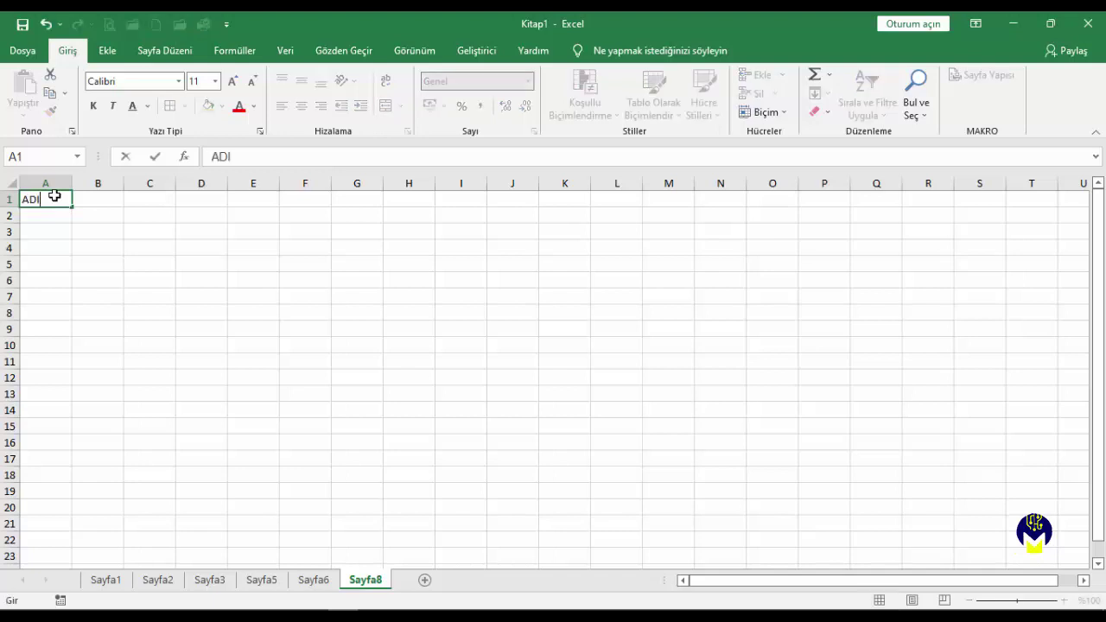
key("Tab")
type("NOT")
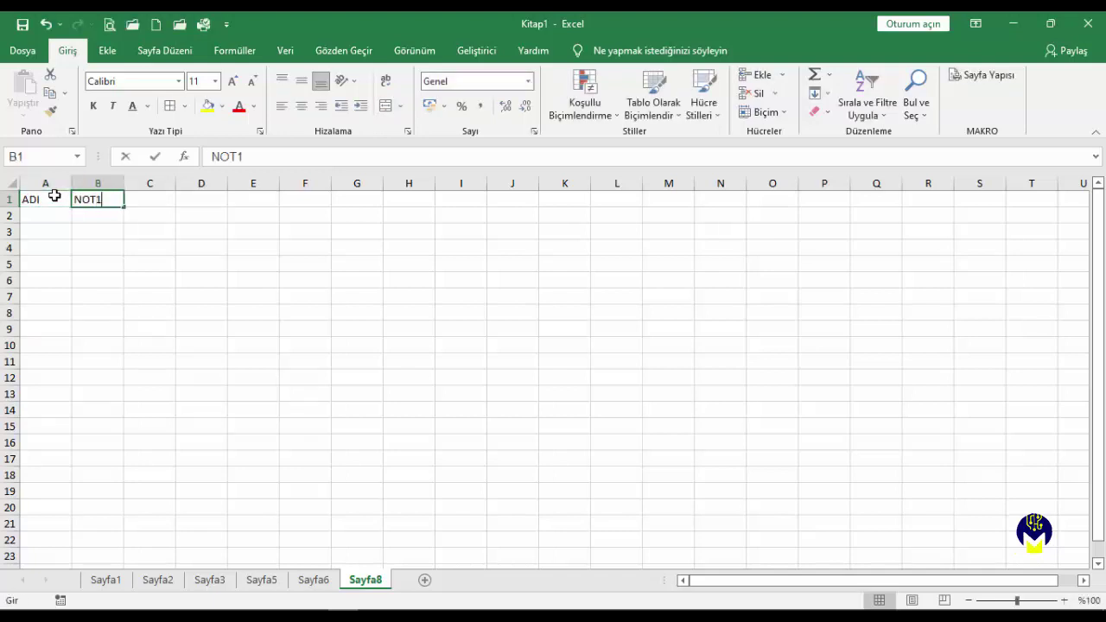
left_click_drag(126, 210, 223, 203)
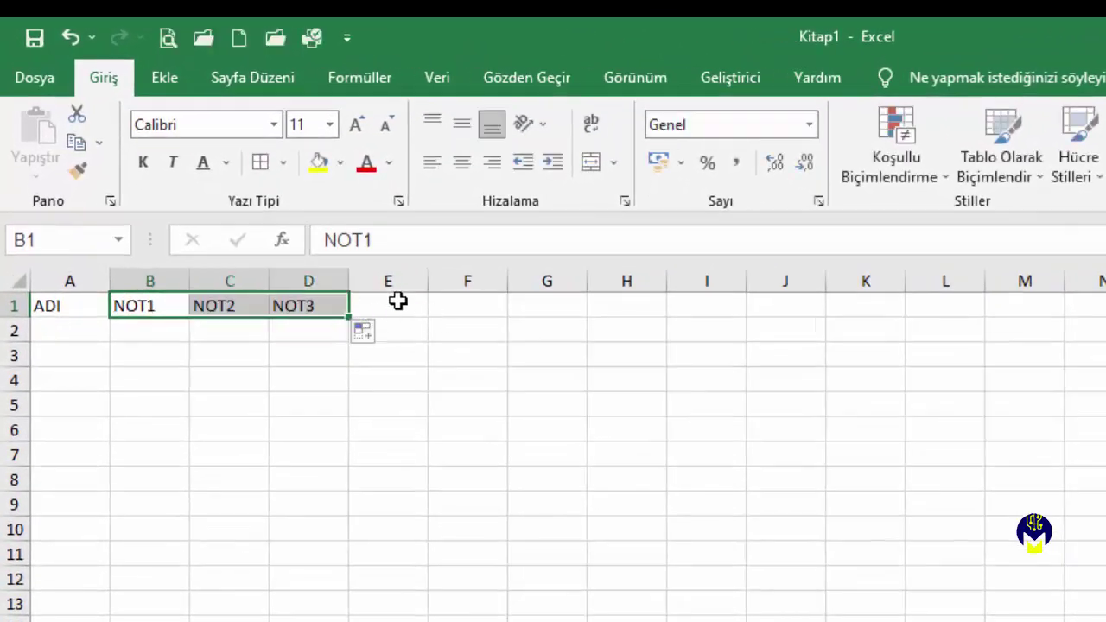
left_click(409, 302)
type("ORT")
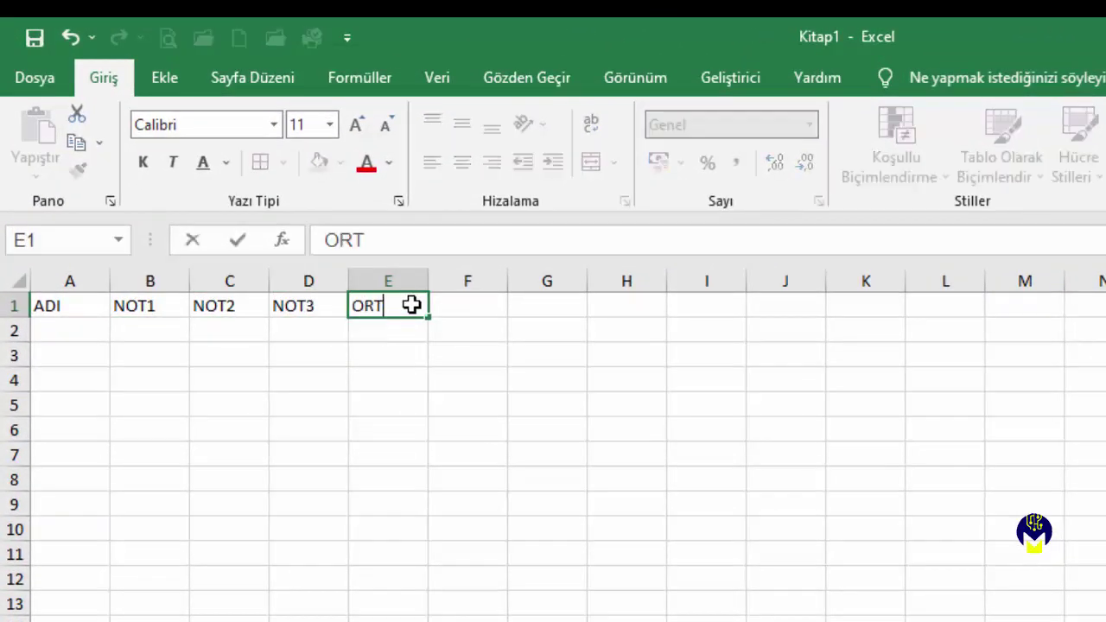
left_click(462, 304)
type("DURUM")
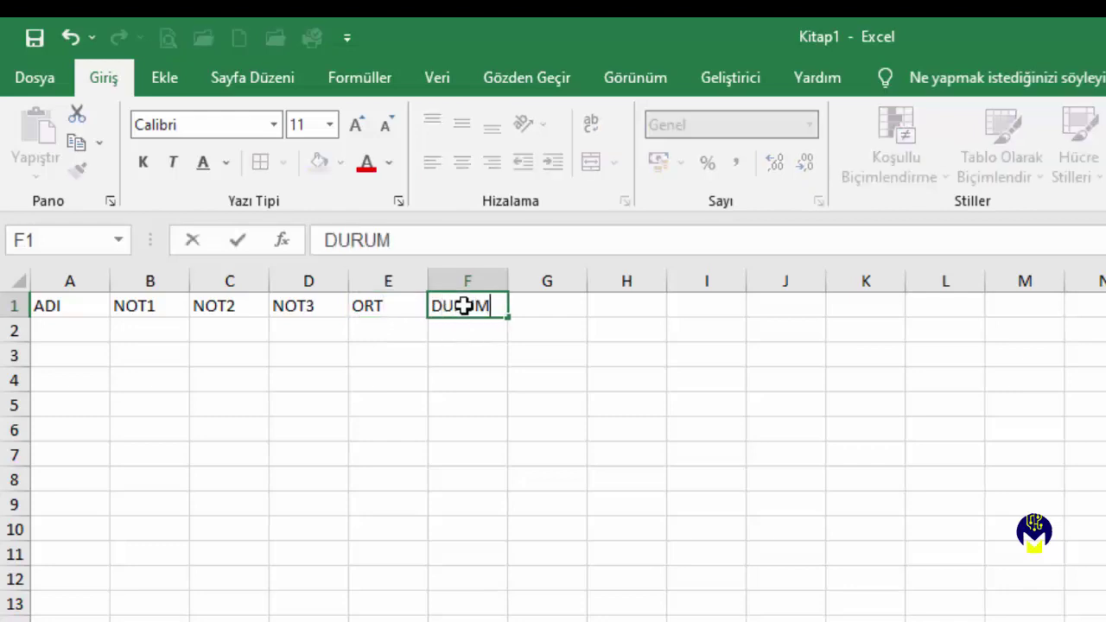
Enter the four students' first names under ADI in cells A2 to A5
left_click(101, 325)
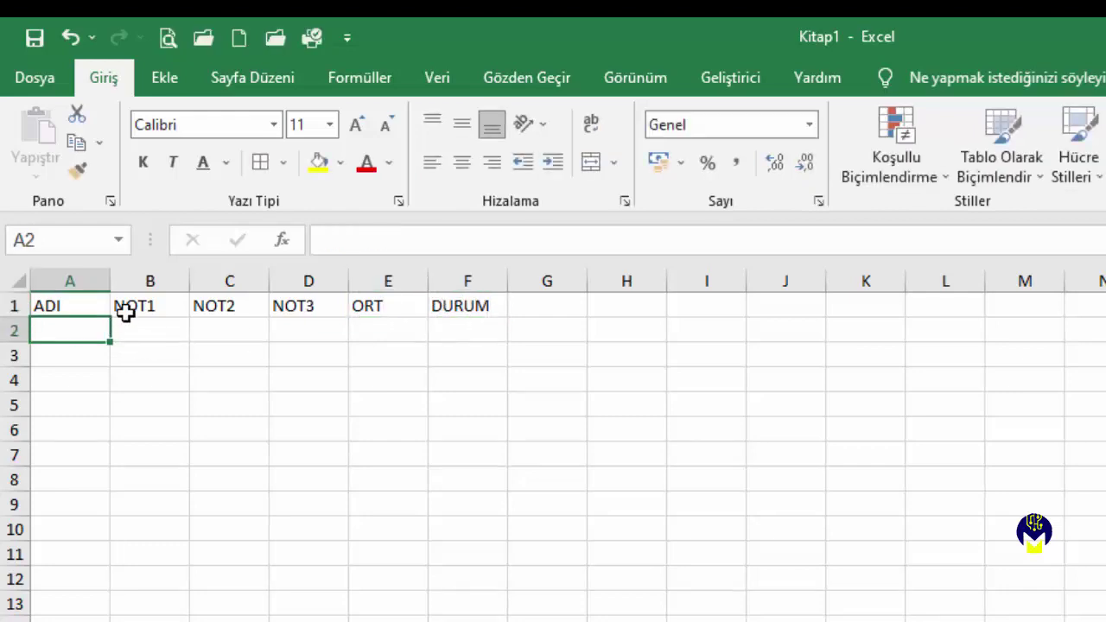
type("Fik")
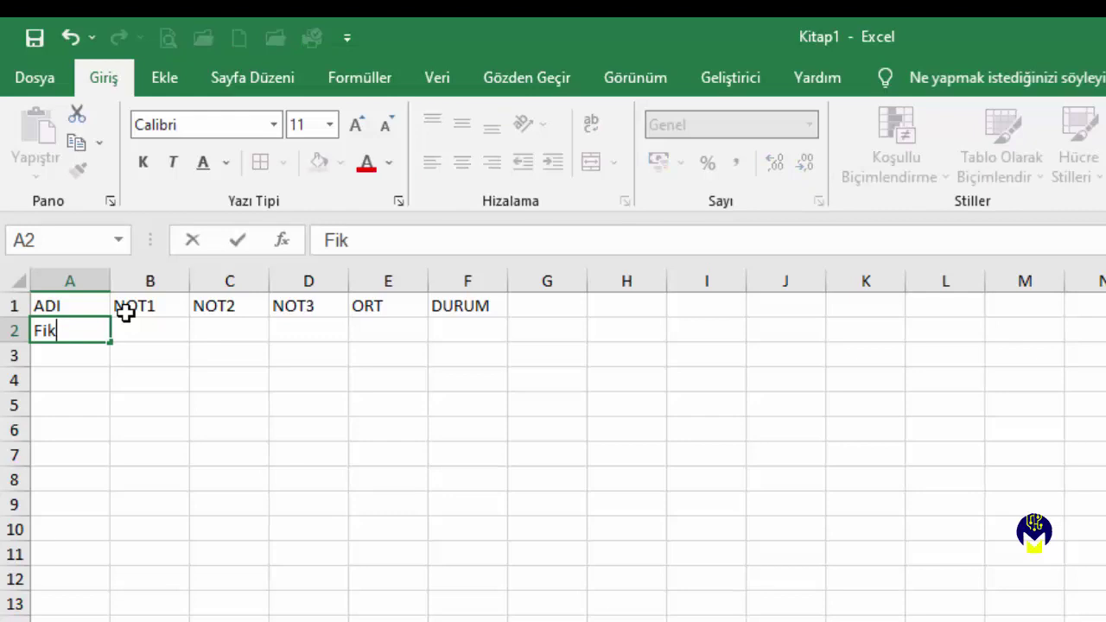
type("ret")
key("Return")
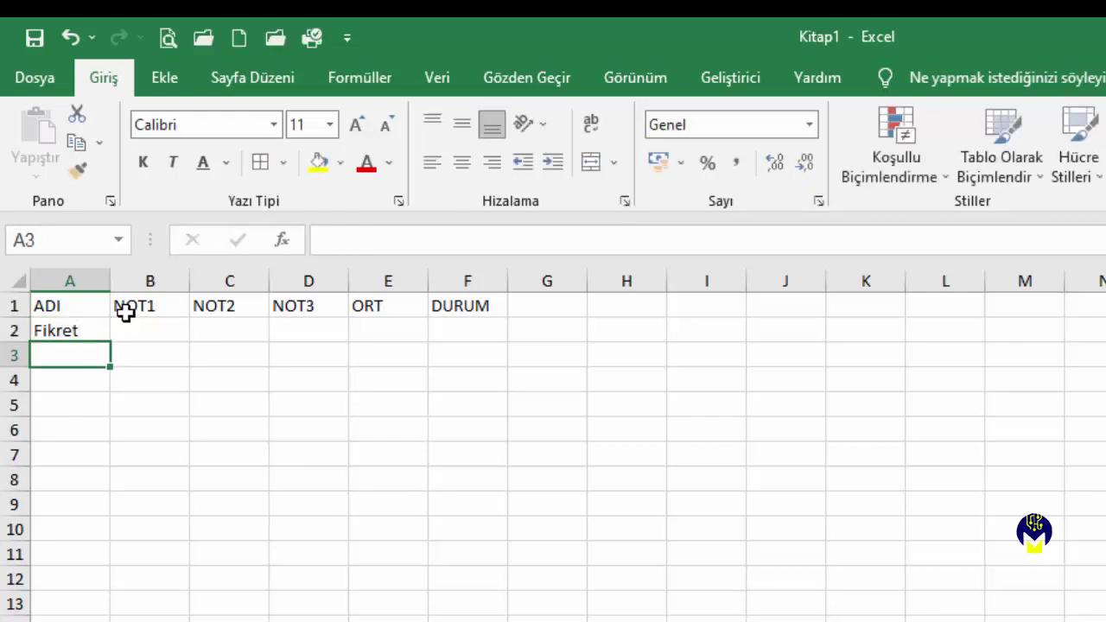
type("İsmet")
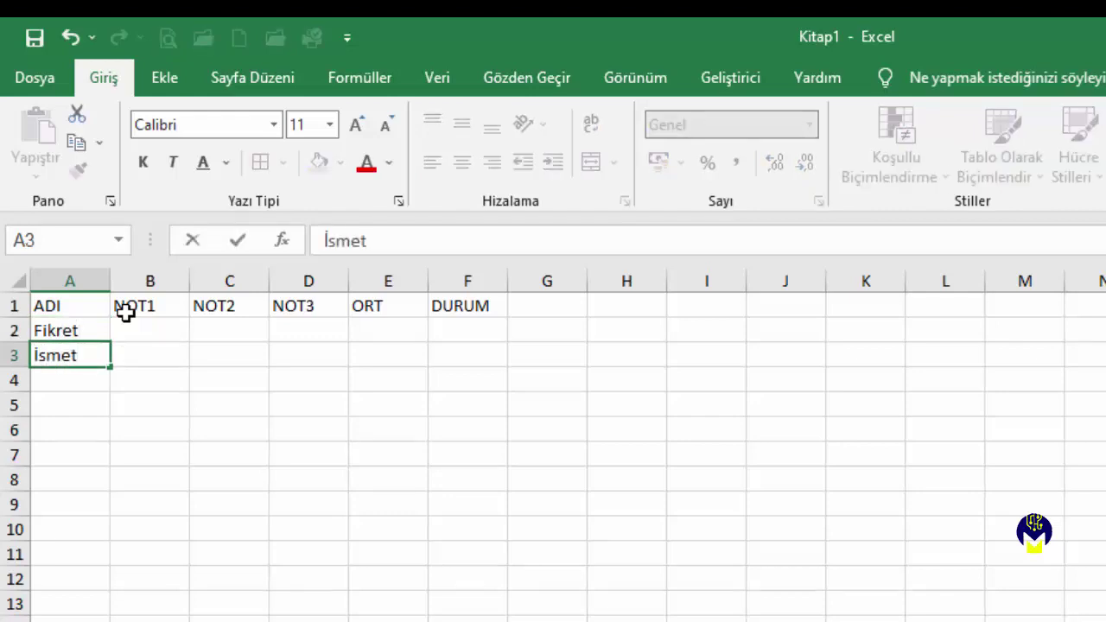
key("Return")
type("Nimet")
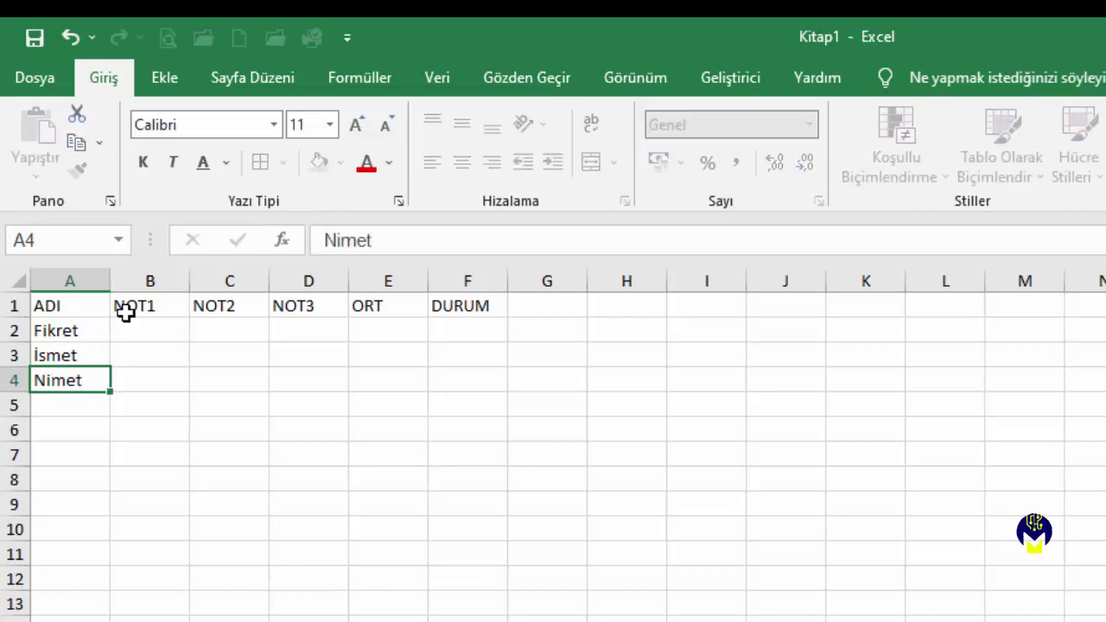
key("Return")
type("Cennet")
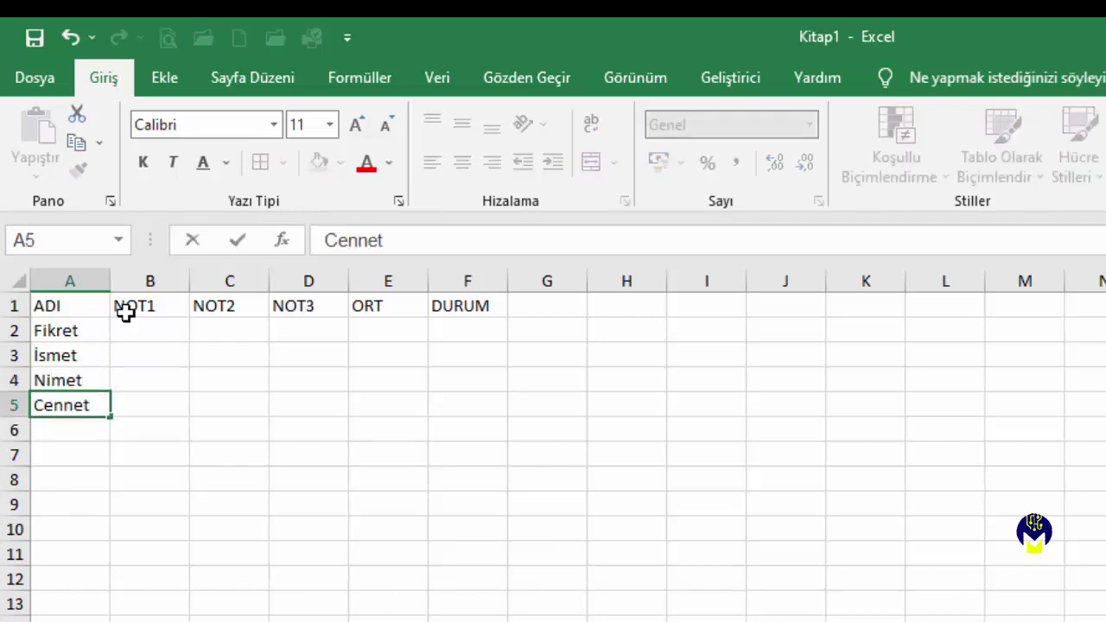
Enter the NOT1 grades 50, 60, 70 and 80 in cells B2 to B5
left_click(151, 326)
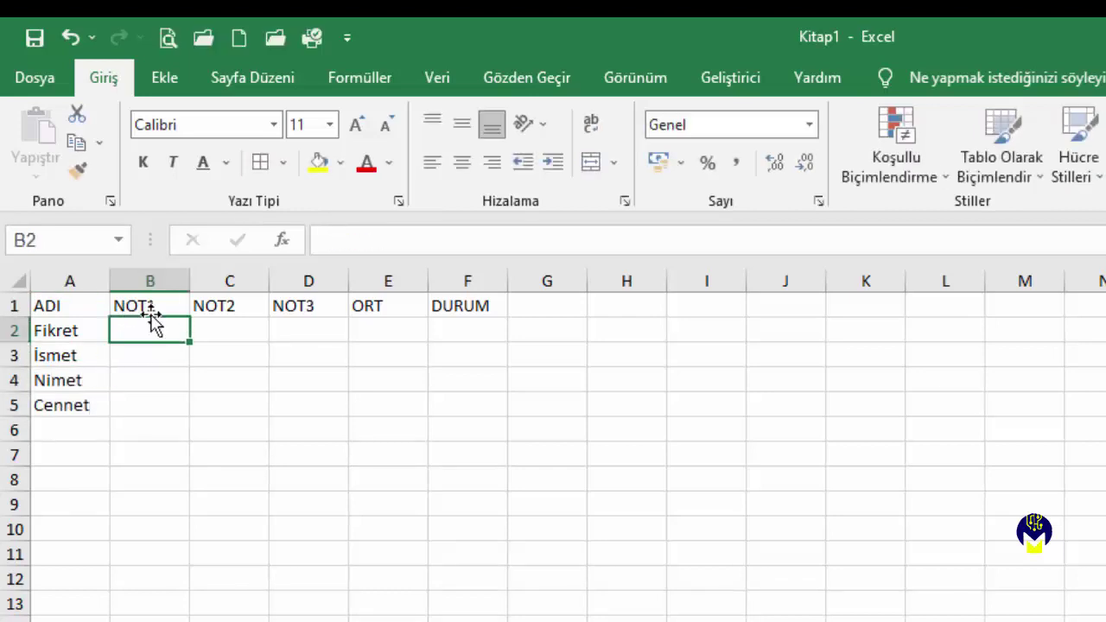
type("50")
key("Return")
type("60")
key("Return")
type("70")
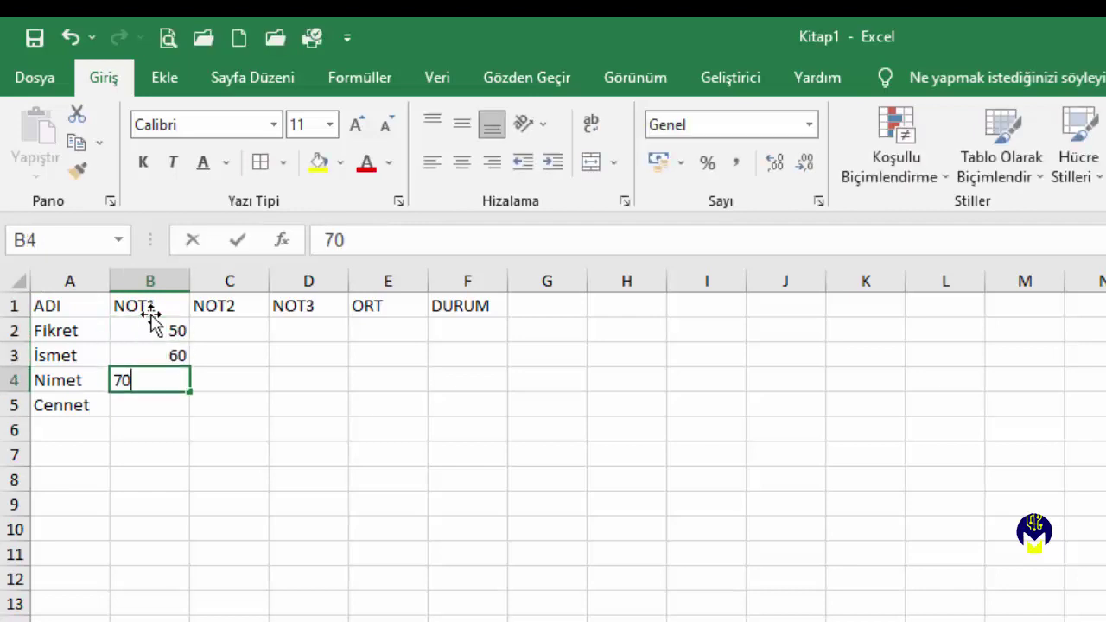
key("Return")
type("80")
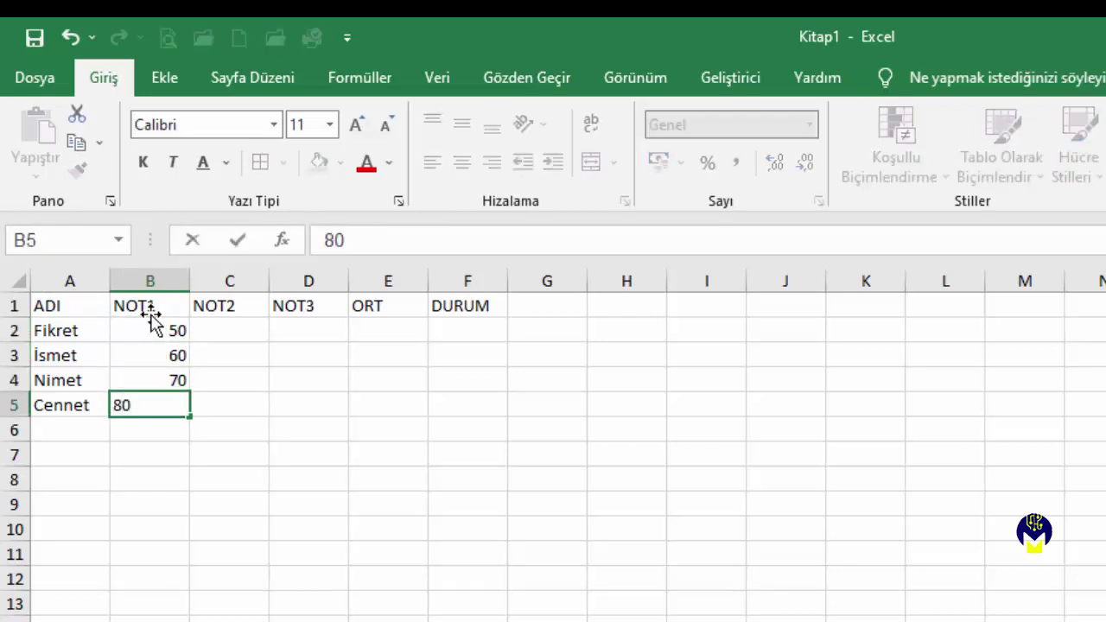
Enter the NOT2 grades 25, 85, 25 and 85 in cells C2 to C5
key("Tab")
key("Up")
key("Up")
key("Up")
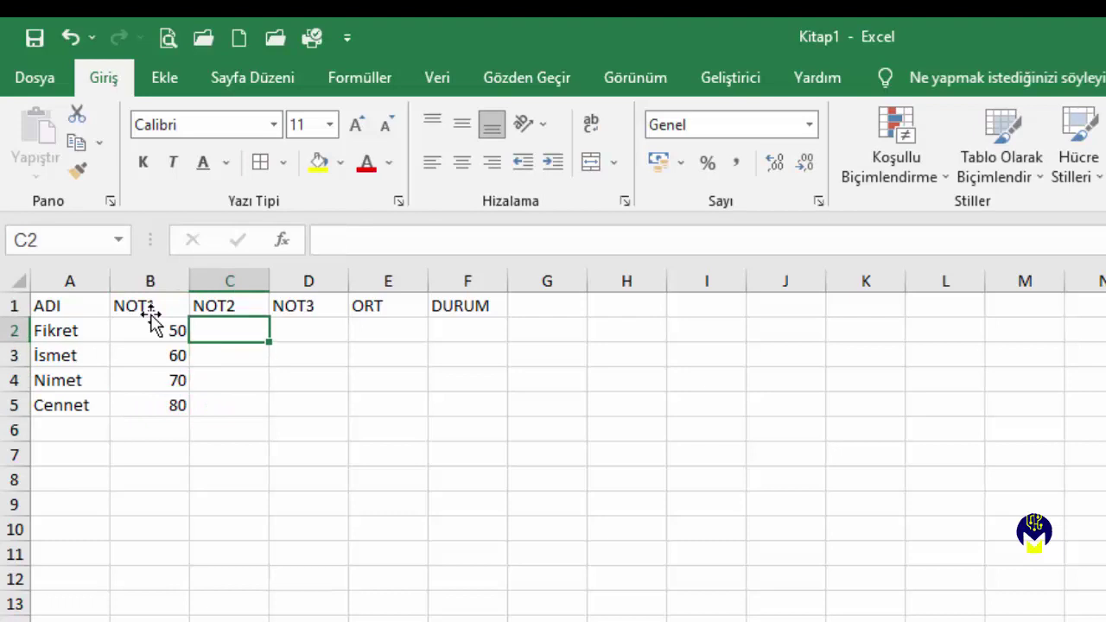
type("25")
key("Return")
type("85")
key("Return")
type("25")
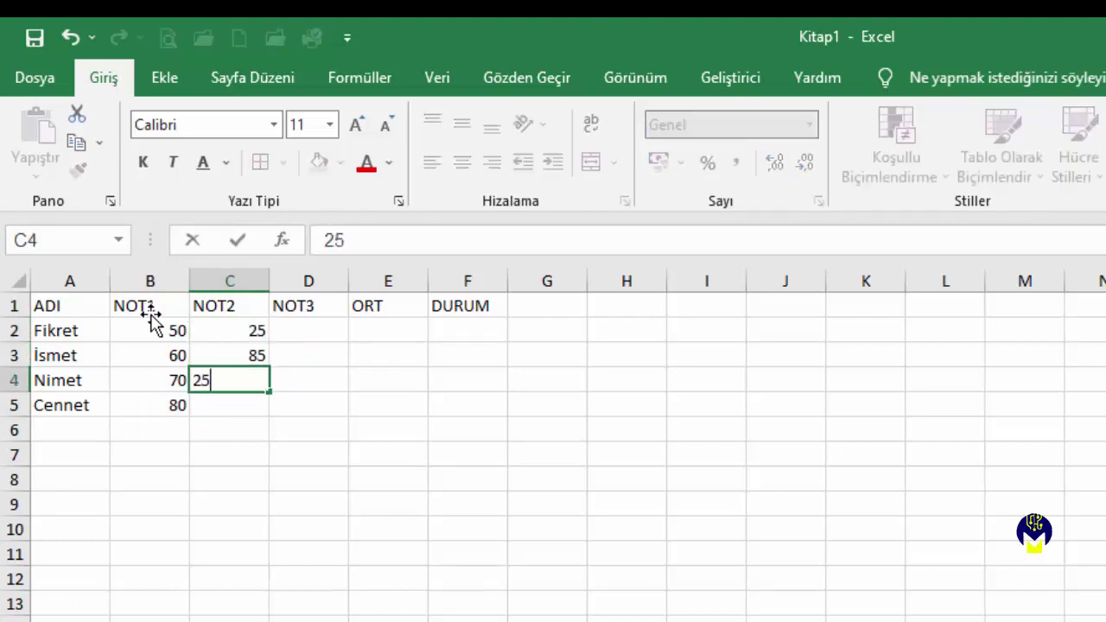
key("Return")
type("85")
Enter the NOT3 grades 30, 50, 70 and 90 in cells D2 to D5
left_click(304, 327)
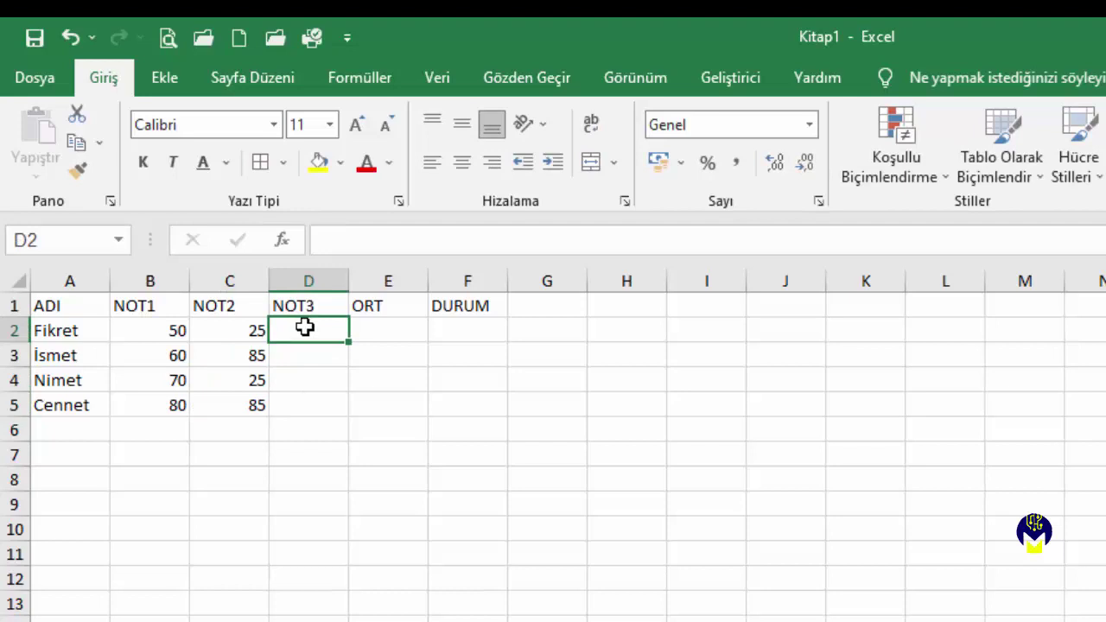
type("30")
key("Return")
type("70")
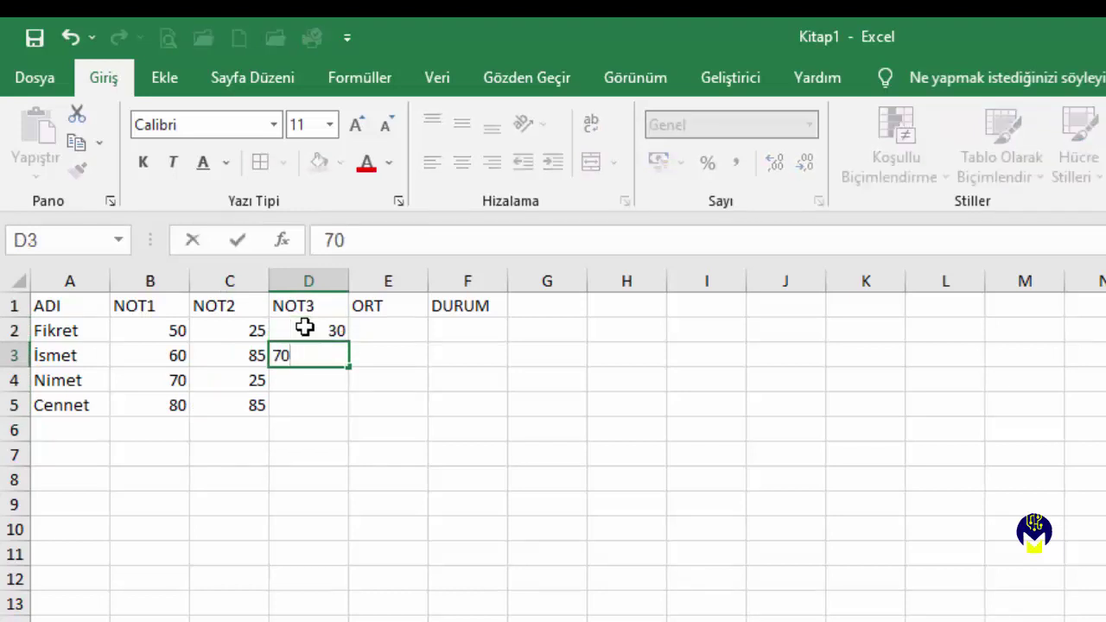
key("BackSpace")
key("BackSpace")
type("50")
key("Return")
type("70")
key("Return")
type("9")
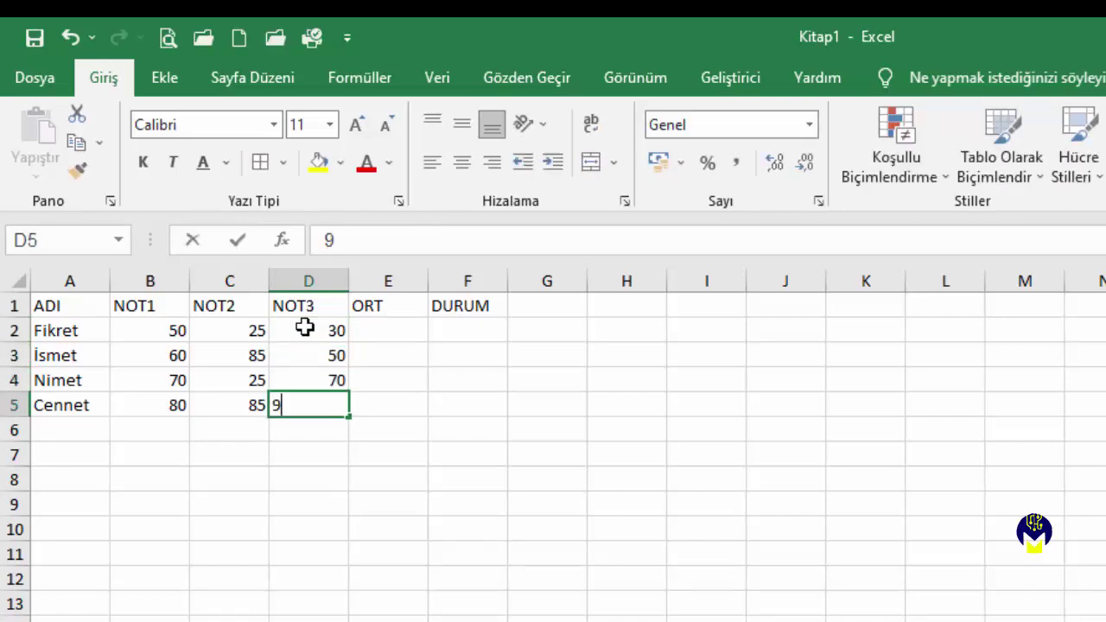
type("0")
Calculate the first student's average in E2 with =ORTALAMA(B2:D2) and fill the formula down to E5
left_click(374, 334)
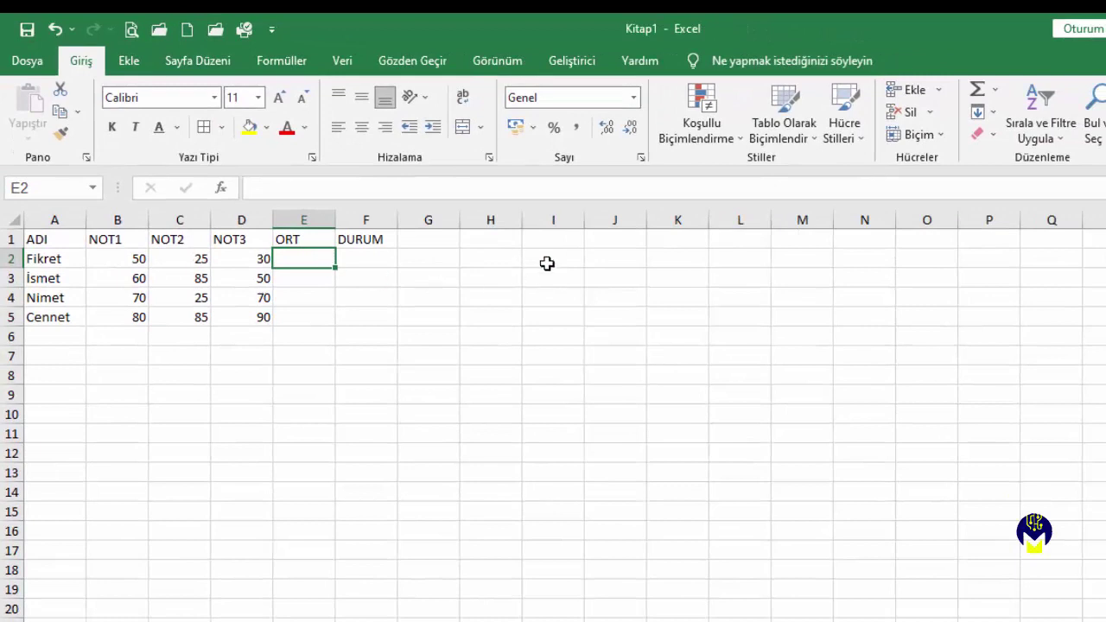
left_click(995, 90)
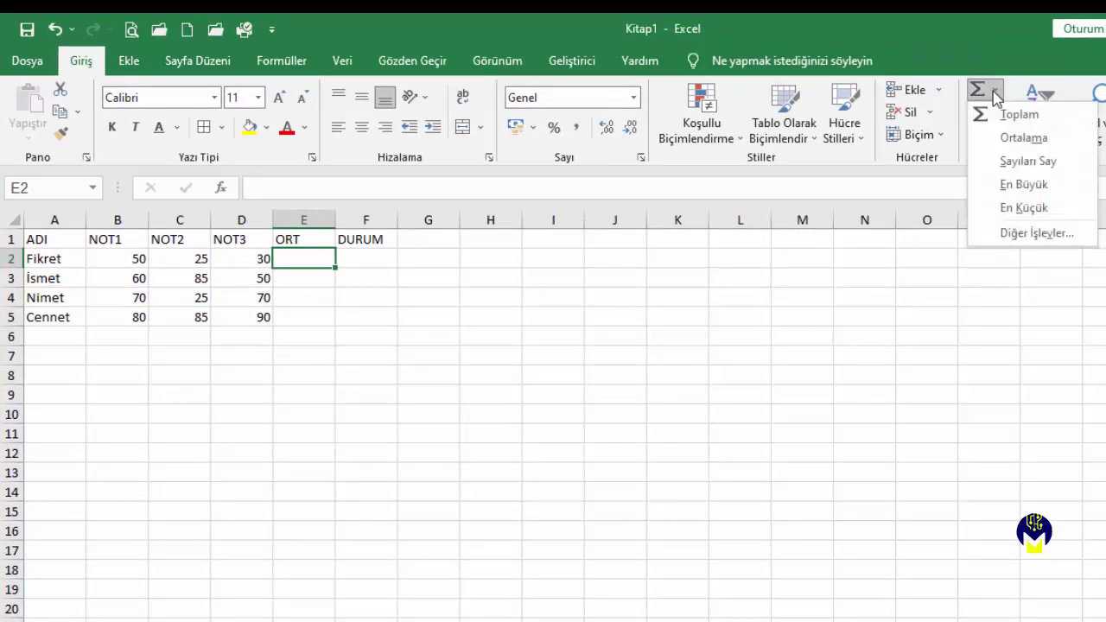
left_click(1018, 139)
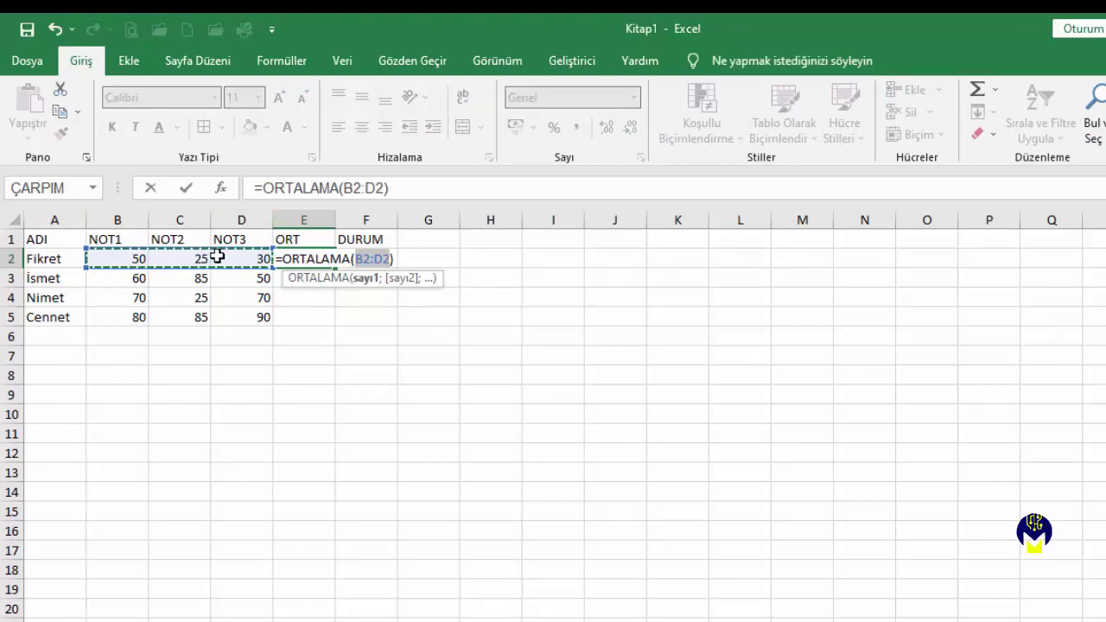
left_click(188, 192)
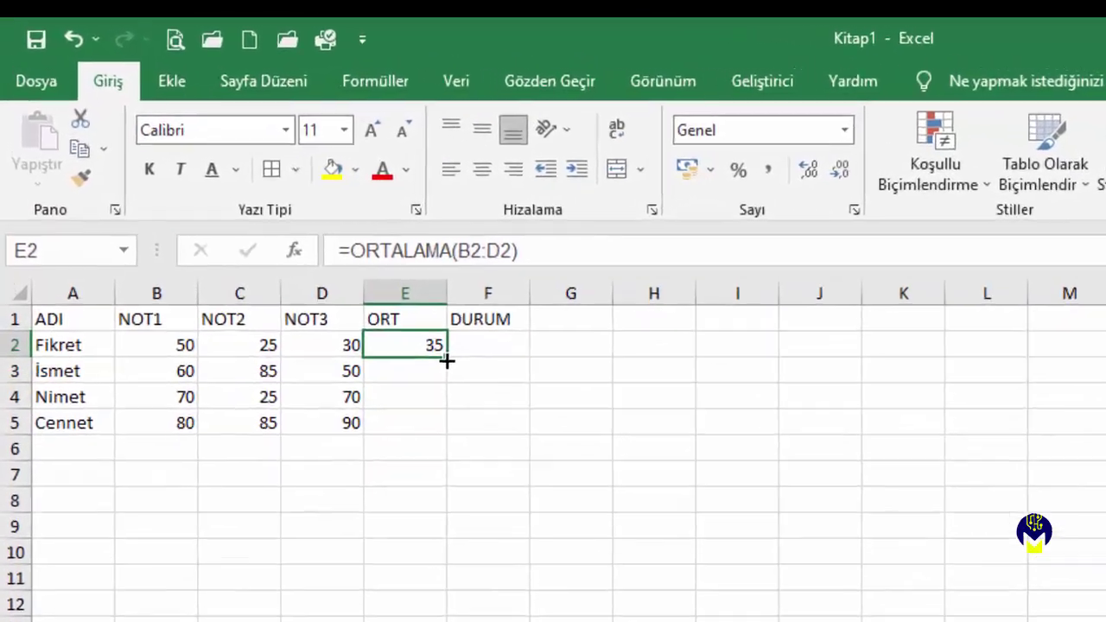
left_click_drag(335, 268, 328, 311)
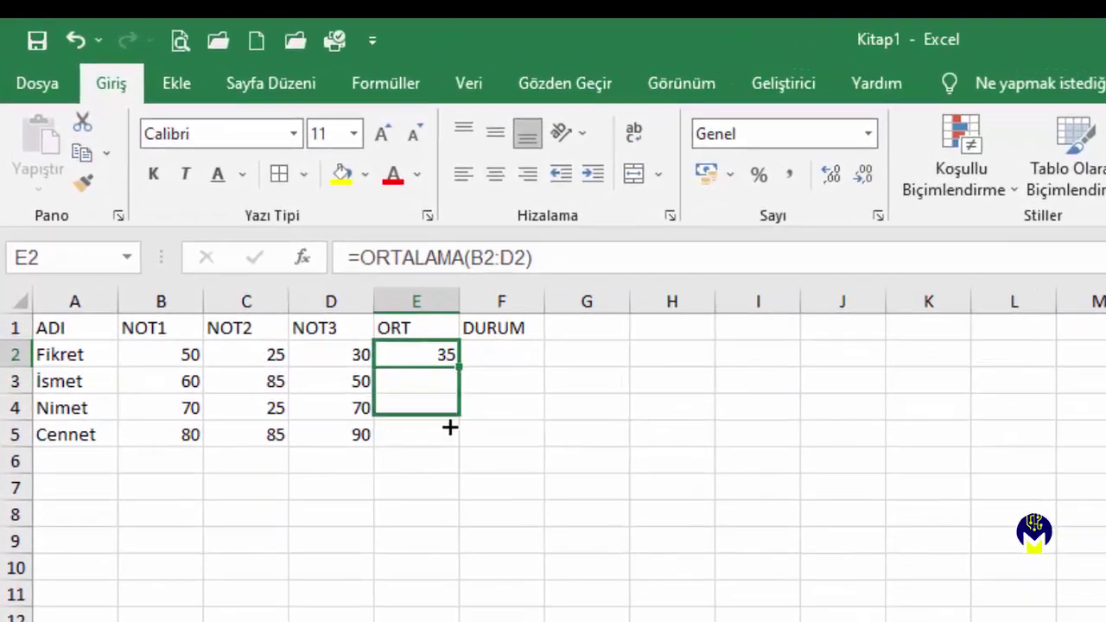
left_click_drag(449, 426, 444, 453)
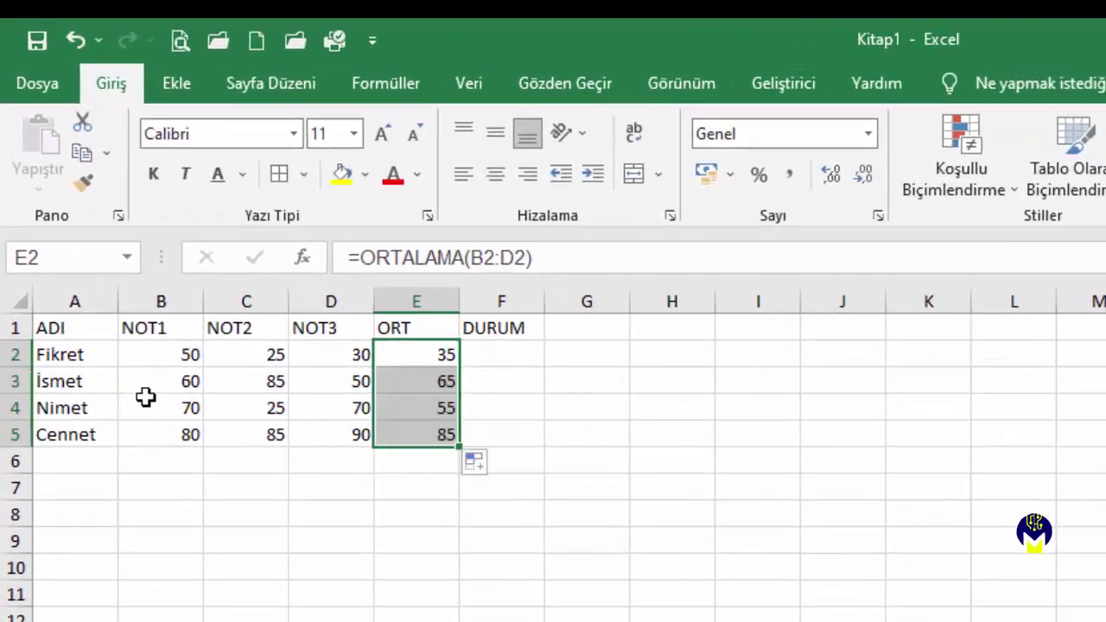
Insert the EĞER function into the first student's DURUM cell, F2, choosing it from the full function list
left_click(526, 353)
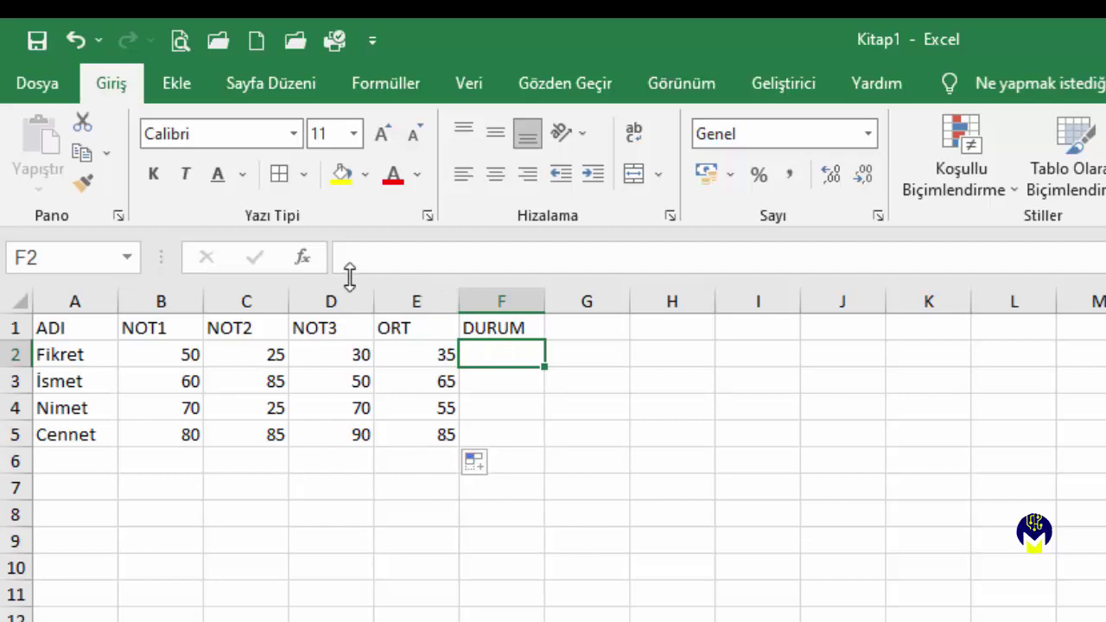
left_click(303, 260)
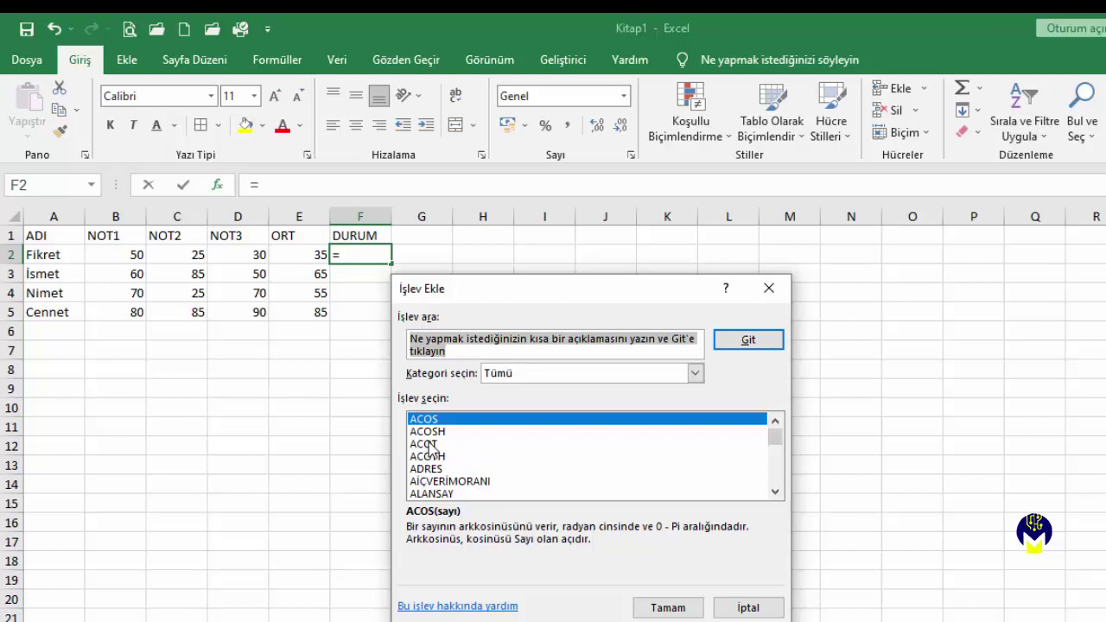
left_click(429, 445)
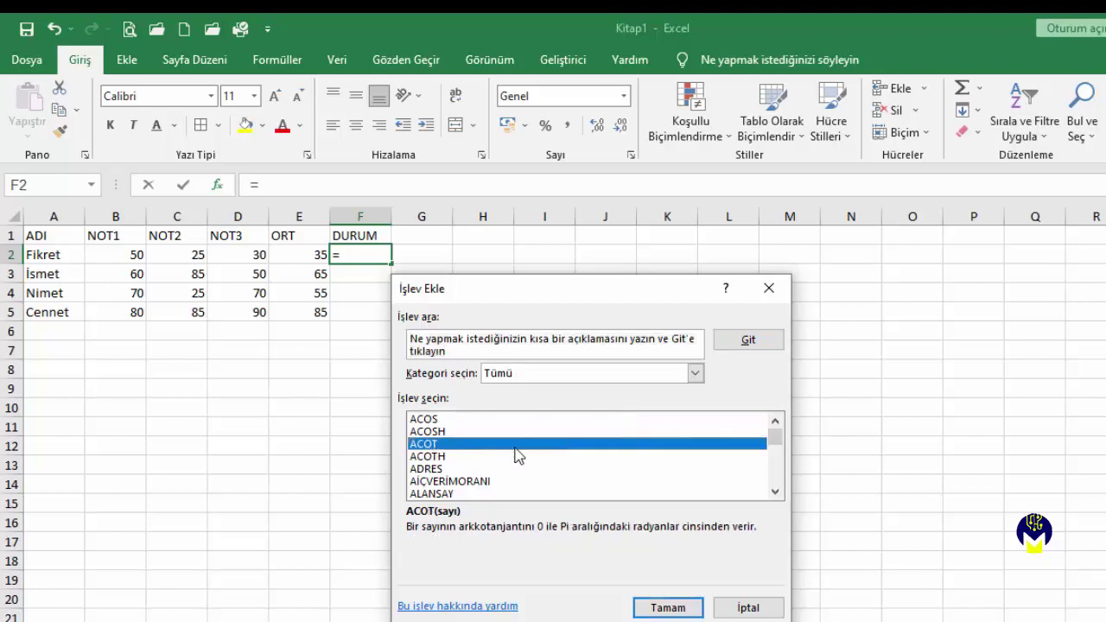
key("e")
scroll(516, 456, "down", 1)
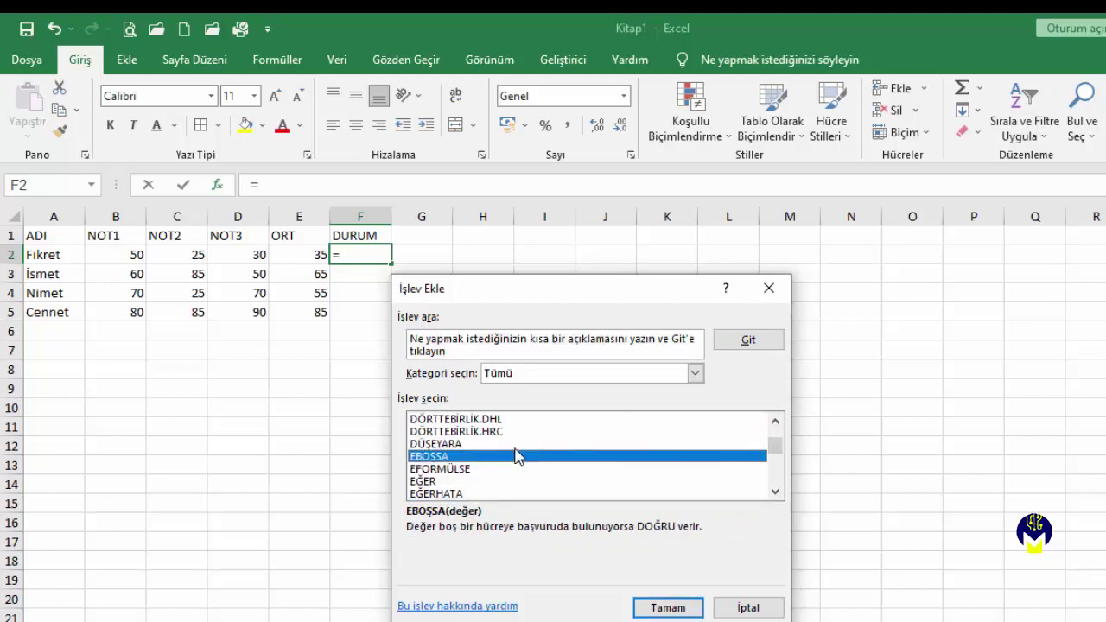
left_click(424, 481)
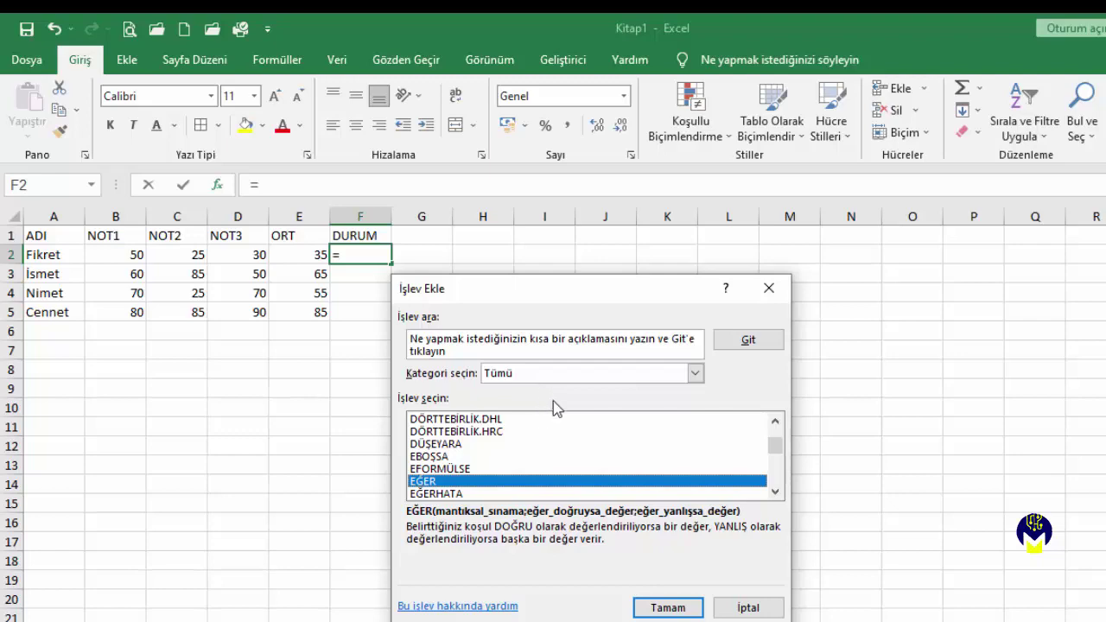
left_click(671, 606)
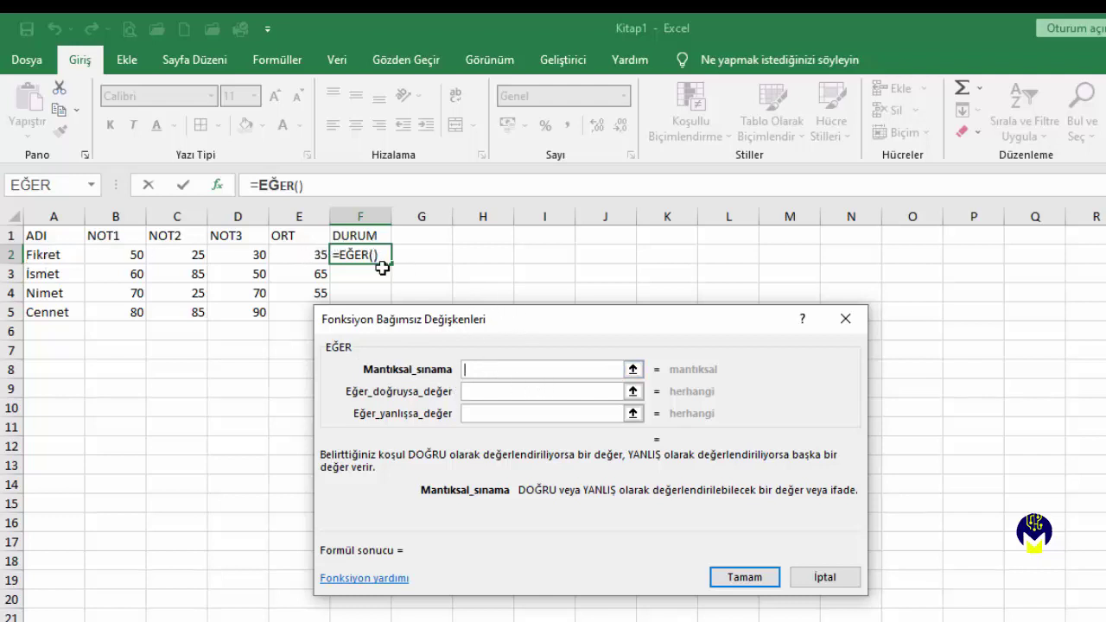
Set the EĞER arguments to the test E2>=50, GEÇTİ when true and KALDI when false, and confirm the function
left_click(302, 254)
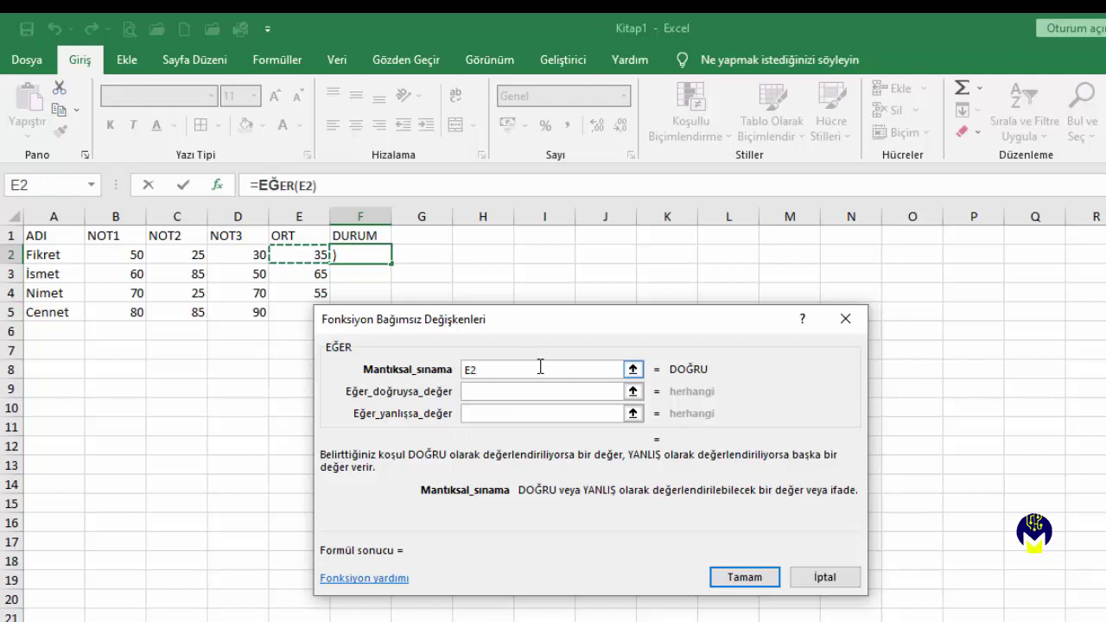
type(">")
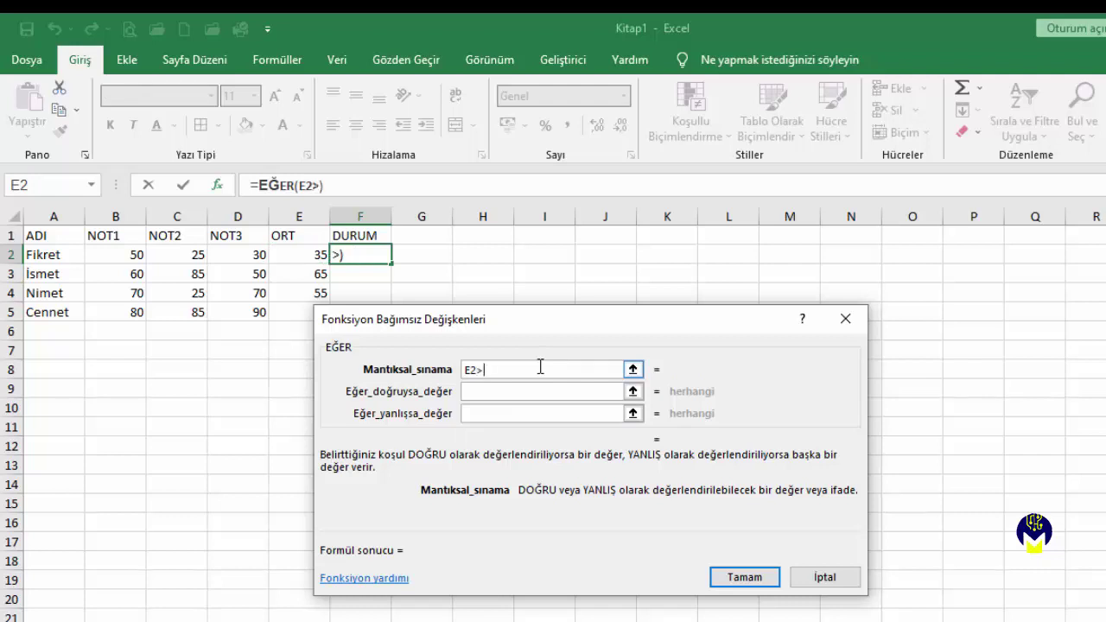
type("=50")
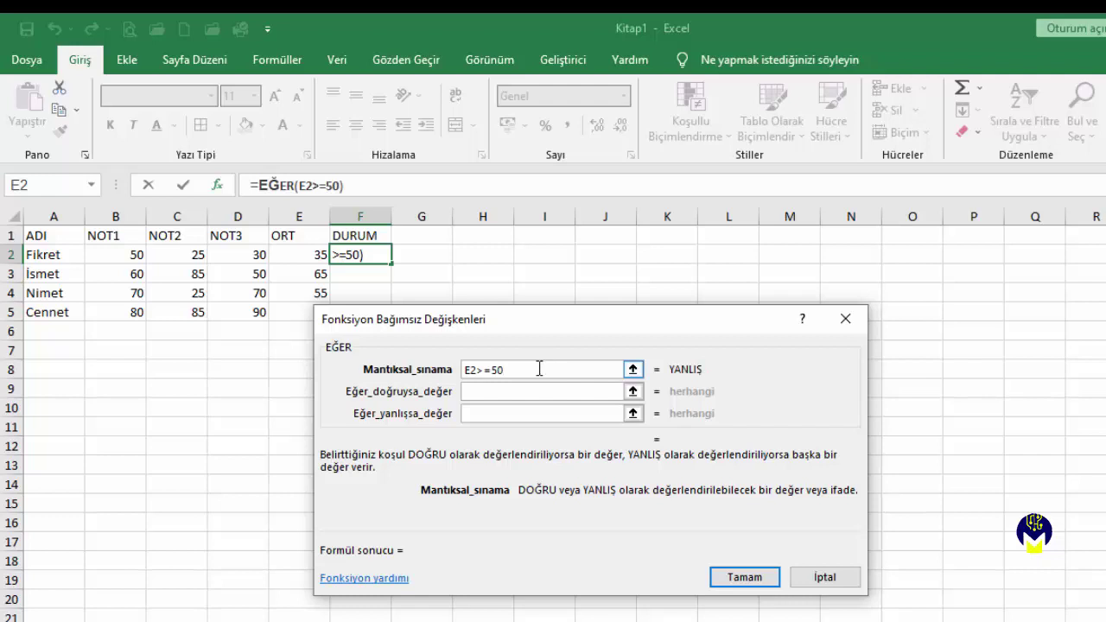
left_click(492, 392)
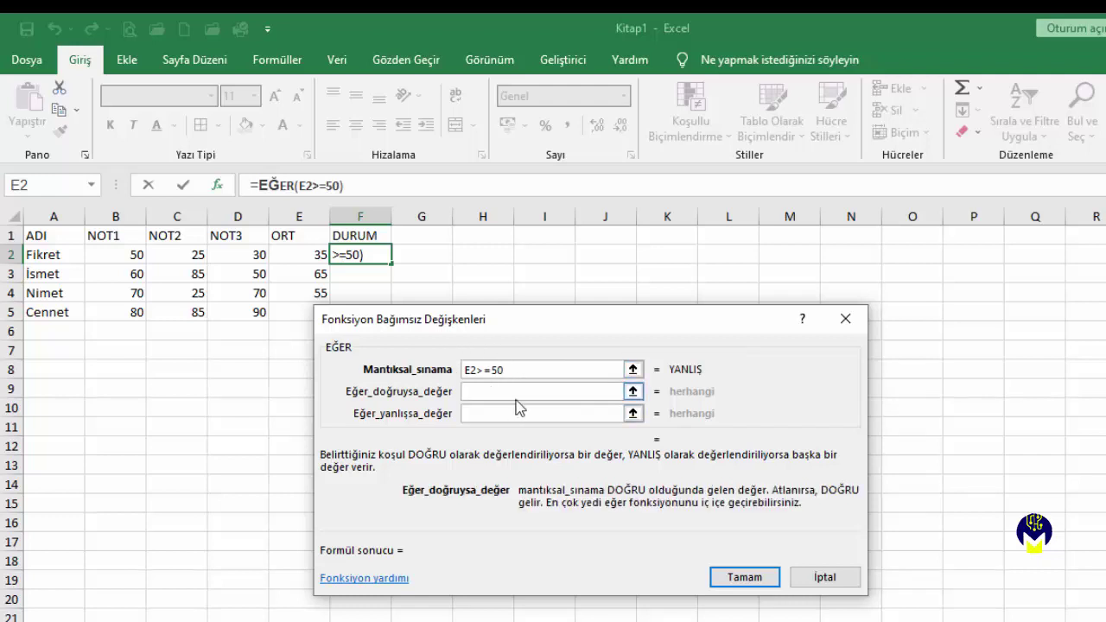
type("GEÇTİ")
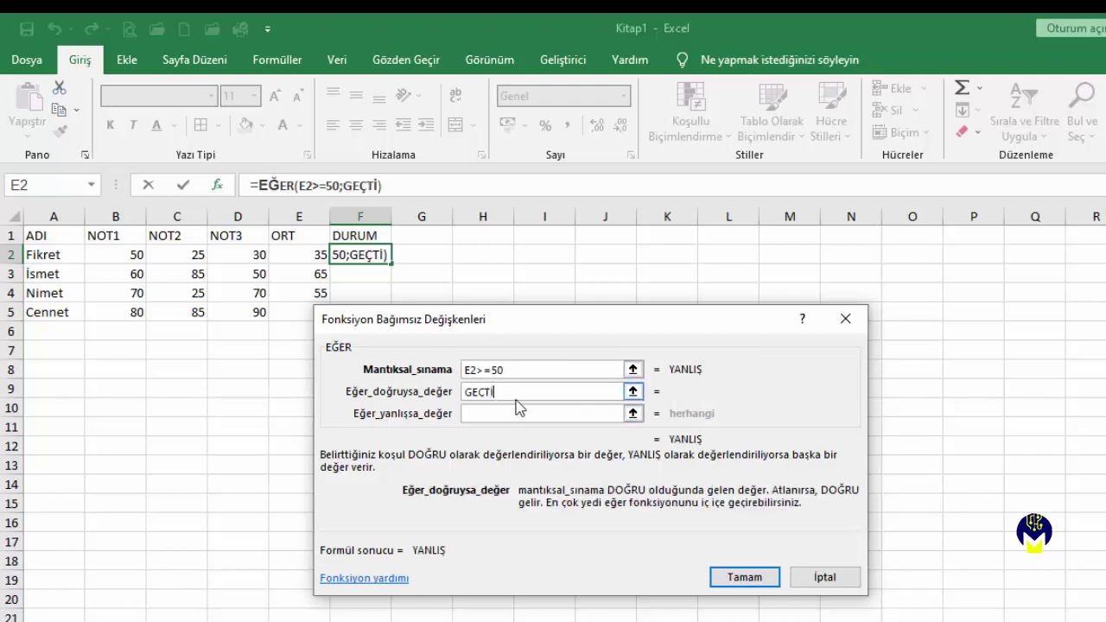
left_click(487, 413)
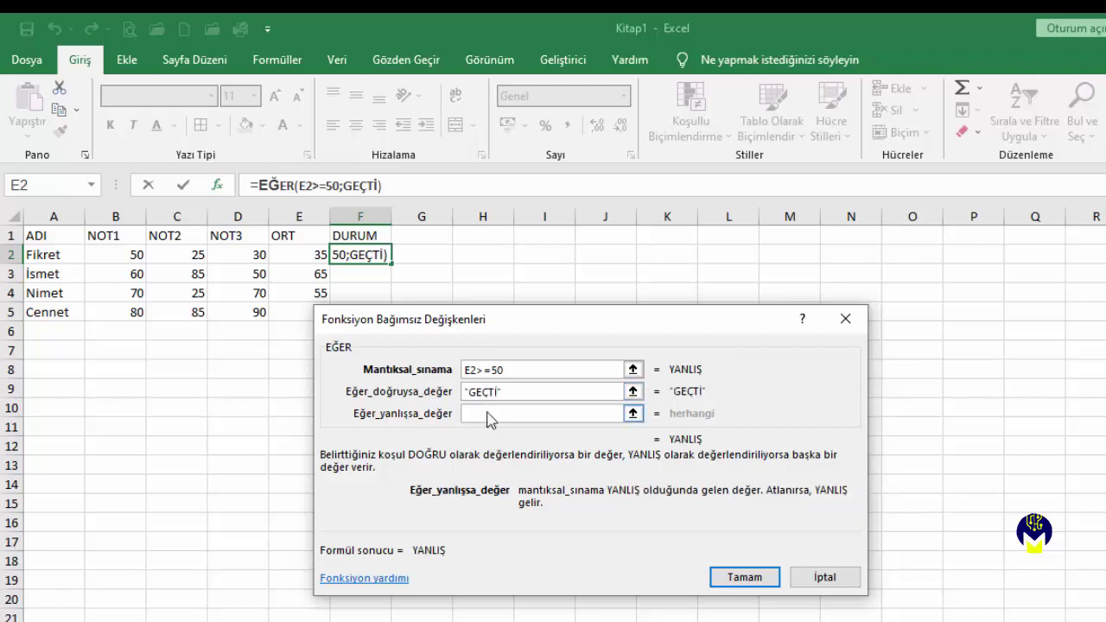
type("KALDI")
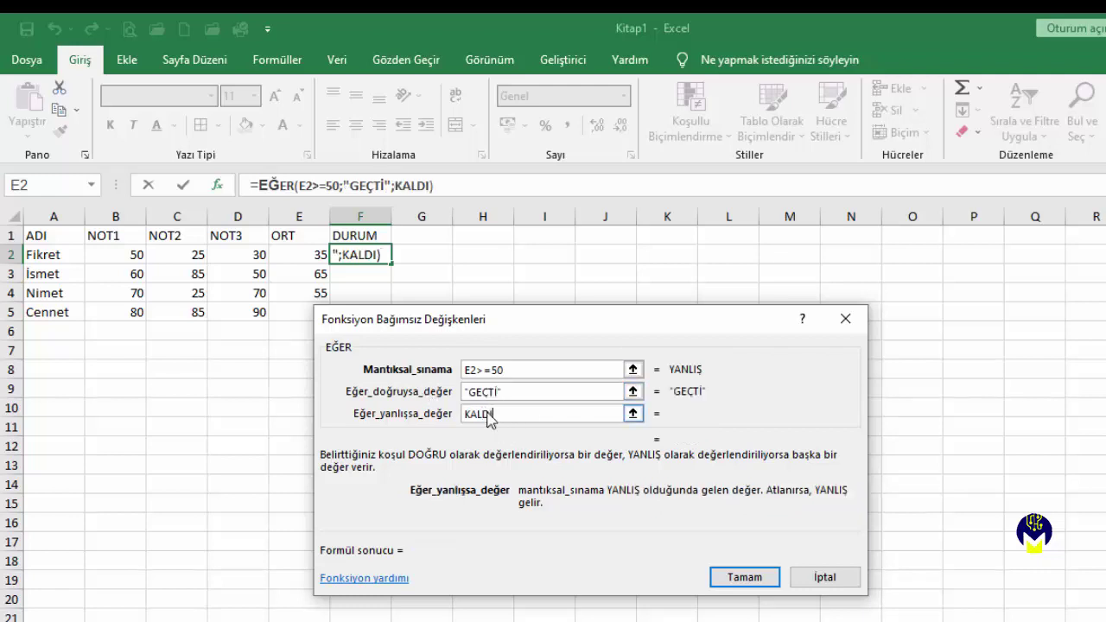
left_click(736, 578)
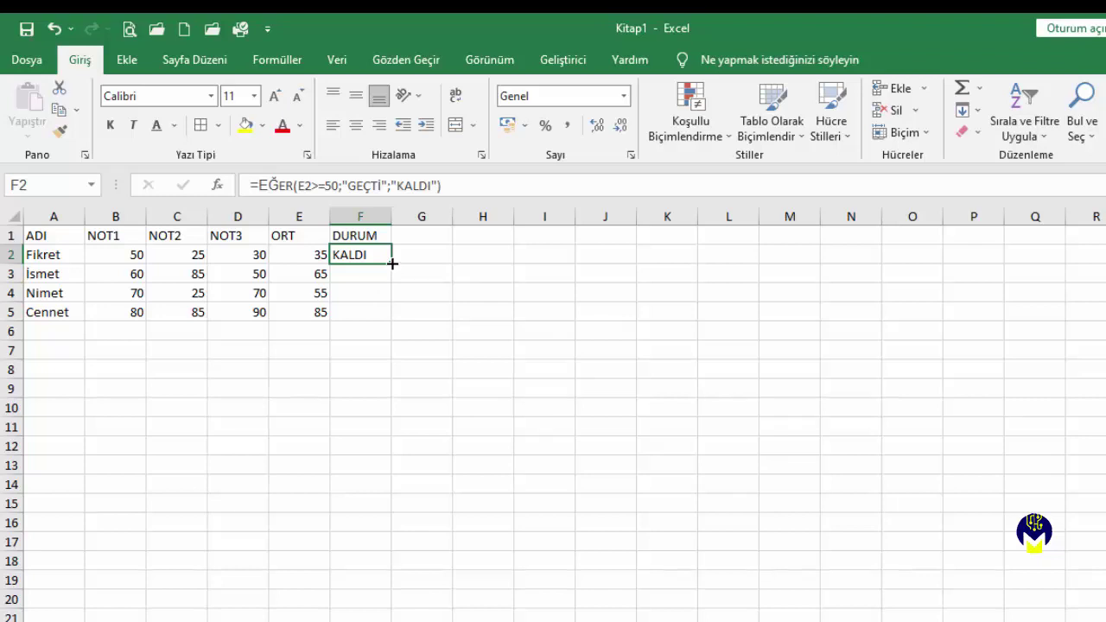
Fill the DURUM formula from F2 down to F5, undo that fill, and auto-fill it down to F5 again
left_click_drag(392, 264, 388, 318)
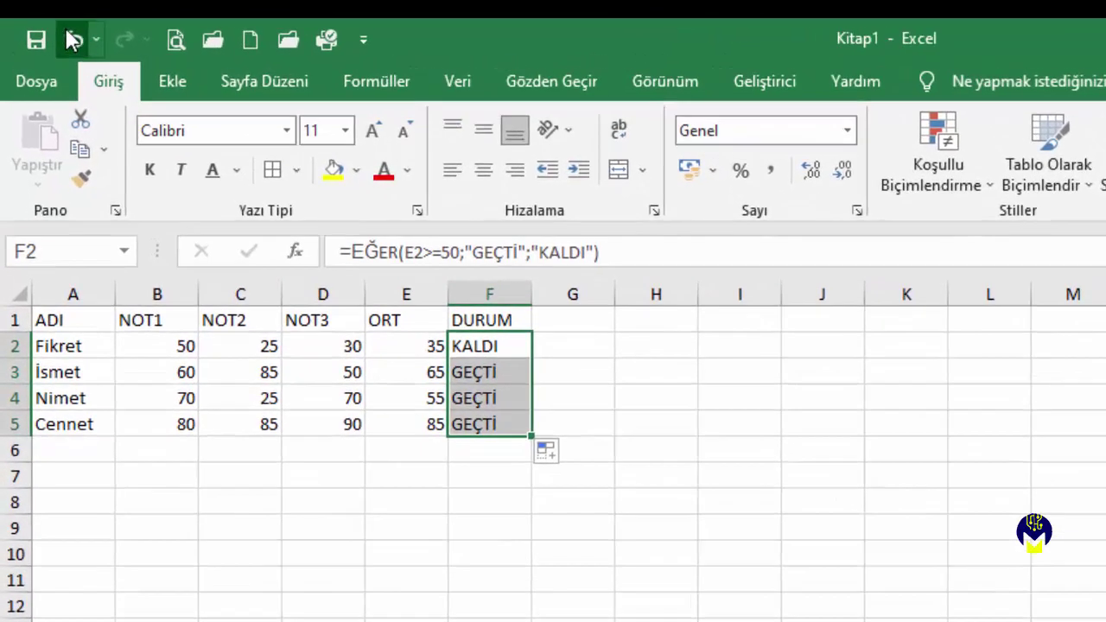
left_click(71, 38)
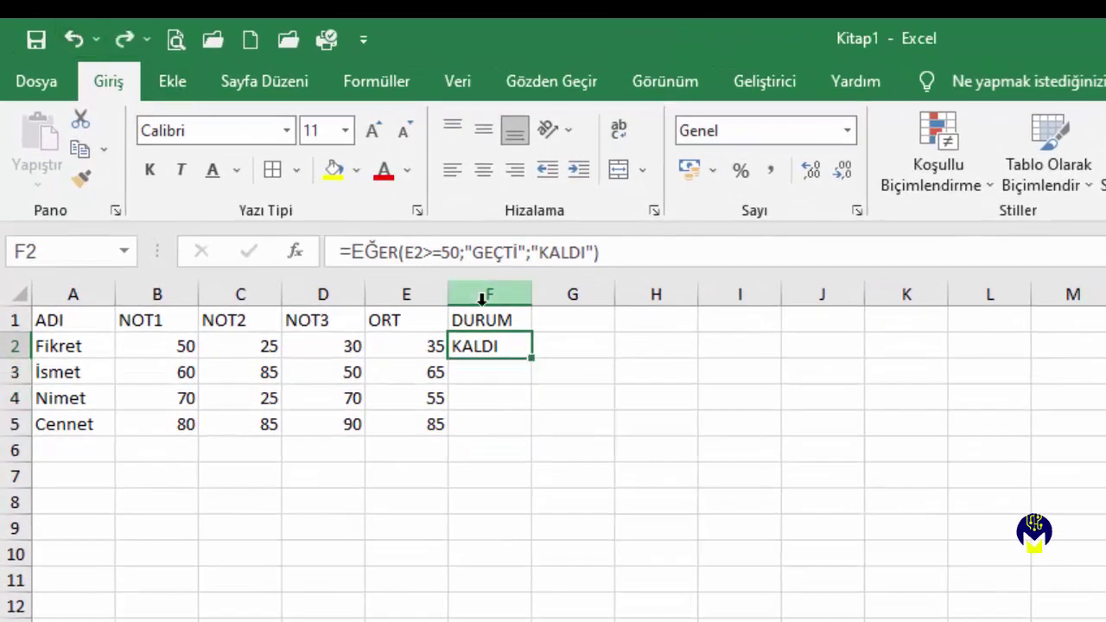
double_click(531, 358)
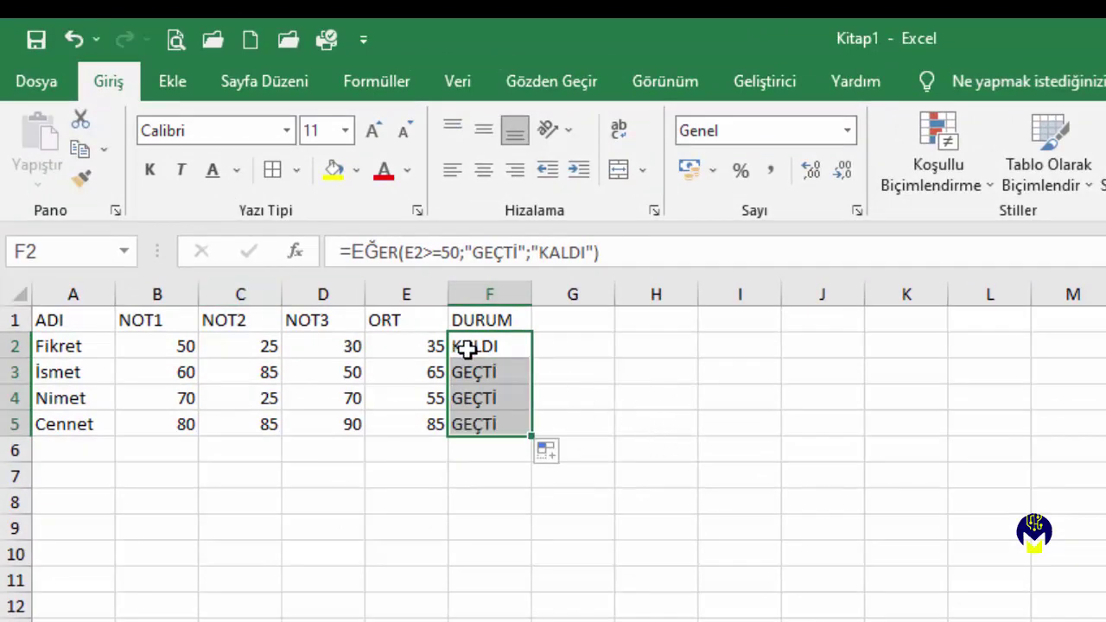
Select the whole grade table A1:F5 and apply all borders (Tüm Kenarlıklar) to it
left_click(410, 370)
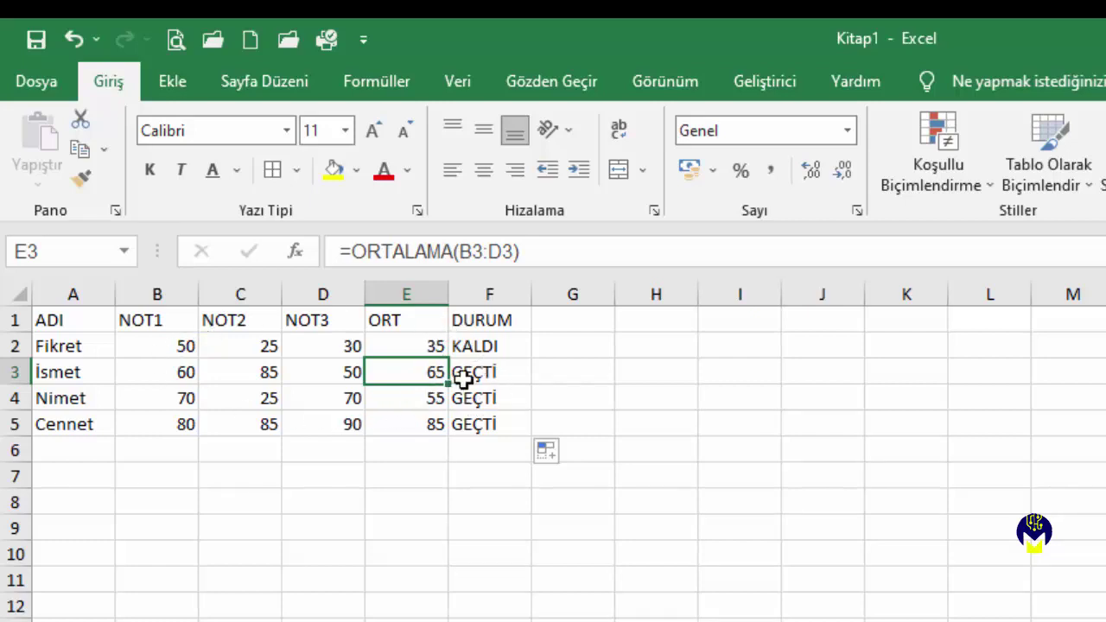
key("ctrl+a")
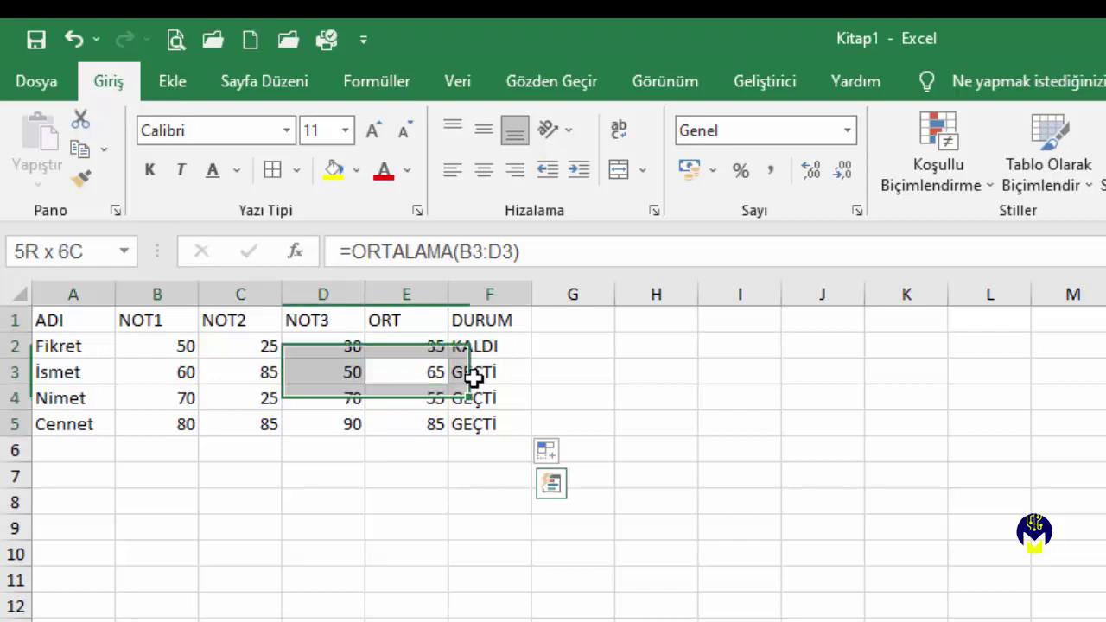
left_click(296, 175)
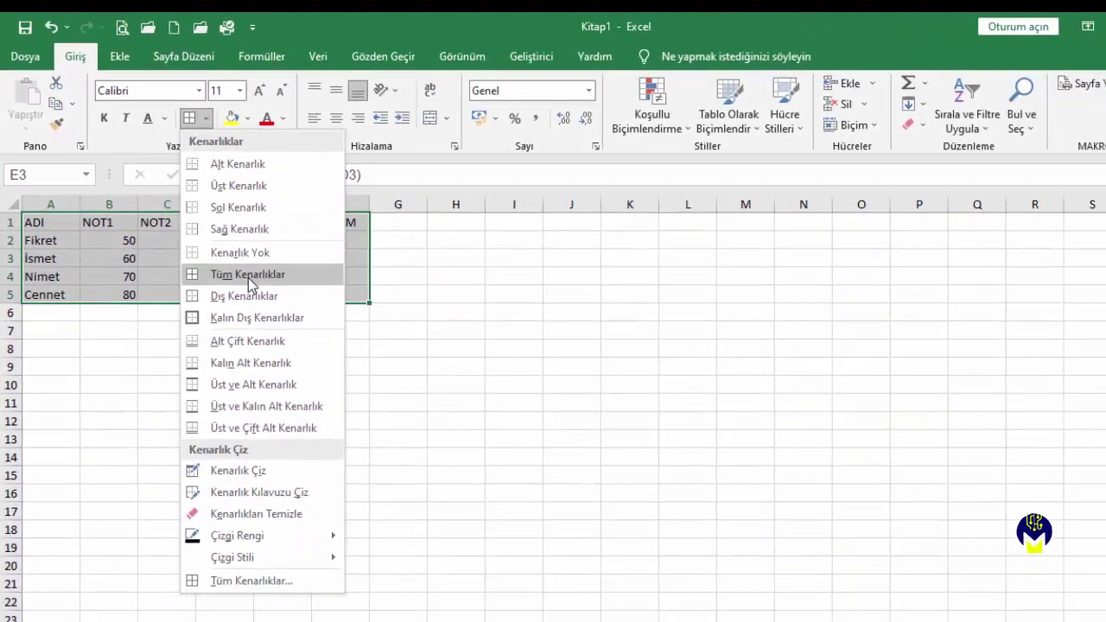
left_click(358, 395)
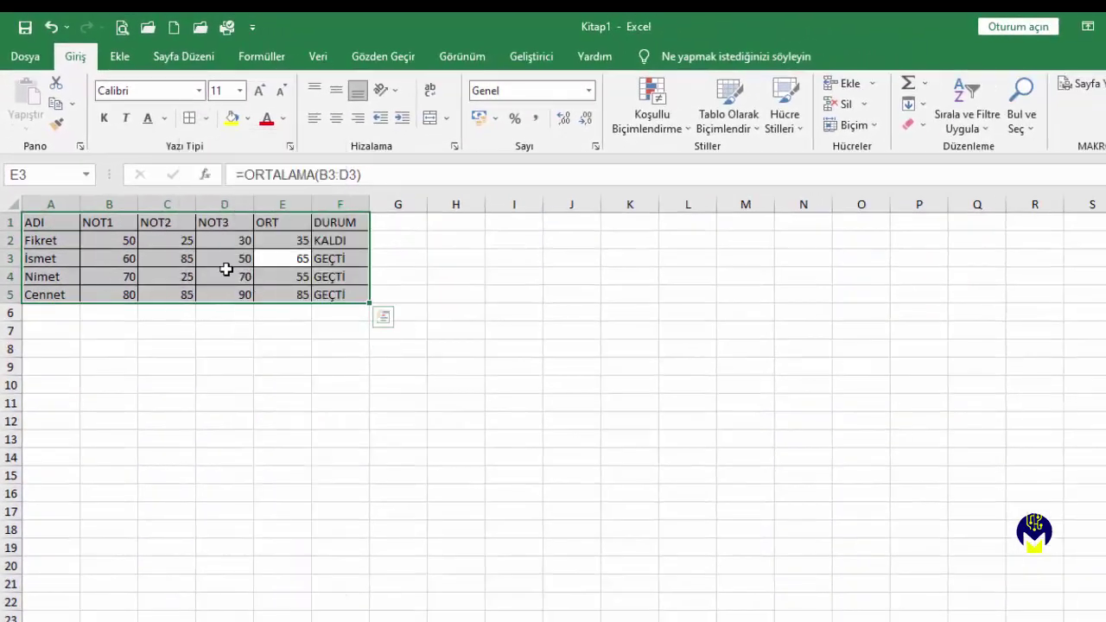
In the detailed border settings, give the grade table a thick dark blue outline
left_click(206, 122)
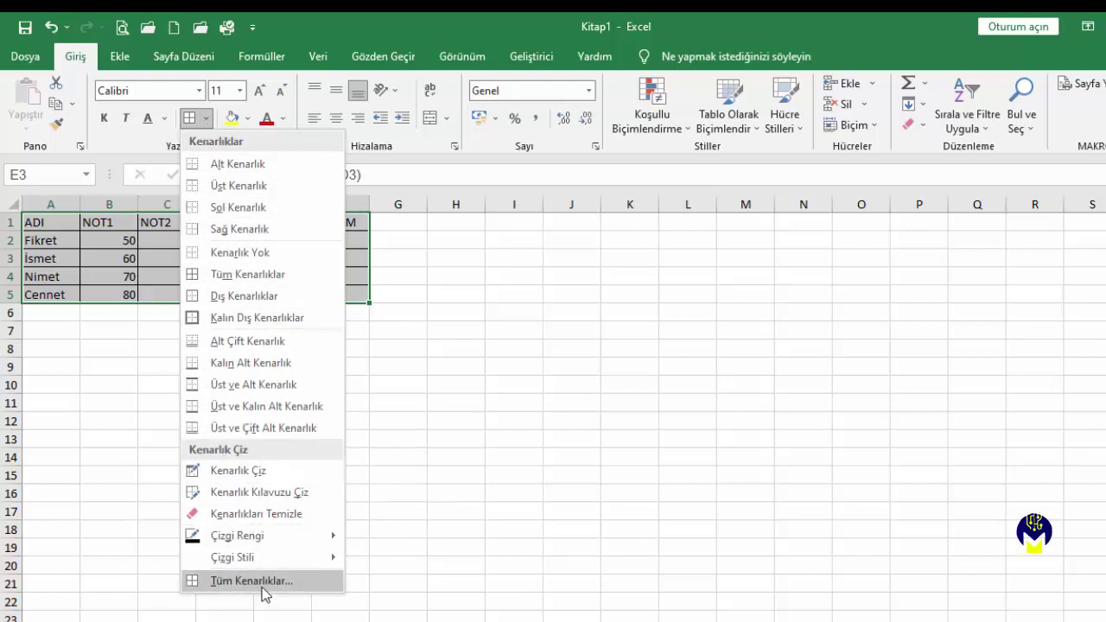
key("Escape")
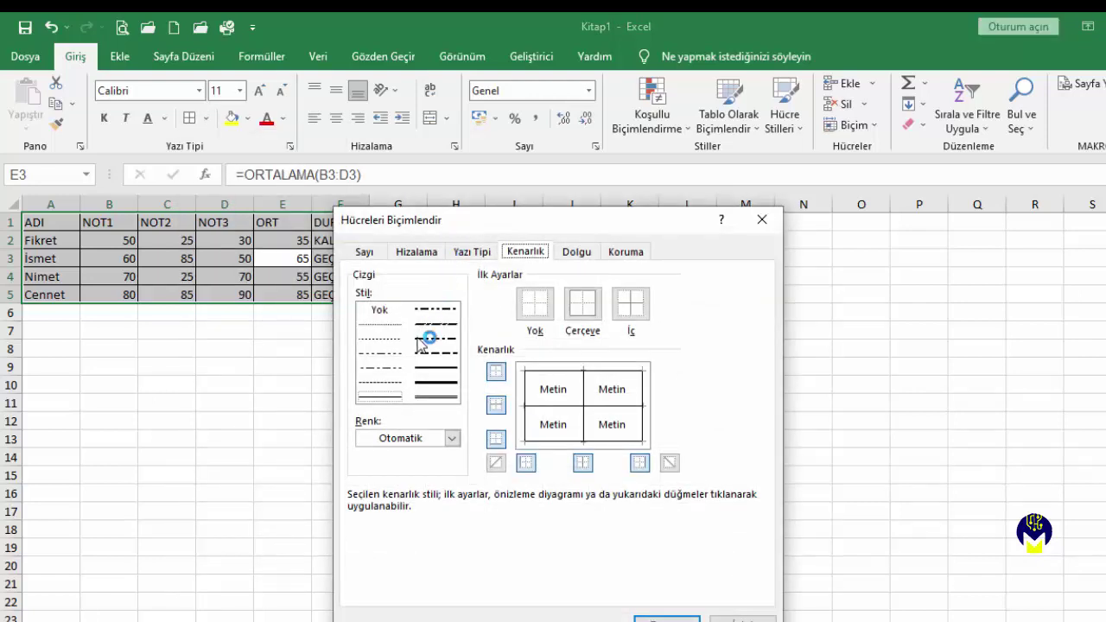
left_click(441, 382)
left_click(451, 438)
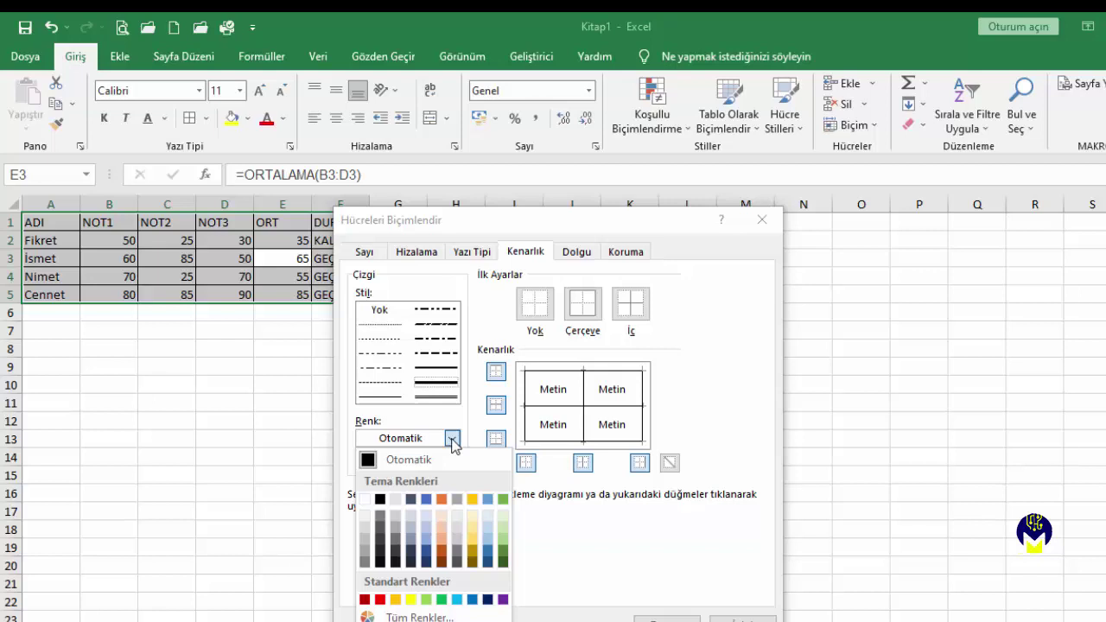
left_click(429, 566)
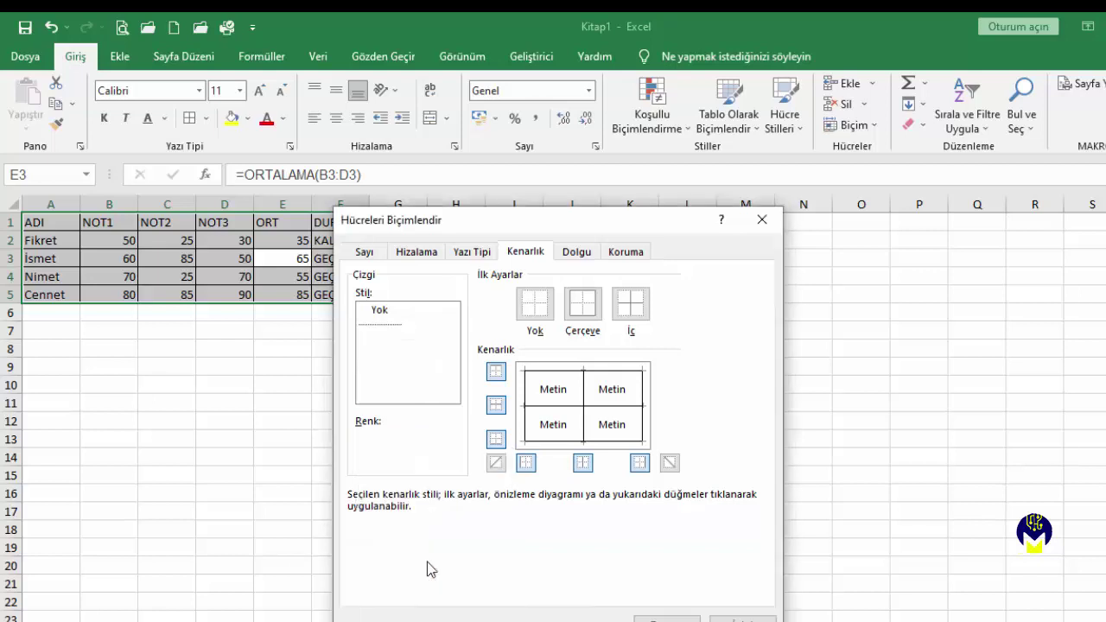
left_click(586, 311)
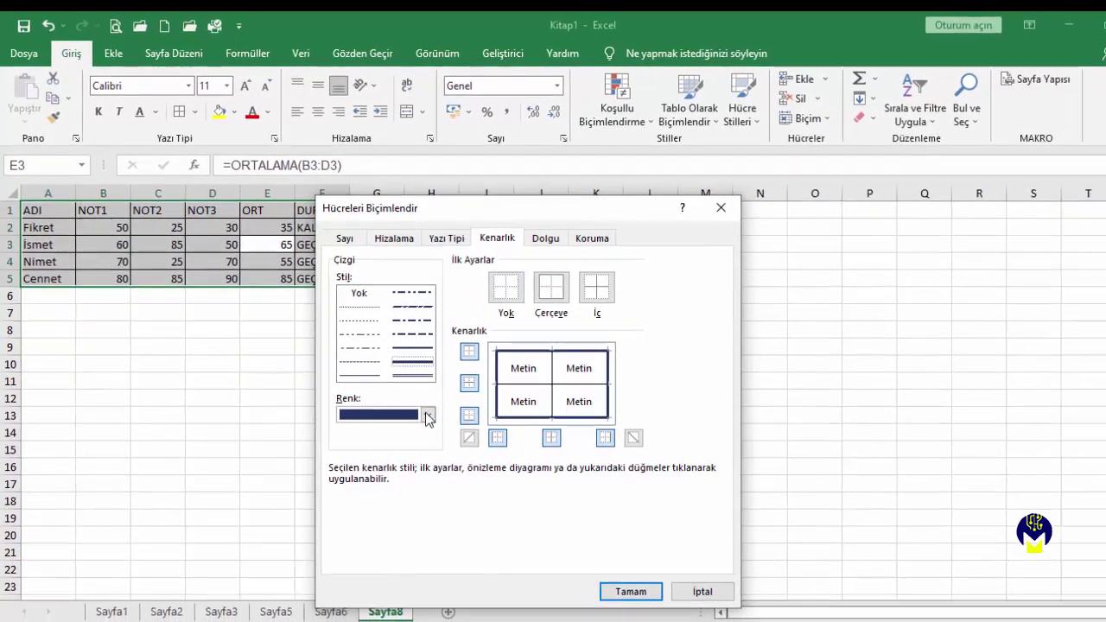
Set the table's inside borders to thick dark red lines, apply the border settings and deselect the table
left_click(427, 417)
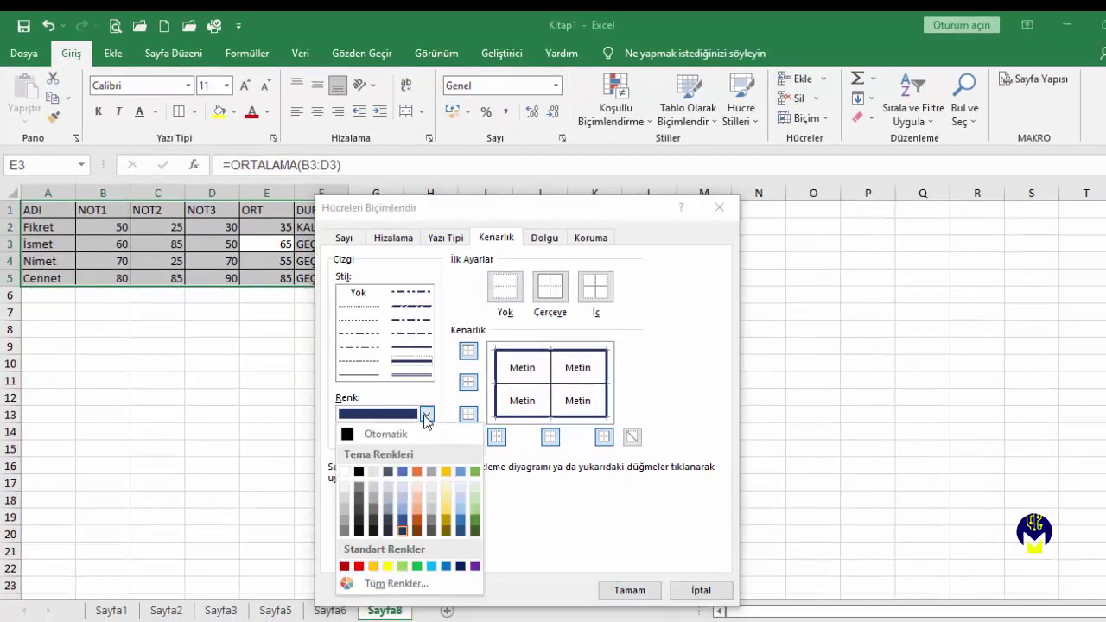
left_click(344, 566)
left_click(594, 287)
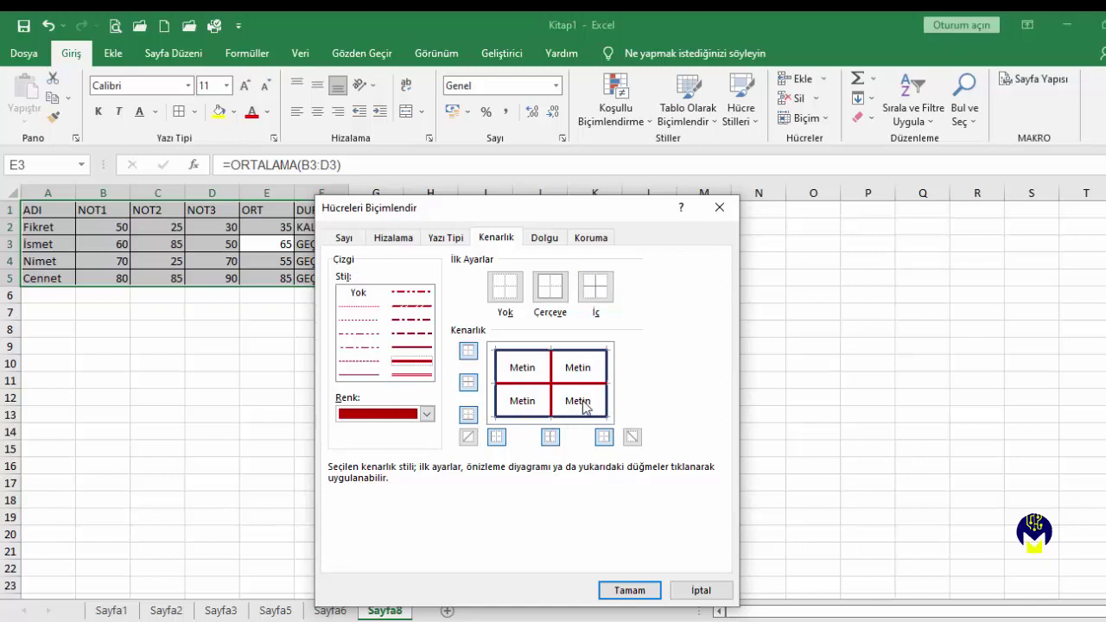
left_click(646, 591)
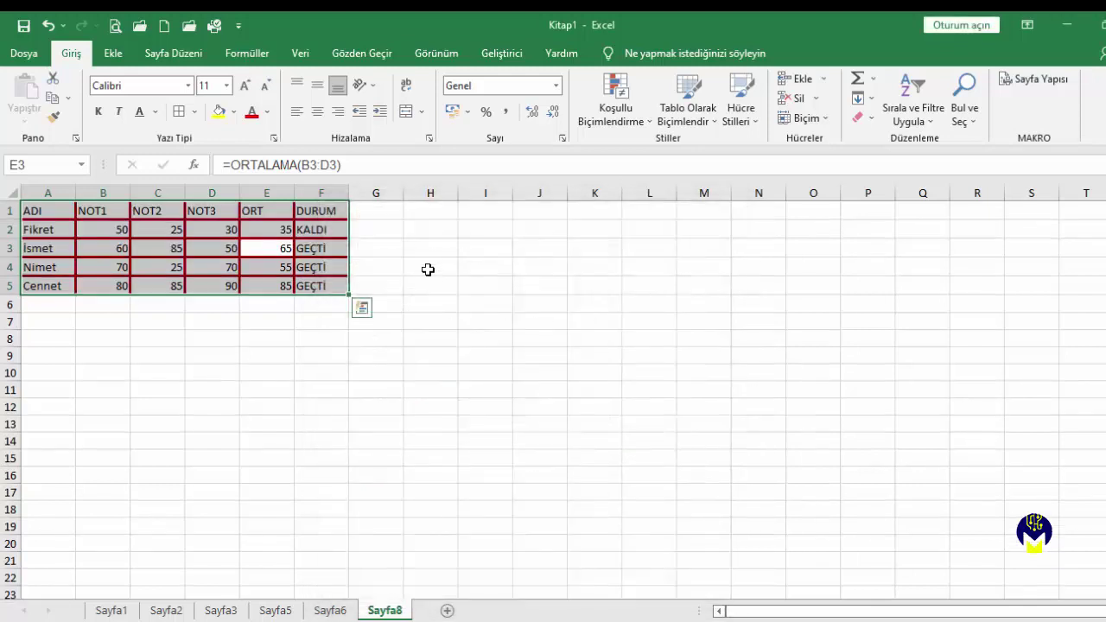
left_click(457, 256)
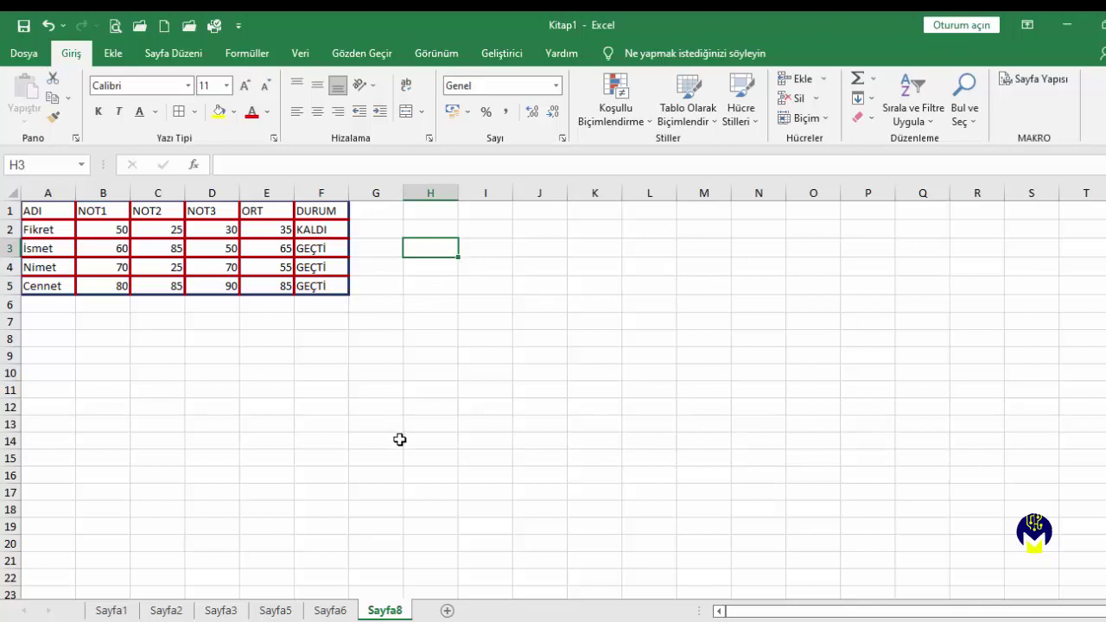
Rename the sheet Sayfa8 as Notlar
double_click(390, 612)
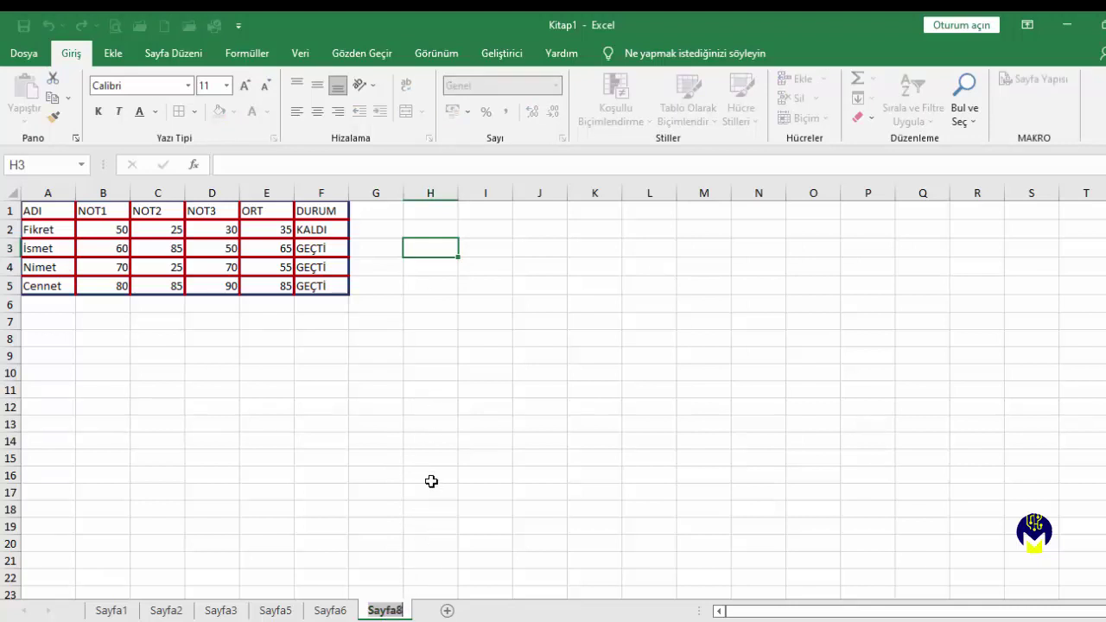
type("Notlar")
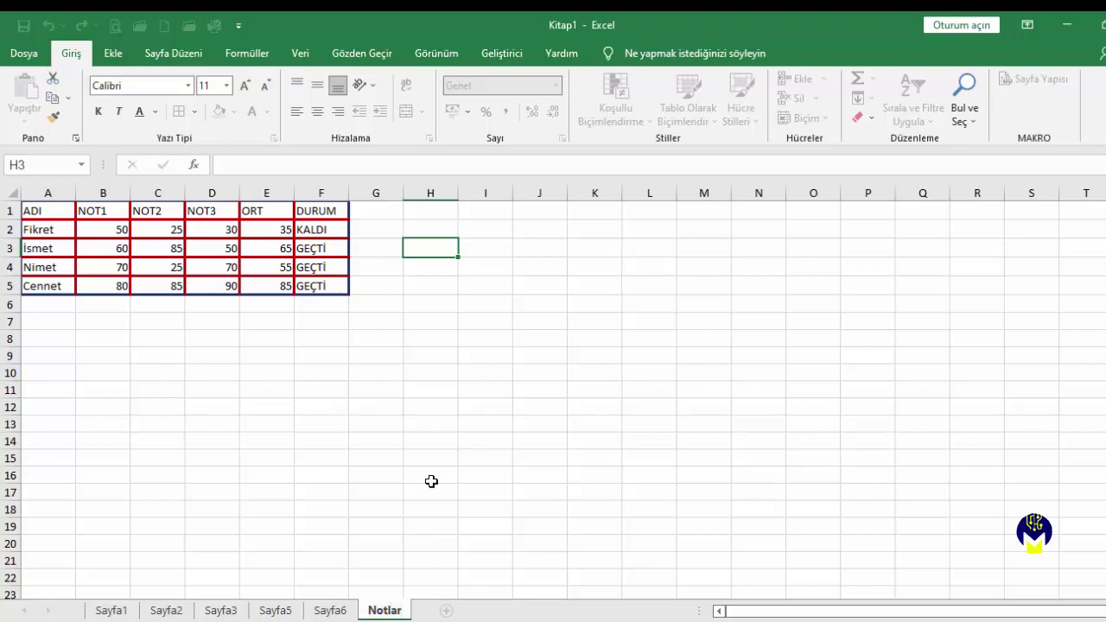
key("Return")
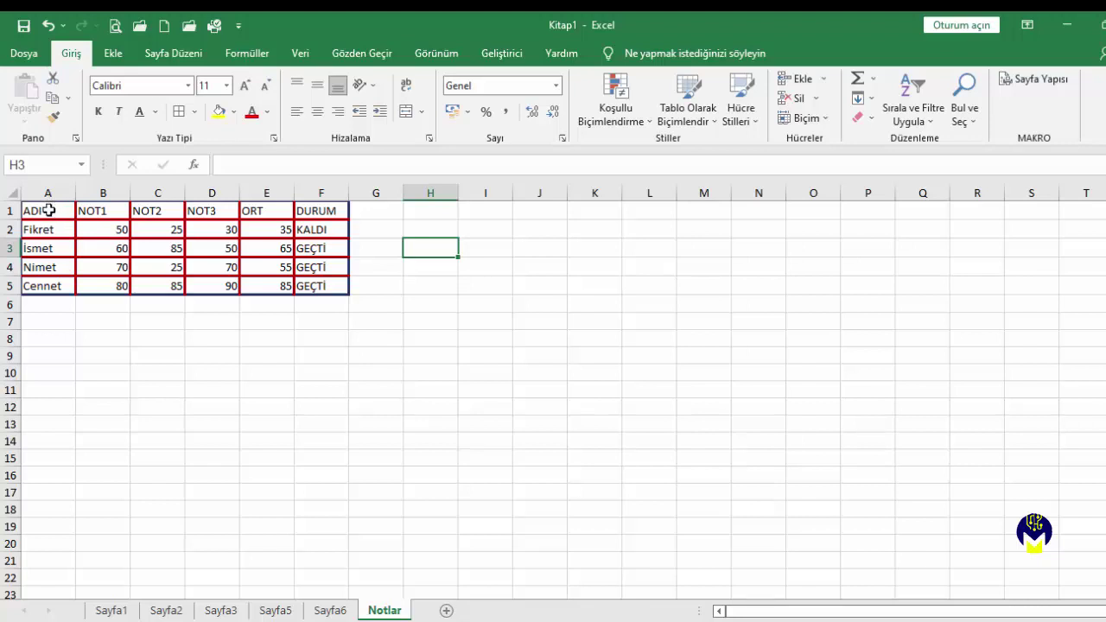
Set the name column A1:A5 of the grade table as the print area and deselect it
left_click_drag(49, 210, 48, 285)
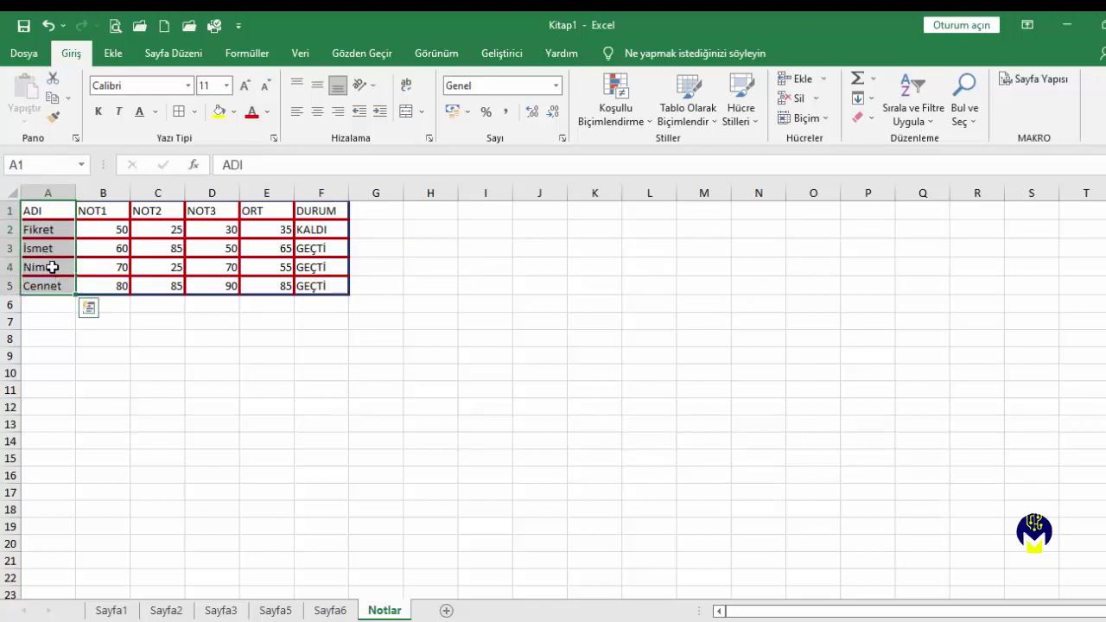
left_click(173, 54)
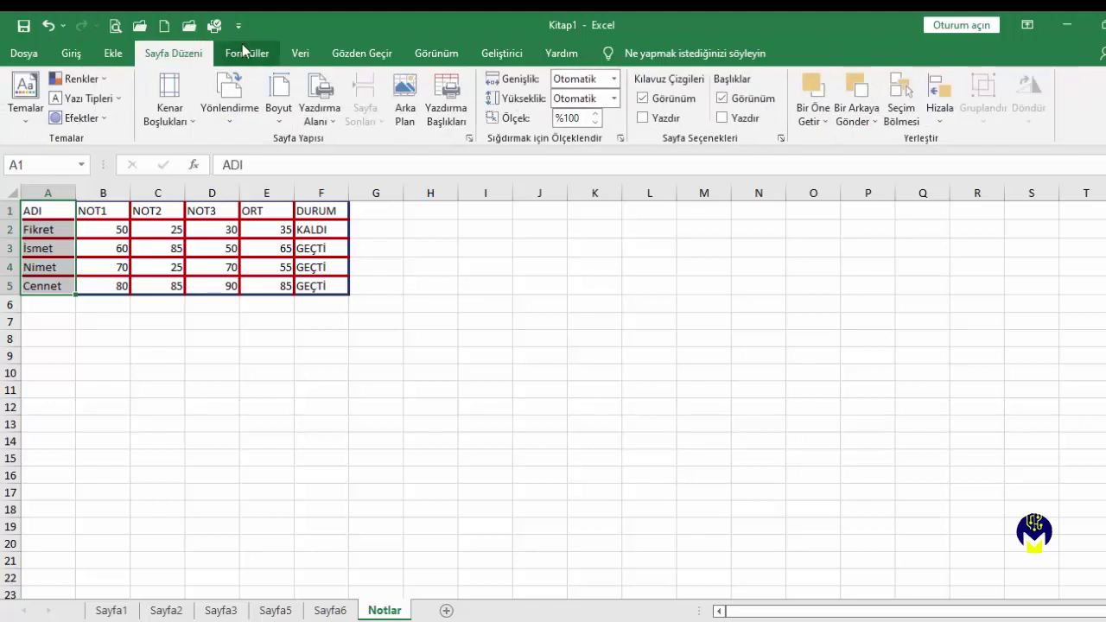
left_click(327, 123)
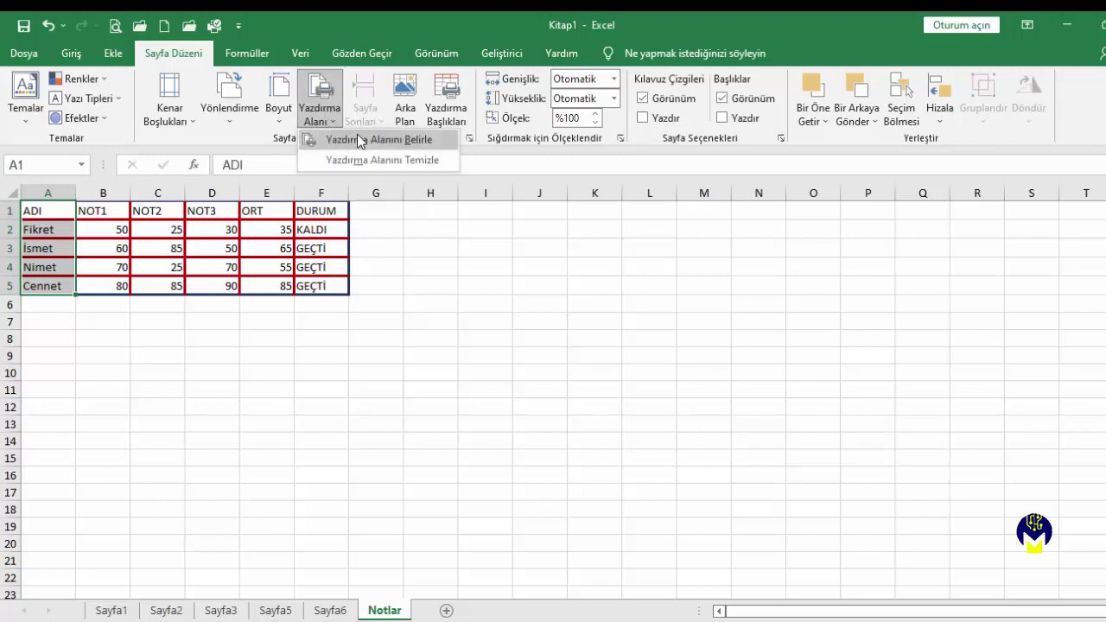
left_click(360, 139)
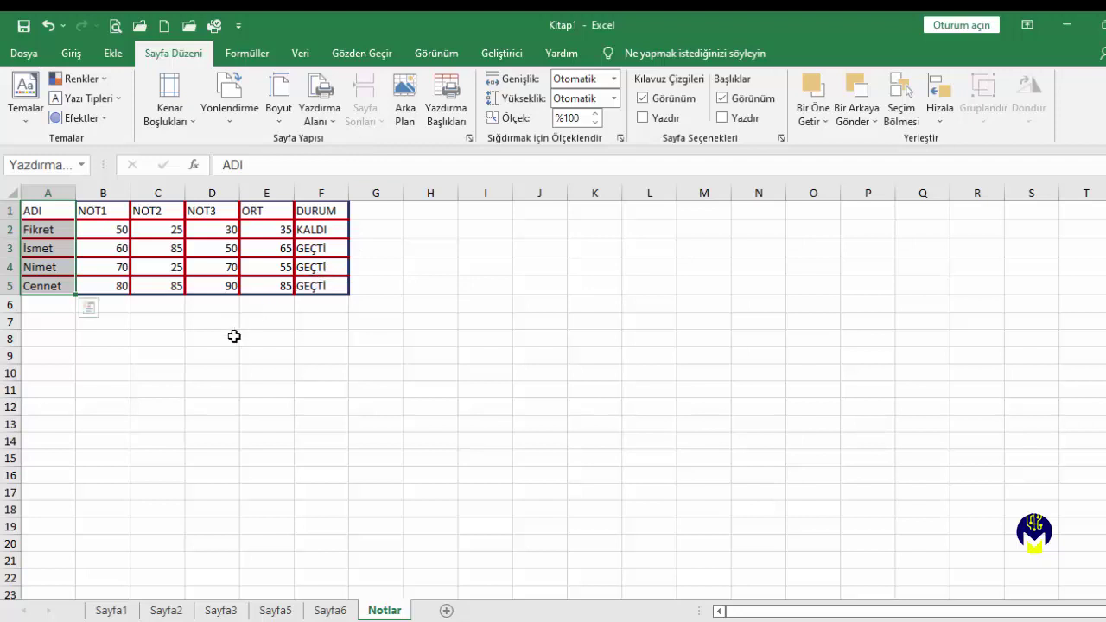
left_click(250, 359)
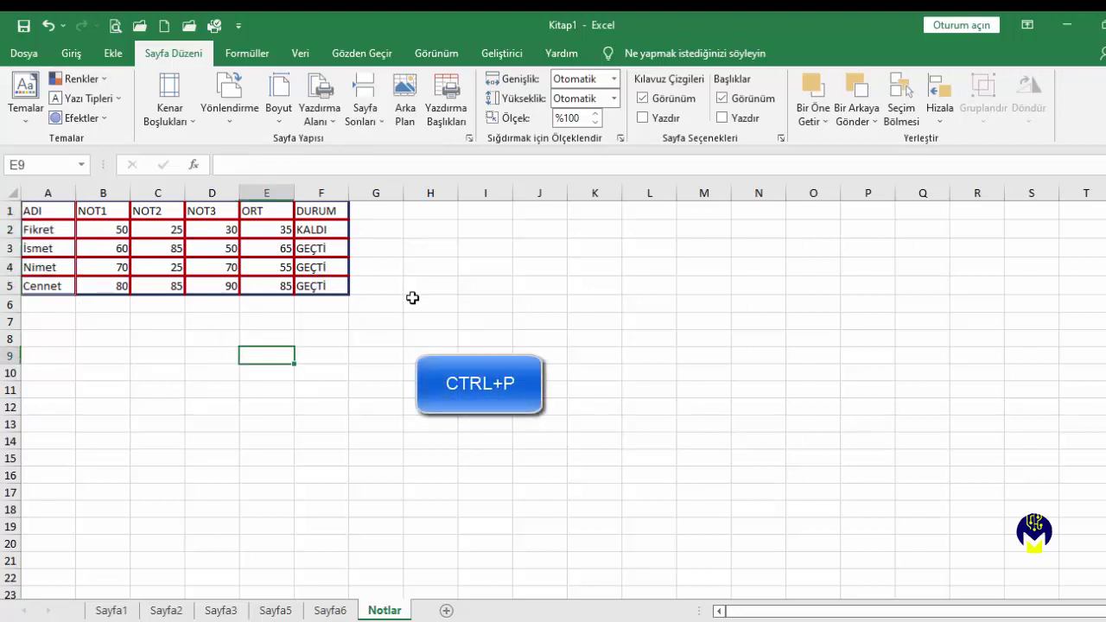
Check the print preview of the Notlar sheet twice, returning to the worksheet each time
key("ctrl+p")
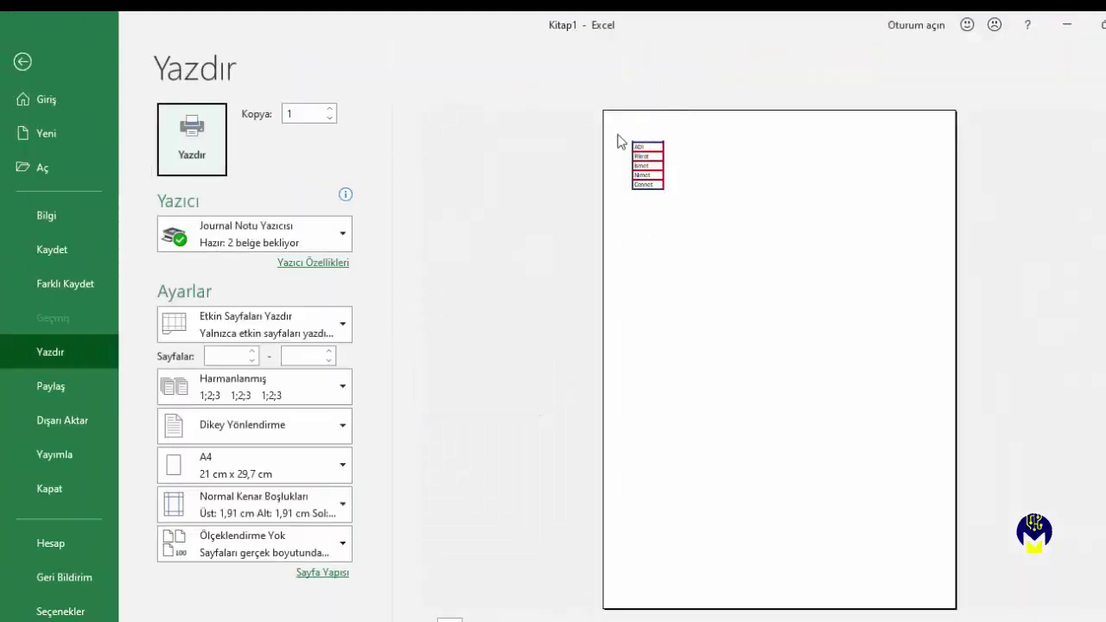
left_click(10, 62)
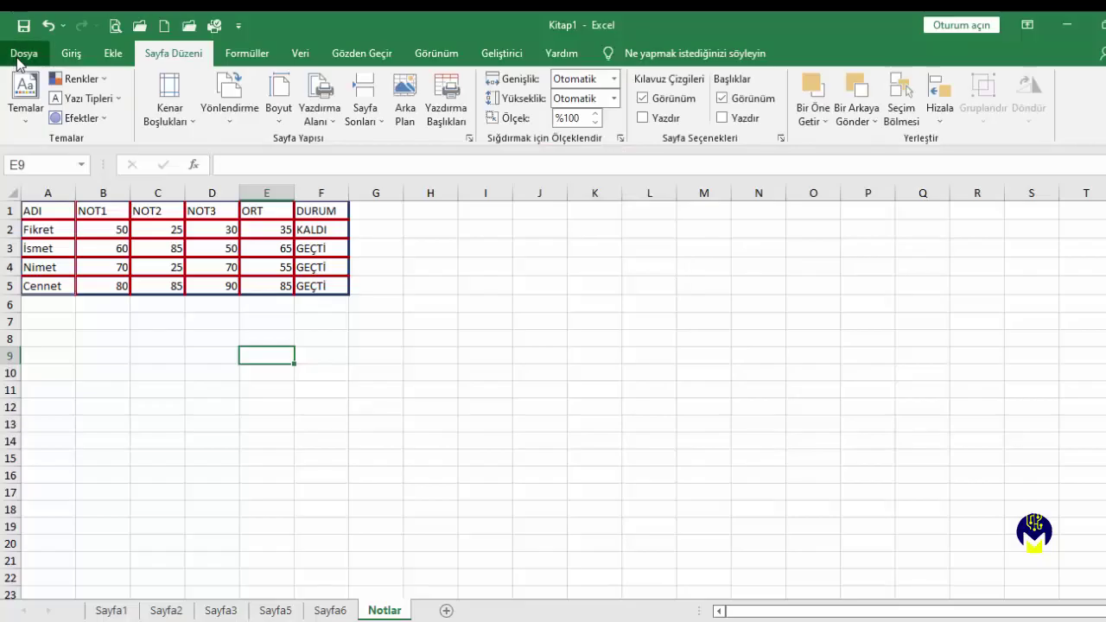
left_click(19, 49)
left_click(69, 354)
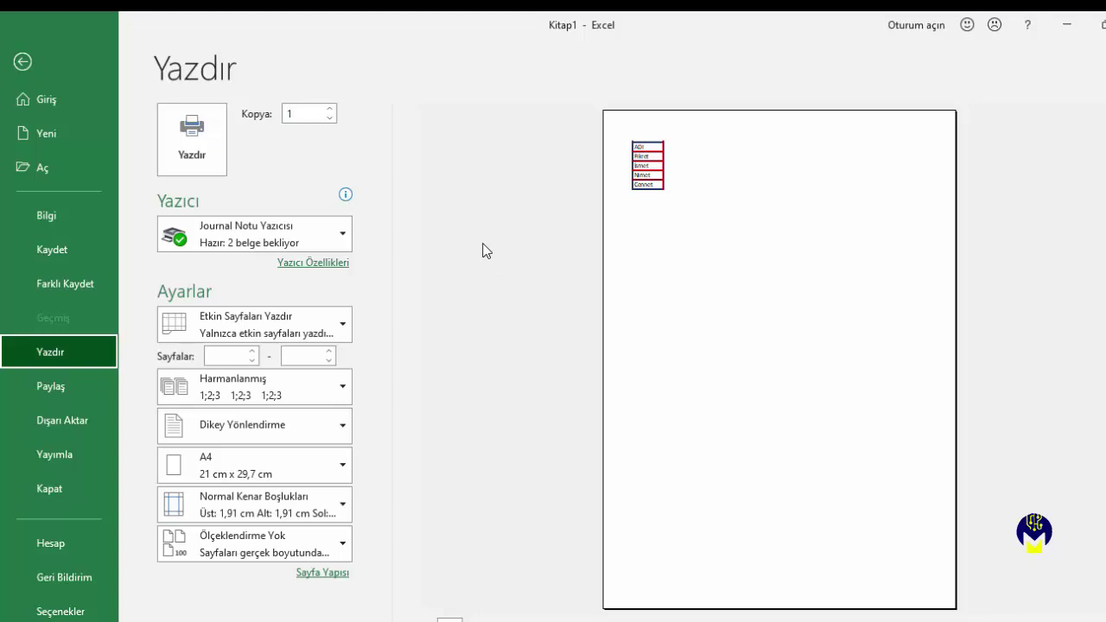
left_click(23, 62)
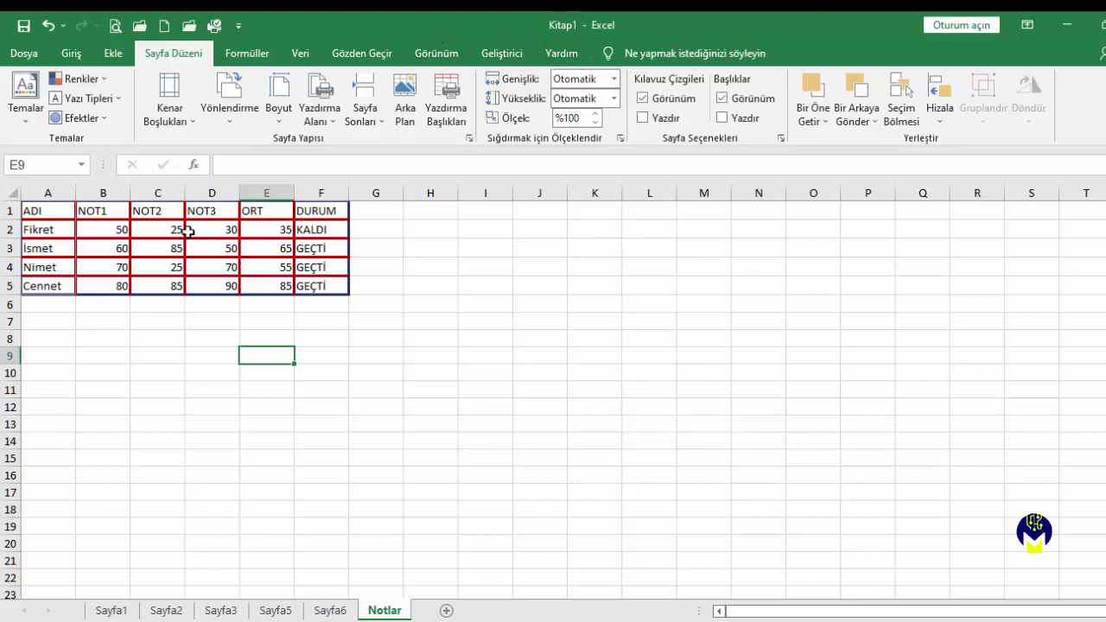
Save the workbook to the desktop folder (Masaüstü) under the file name çalışma
left_click(23, 29)
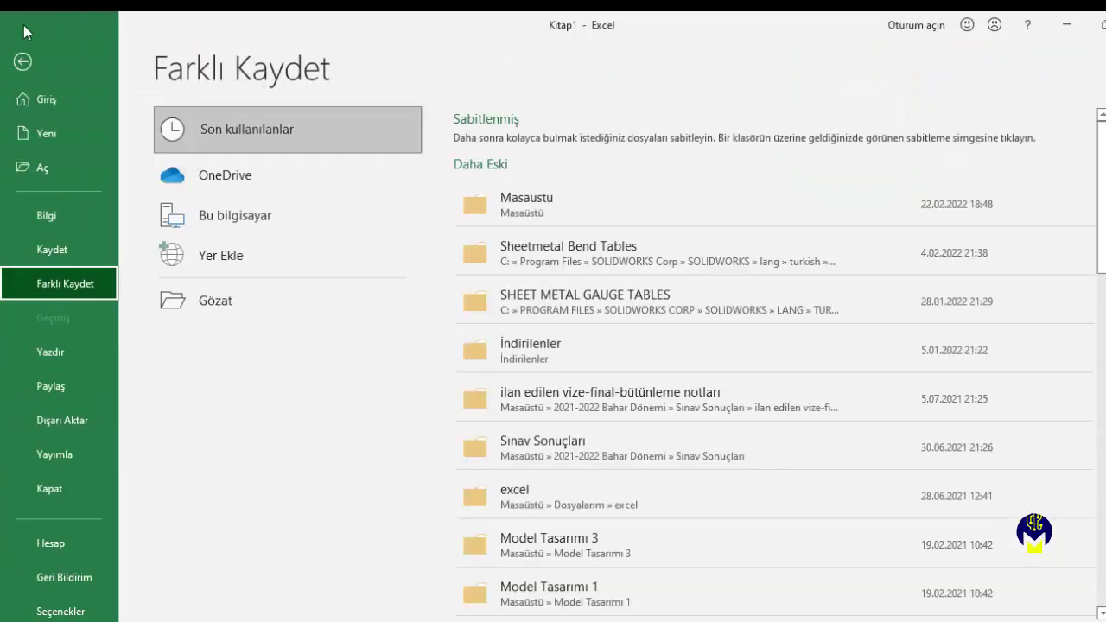
left_click(527, 202)
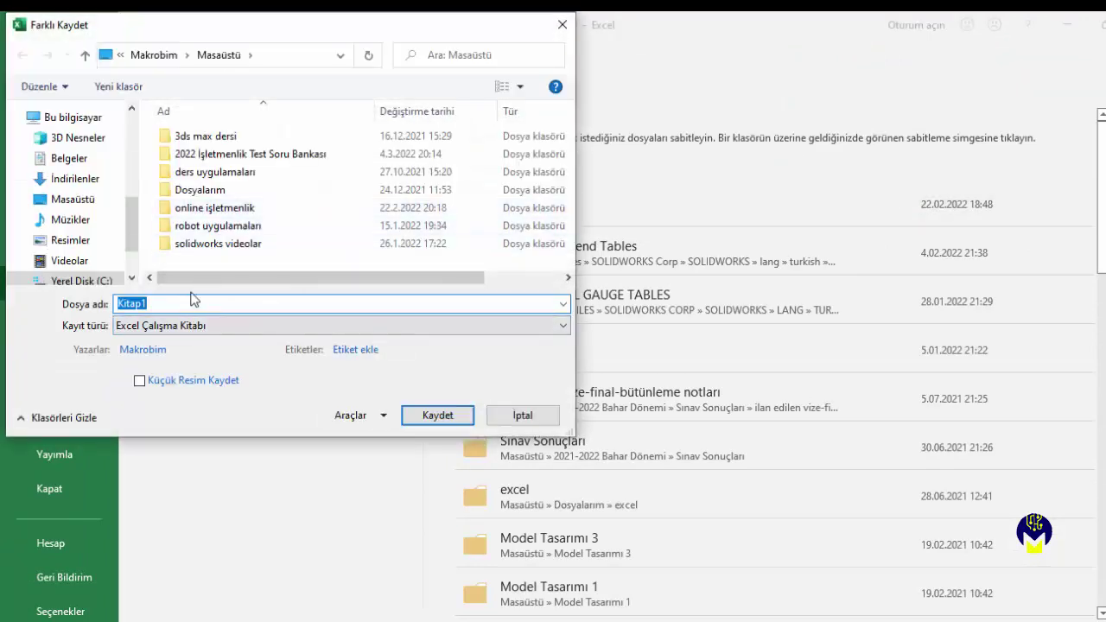
type("çalışma")
left_click(444, 415)
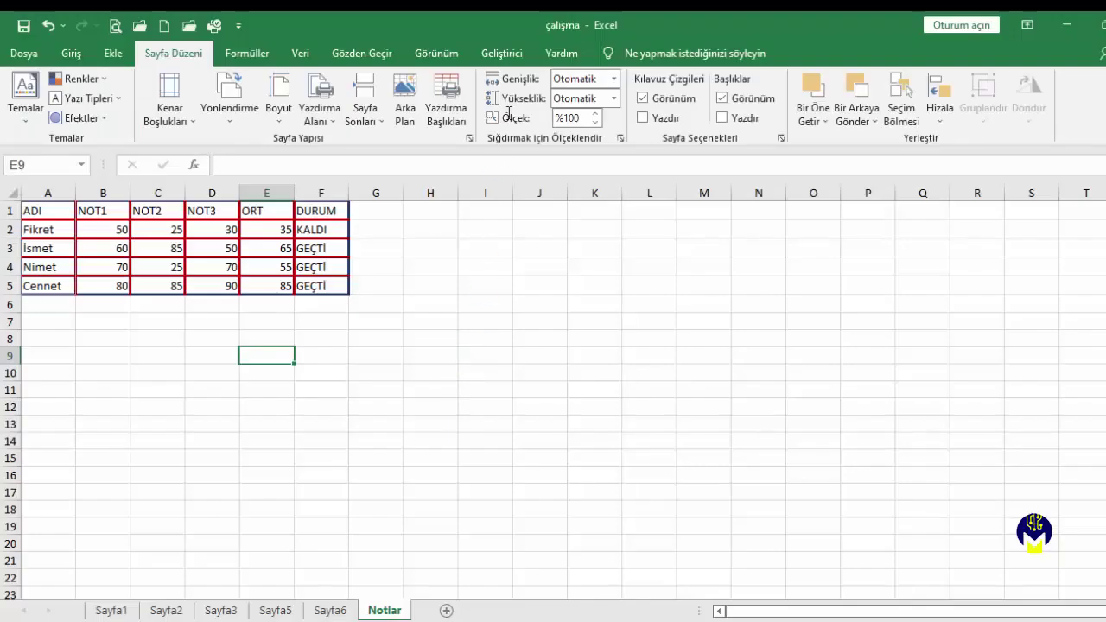